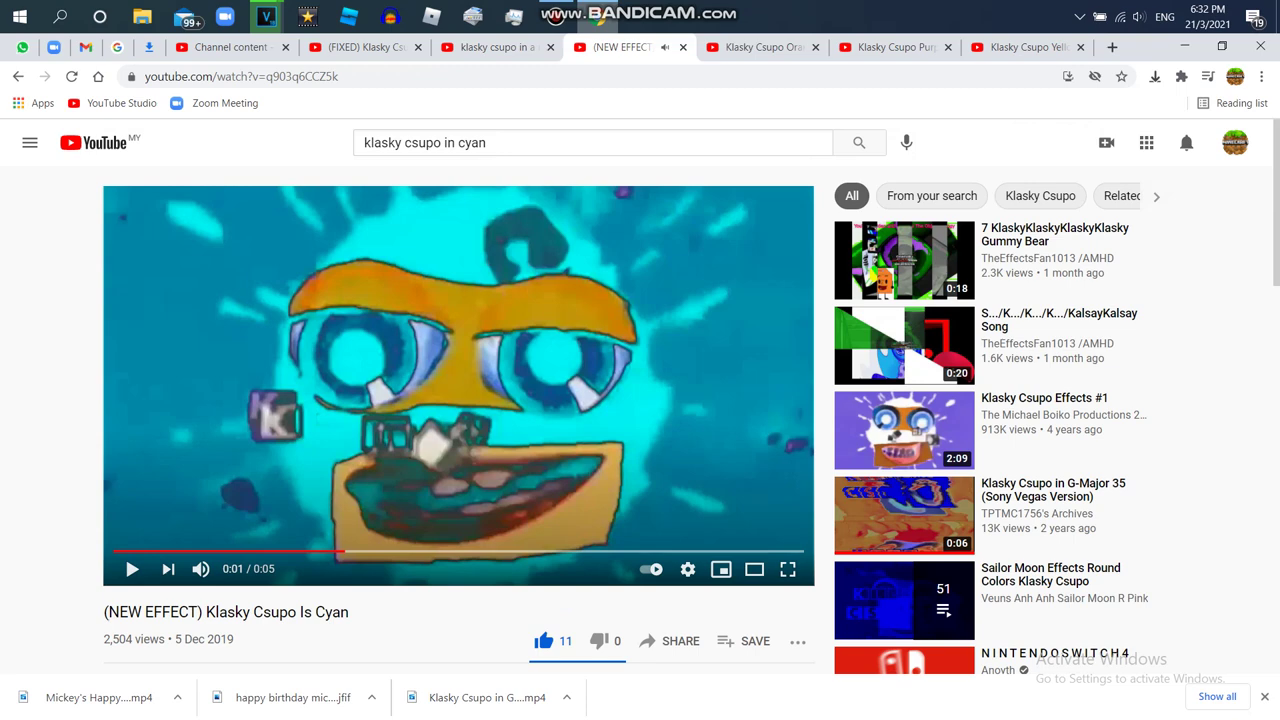
- Search YouTube for "klasky csupo in blue" and open the video Klasky Csupo Blue
left_click_drag(490, 143, 455, 143)
type("blue")
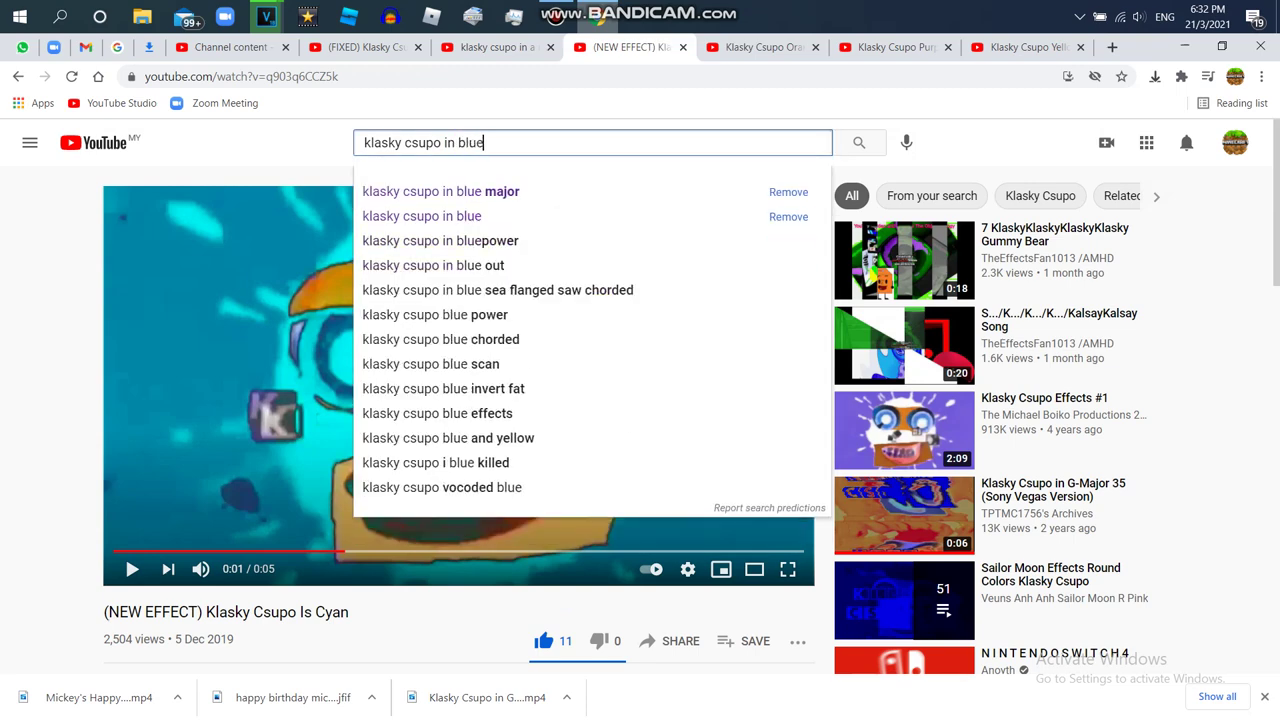
key("Return")
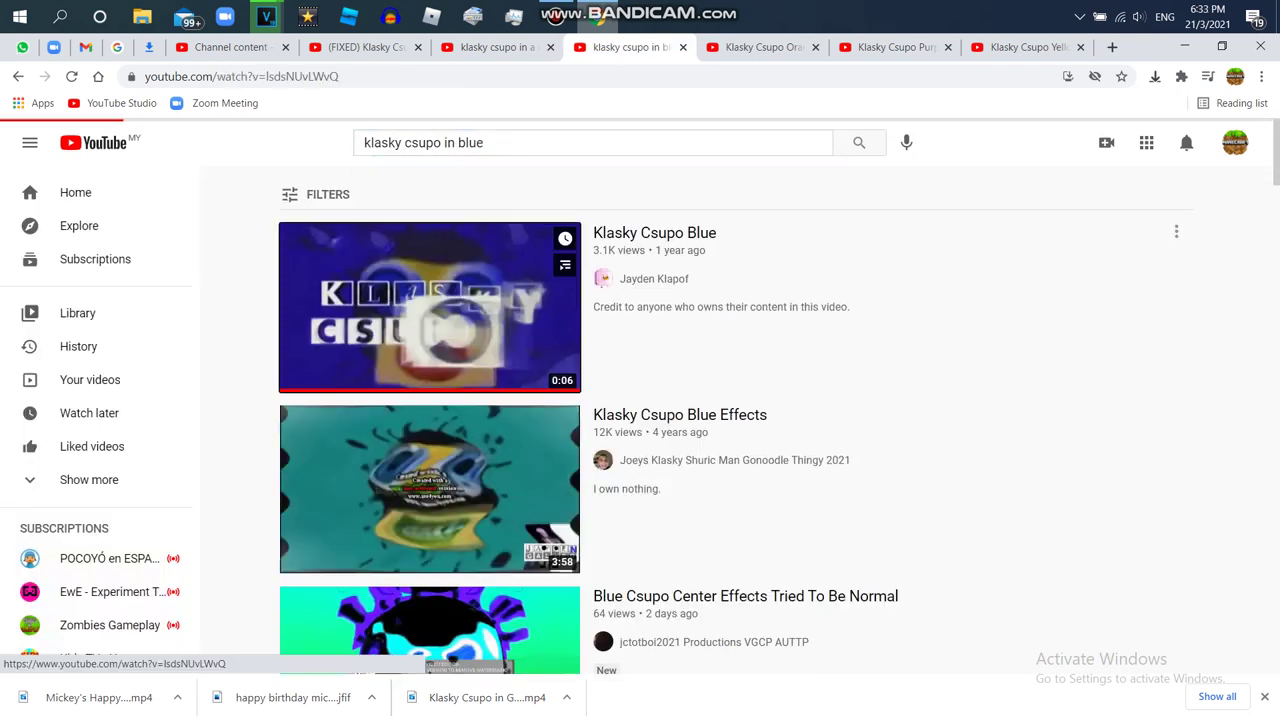
left_click(450, 335)
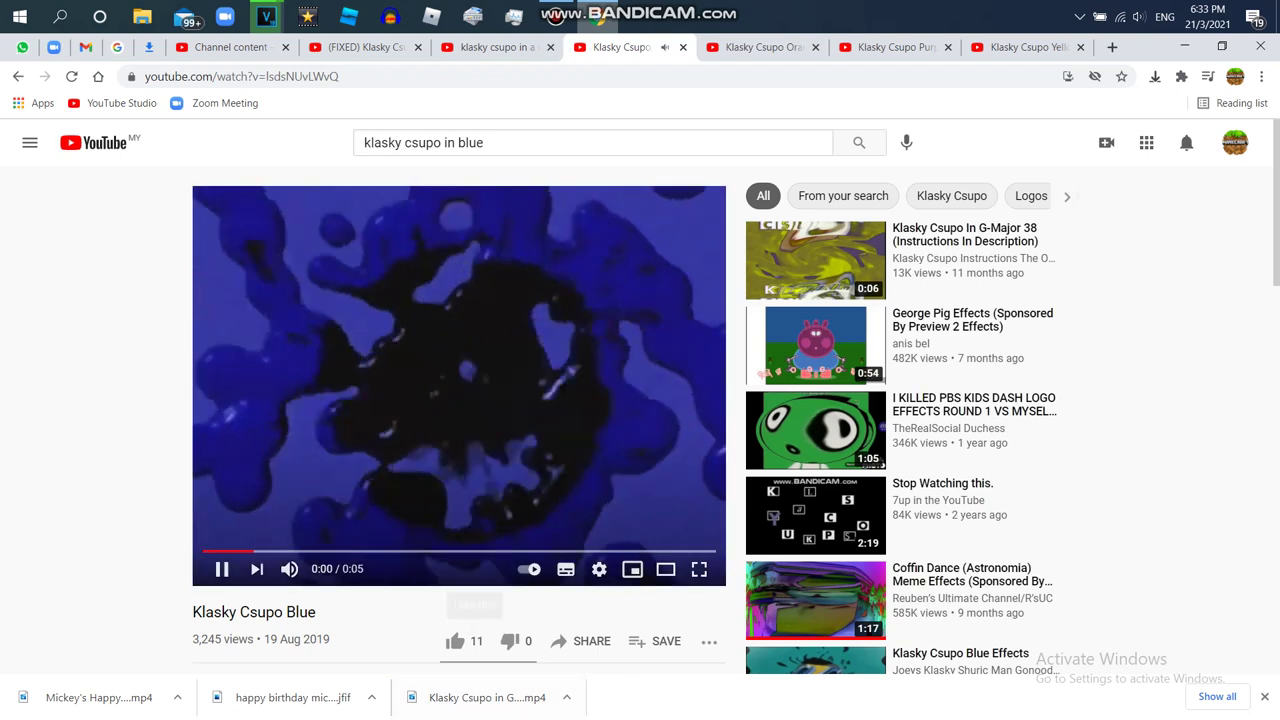
left_click(455, 641)
- Look through the open videos of the orange, purple, green and yellow Klasky Csupo versions, playing them briefly
key("ctrl+Tab")
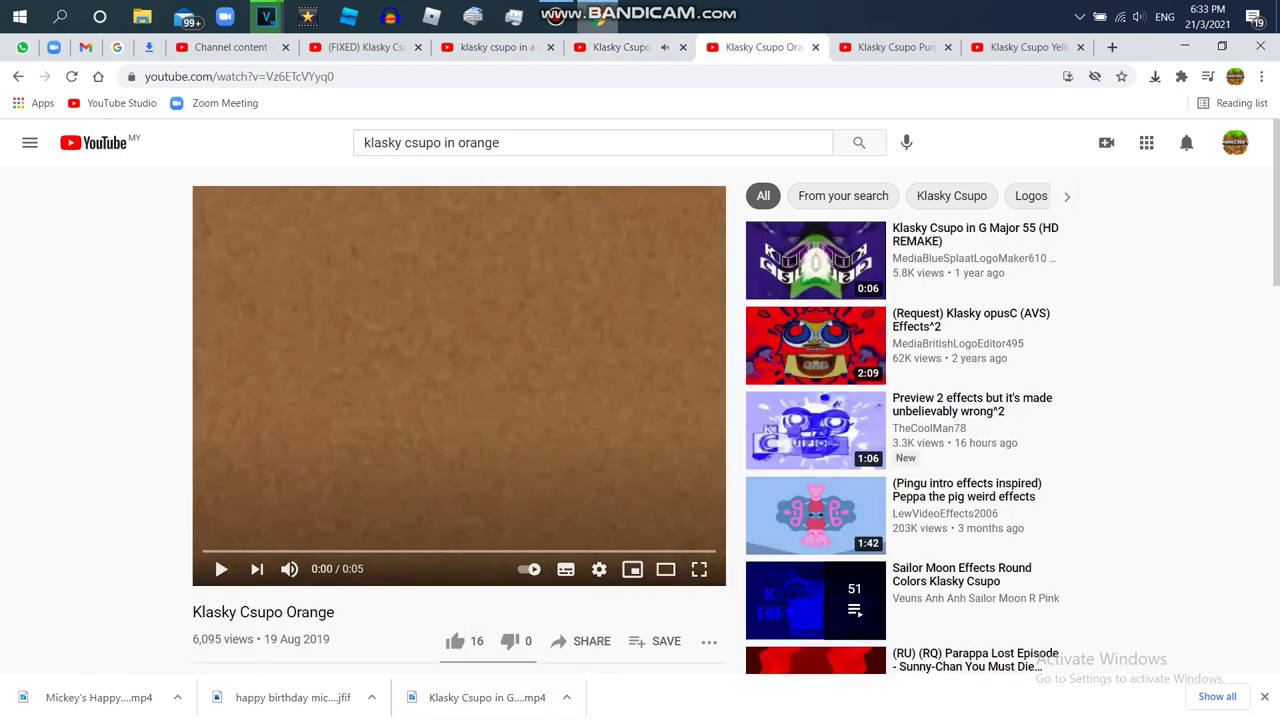
key("space")
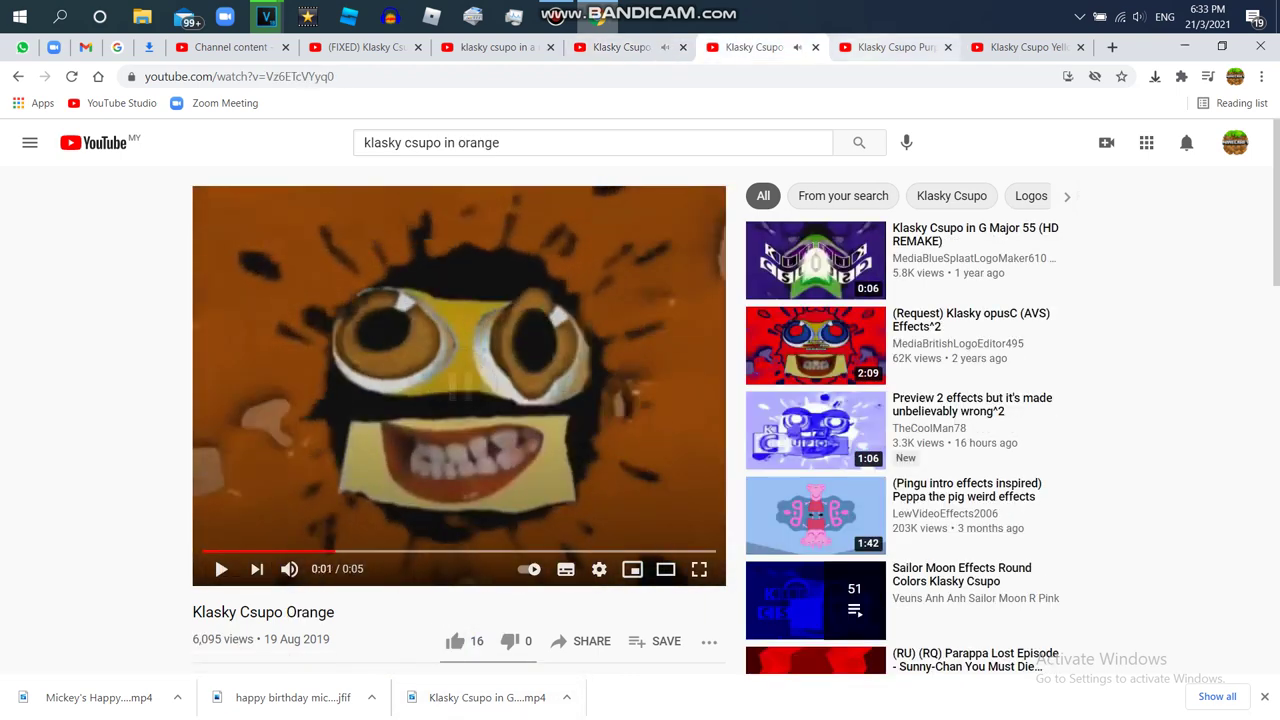
key("ctrl+Tab")
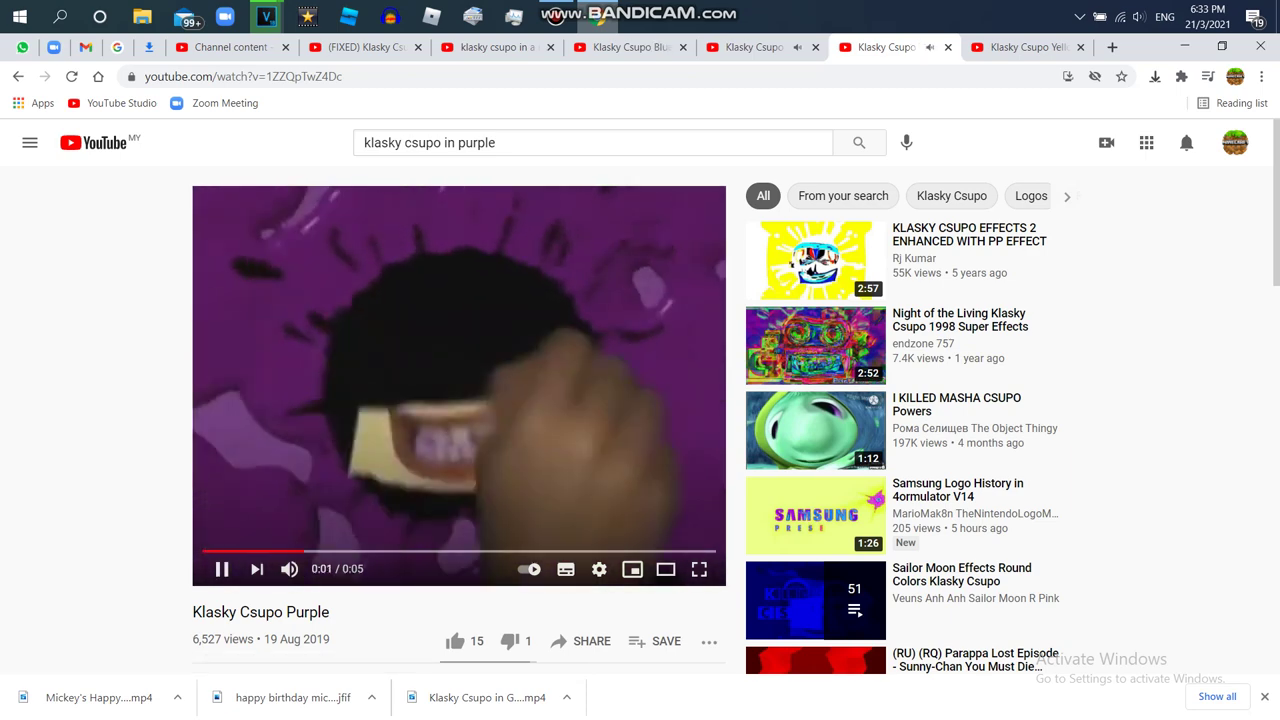
key("ctrl+shift+Tab")
key("ctrl+shift+Tab")
key("ctrl+shift+Tab")
key("ctrl+shift+Tab")
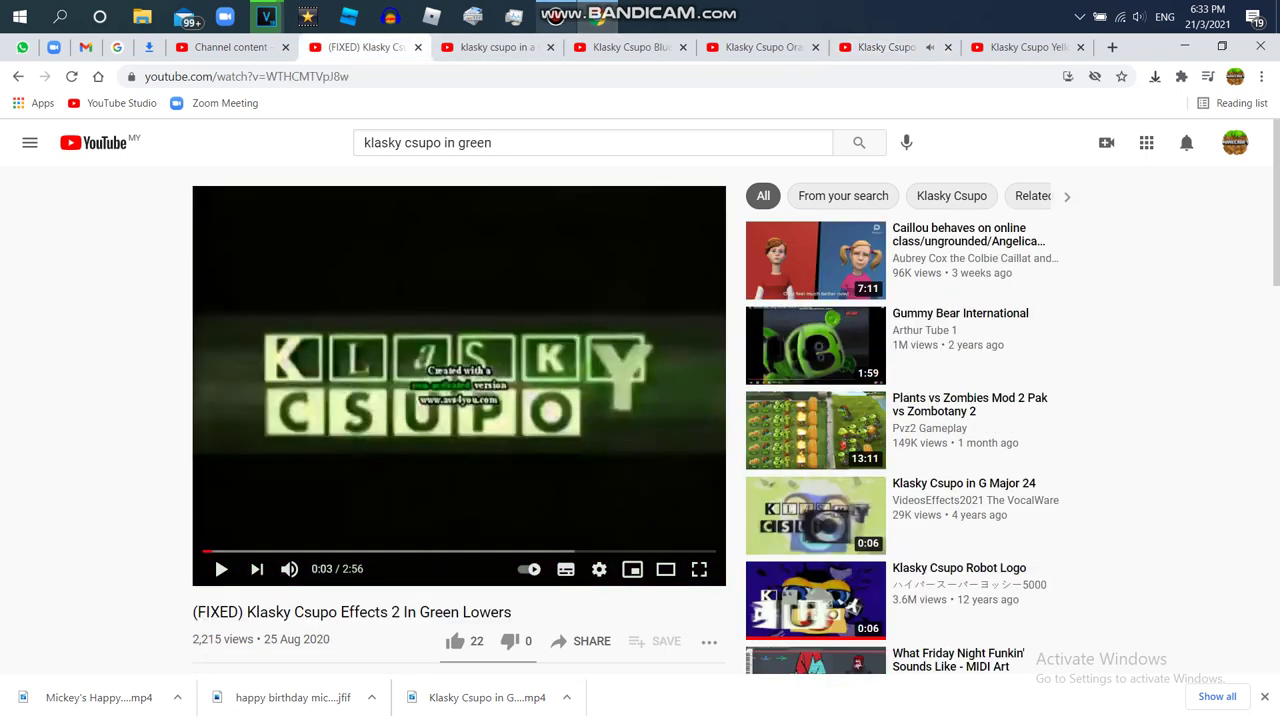
key("ctrl+Tab")
key("ctrl+Tab")
key("ctrl+Tab")
key("ctrl+Tab")
key("ctrl+Tab")
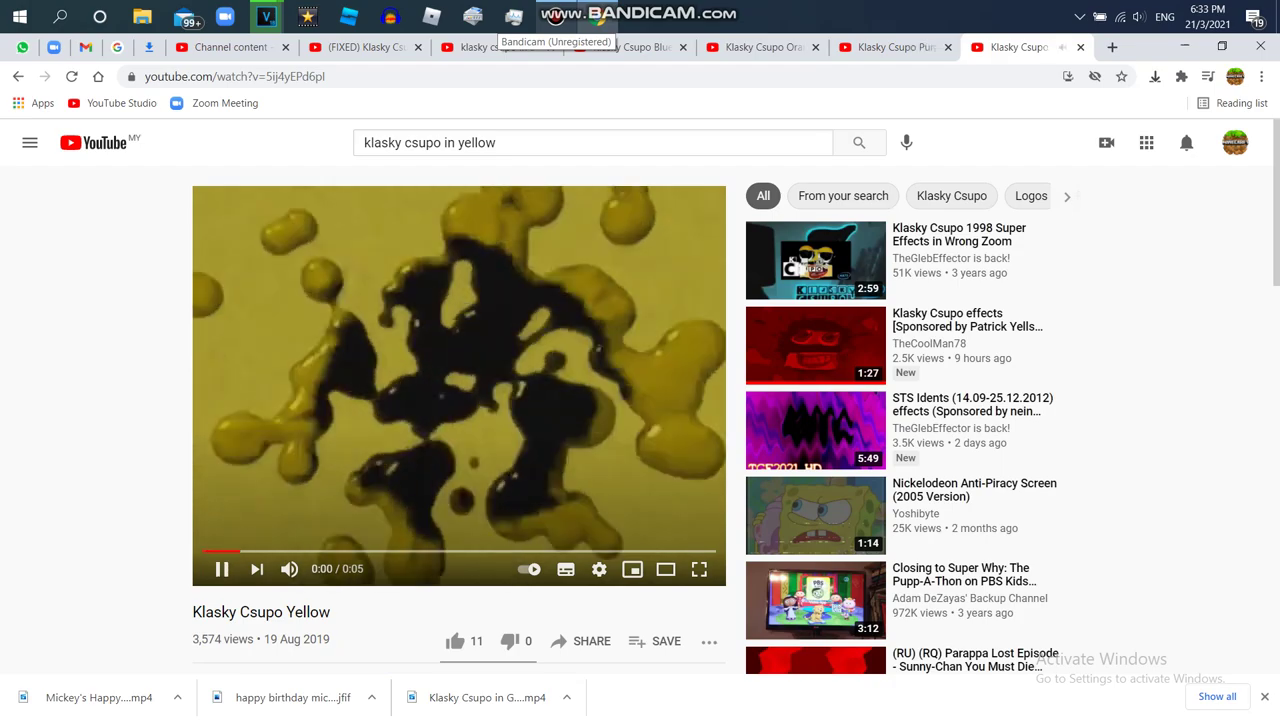
- Switch to VEGAS Pro and open the Klasky Csupo Robot Logo video from the Downloads folder
left_click(352, 95)
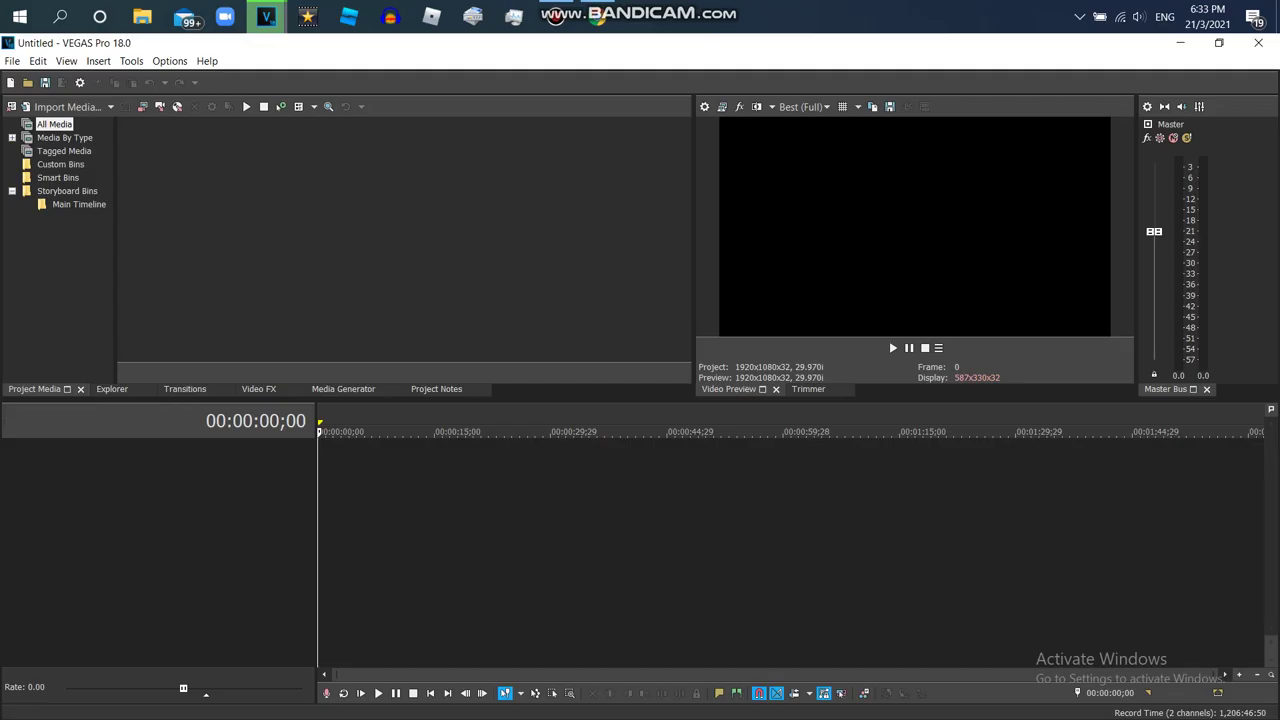
key("ctrl+o")
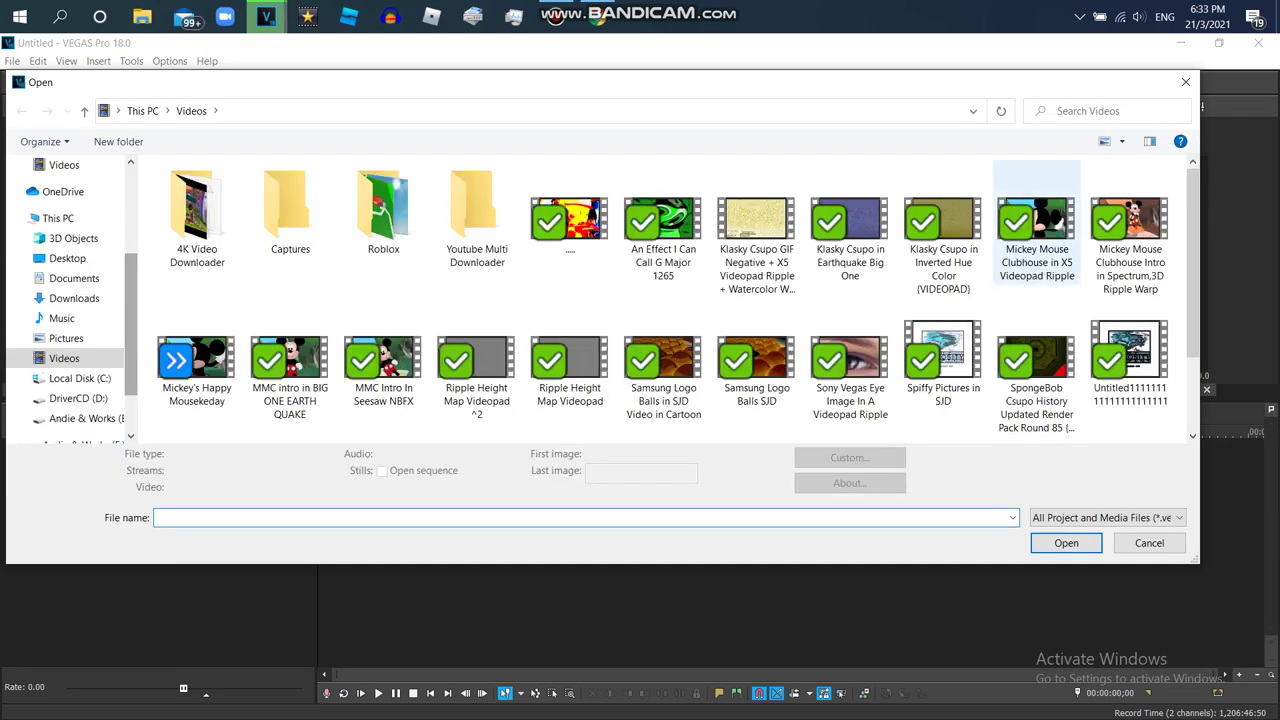
mouse_move(1193, 240)
left_mouse_down()
mouse_move(1193, 318)
mouse_move(1193, 238)
left_mouse_up()
scroll(66, 300, "up", 5)
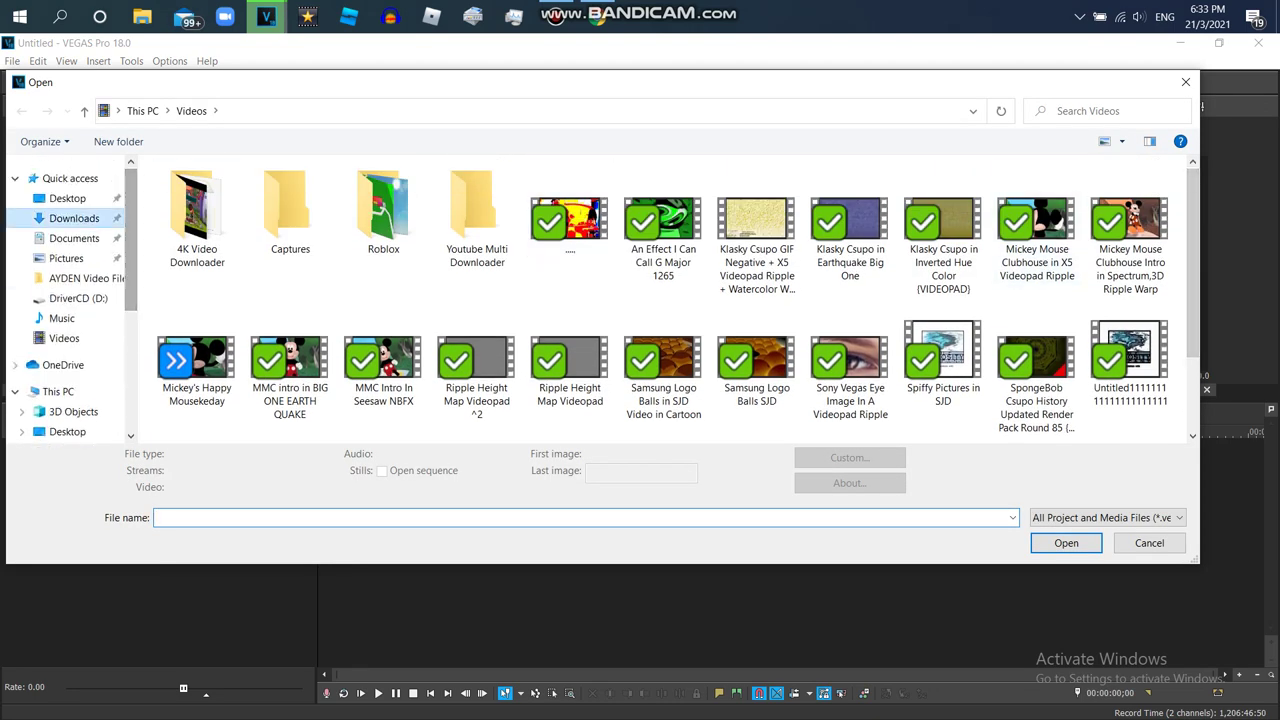
left_click(74, 218)
scroll(1035, 180, "down", 10)
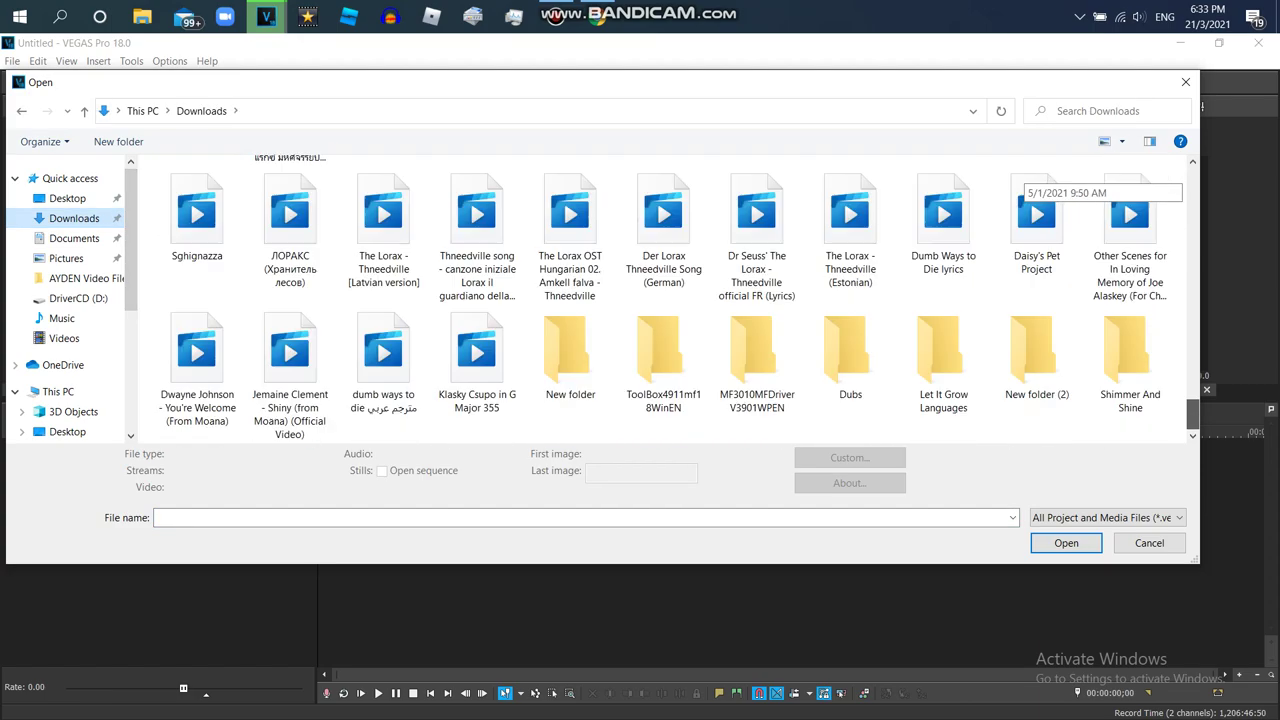
scroll(1035, 180, "up", 5)
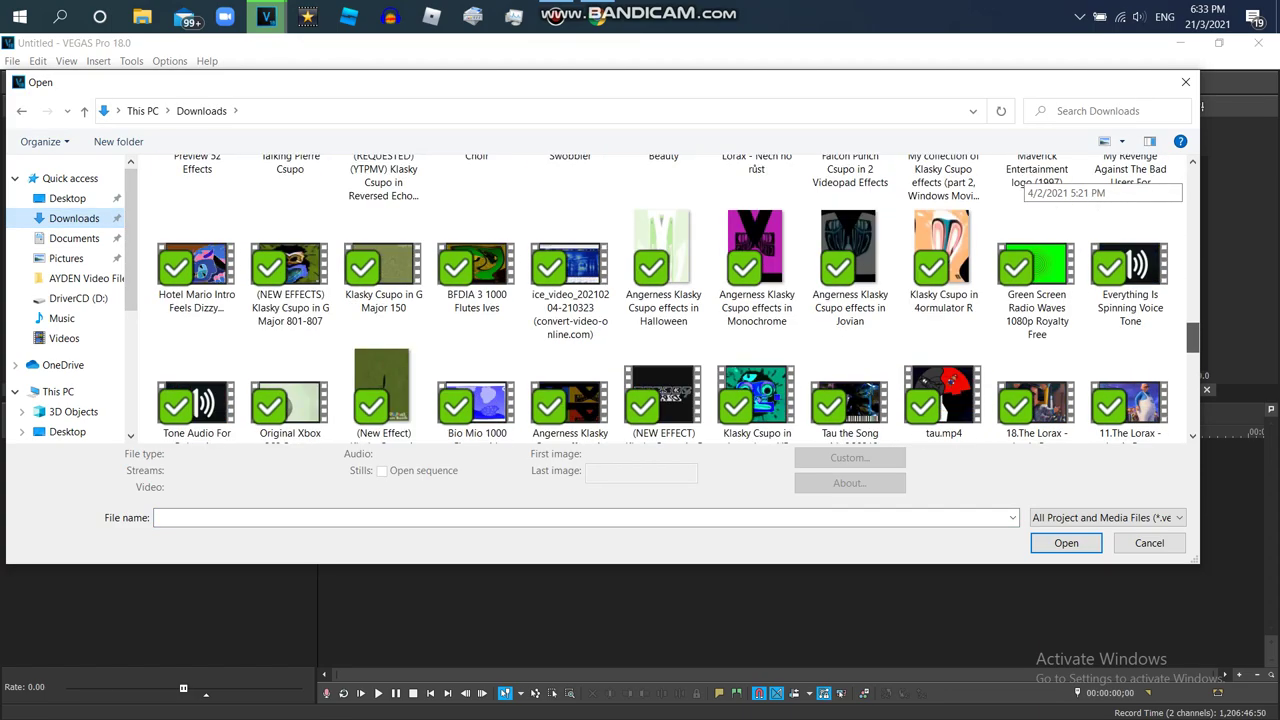
scroll(1030, 180, "down", 1)
scroll(943, 215, "up", 10)
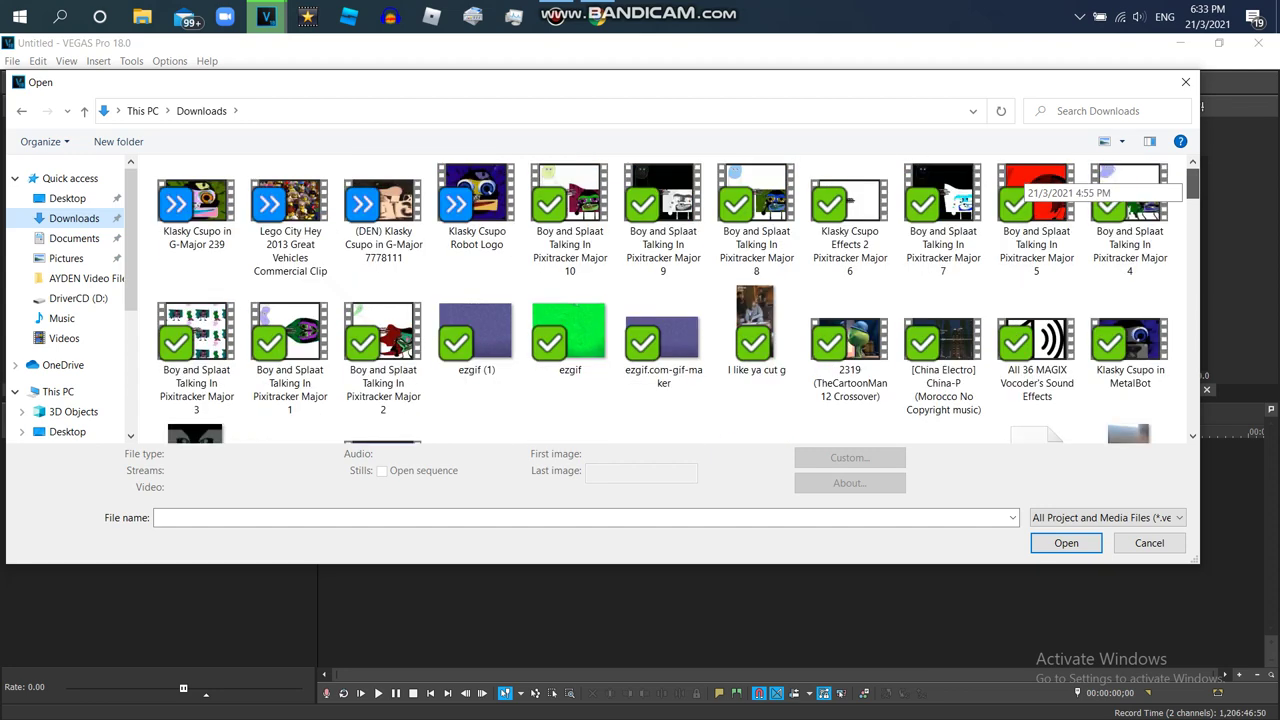
double_click(476, 205)
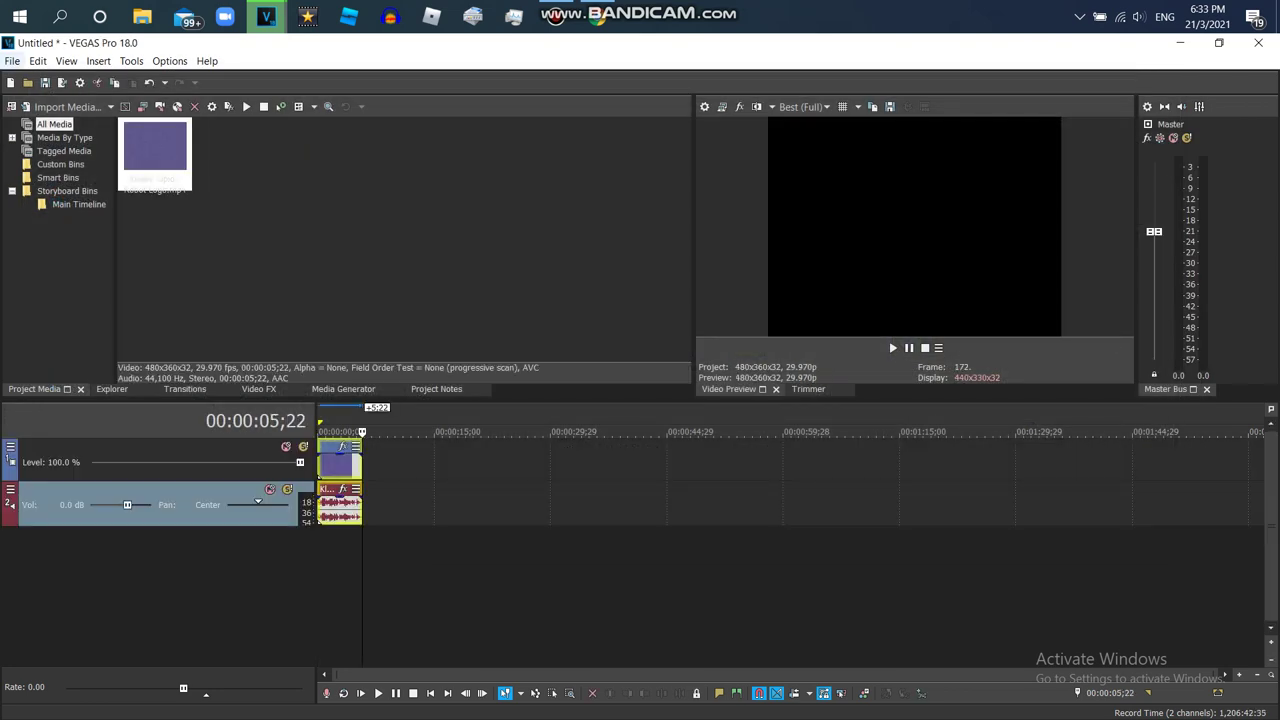
- Set the project's video properties to the HDV 1080-24p (1440x1080, 23.976 fps) template
left_click(12, 61)
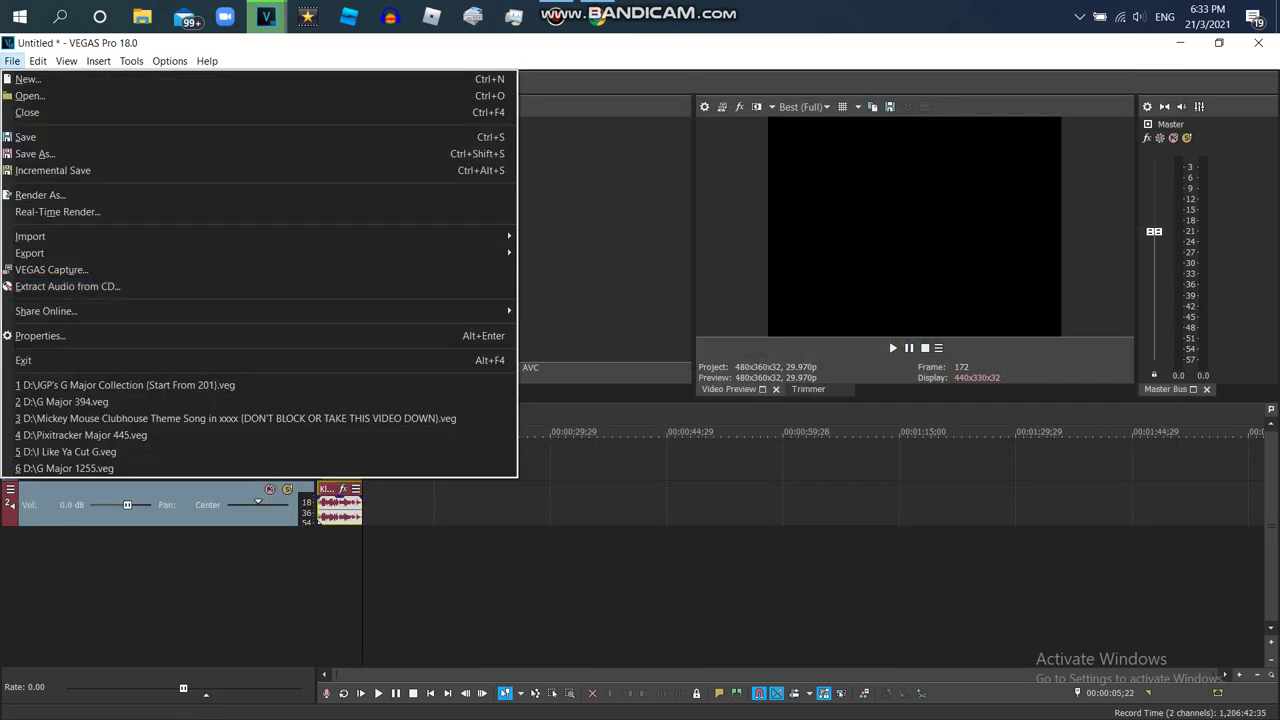
left_click(45, 335)
left_click(720, 108)
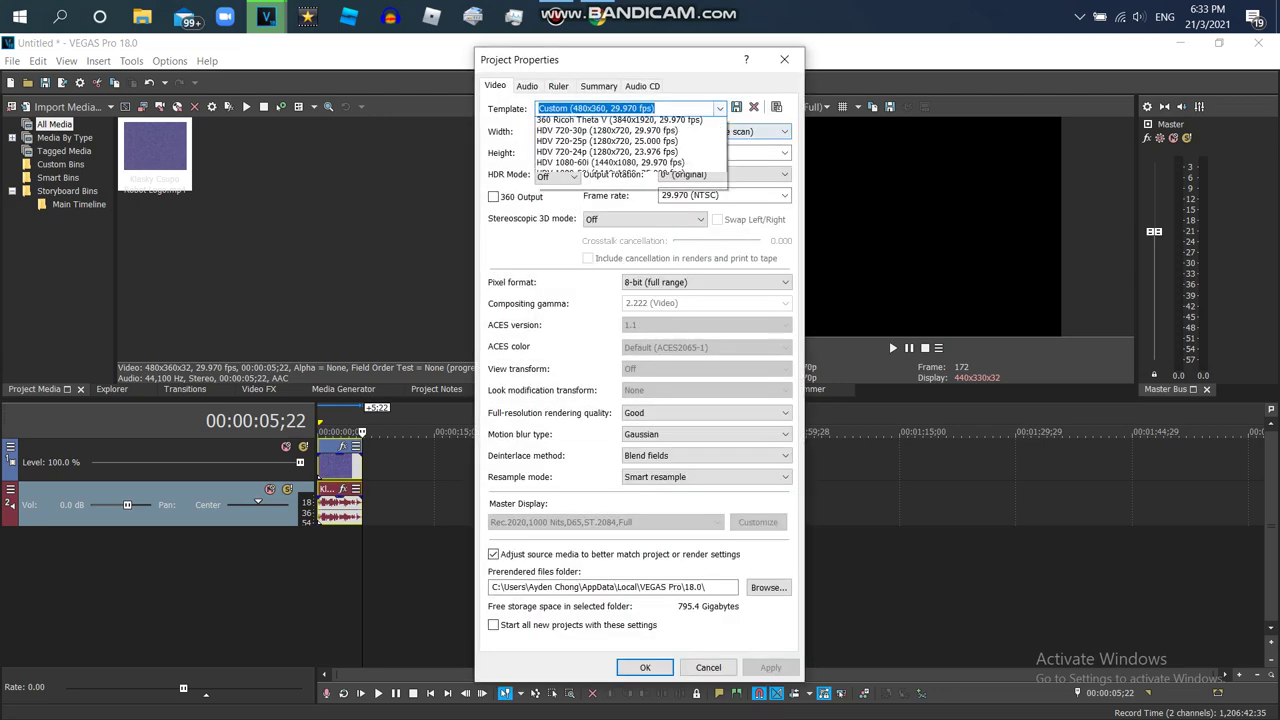
left_click(690, 304)
left_click(770, 667)
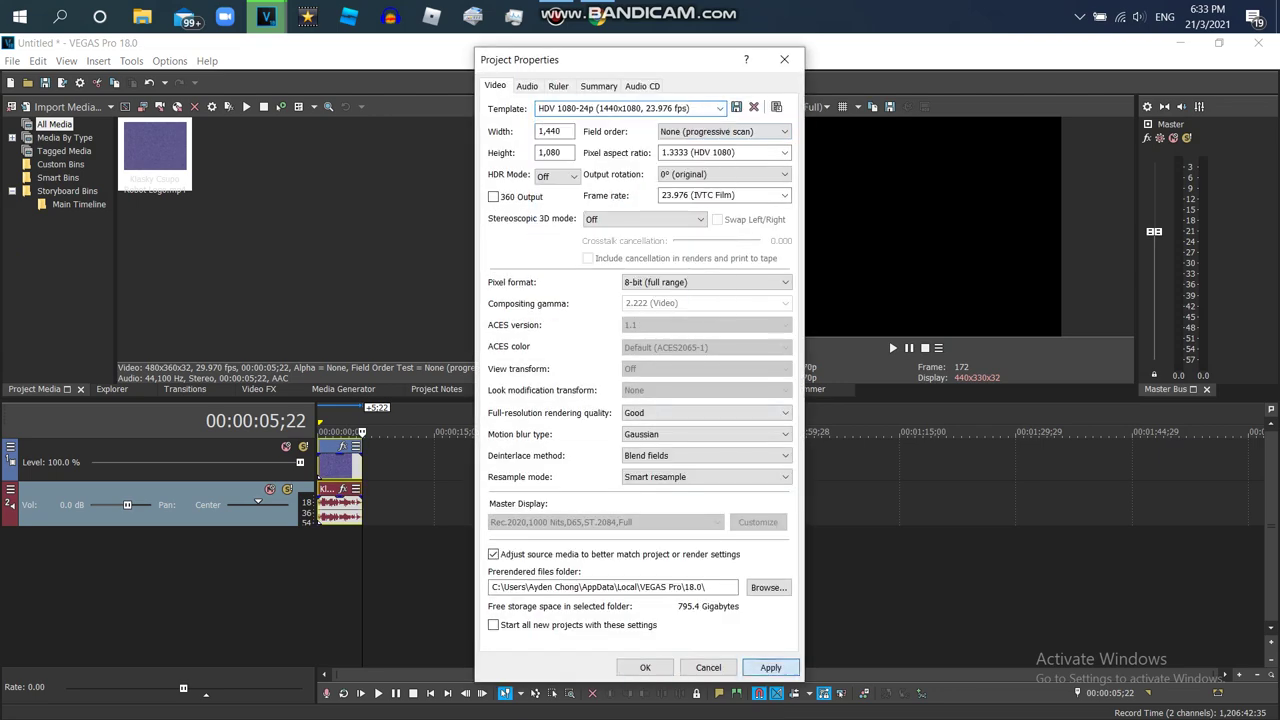
left_click(645, 667)
- Crop the video event to match the output aspect using Event Pan/Crop
right_click(346, 440)
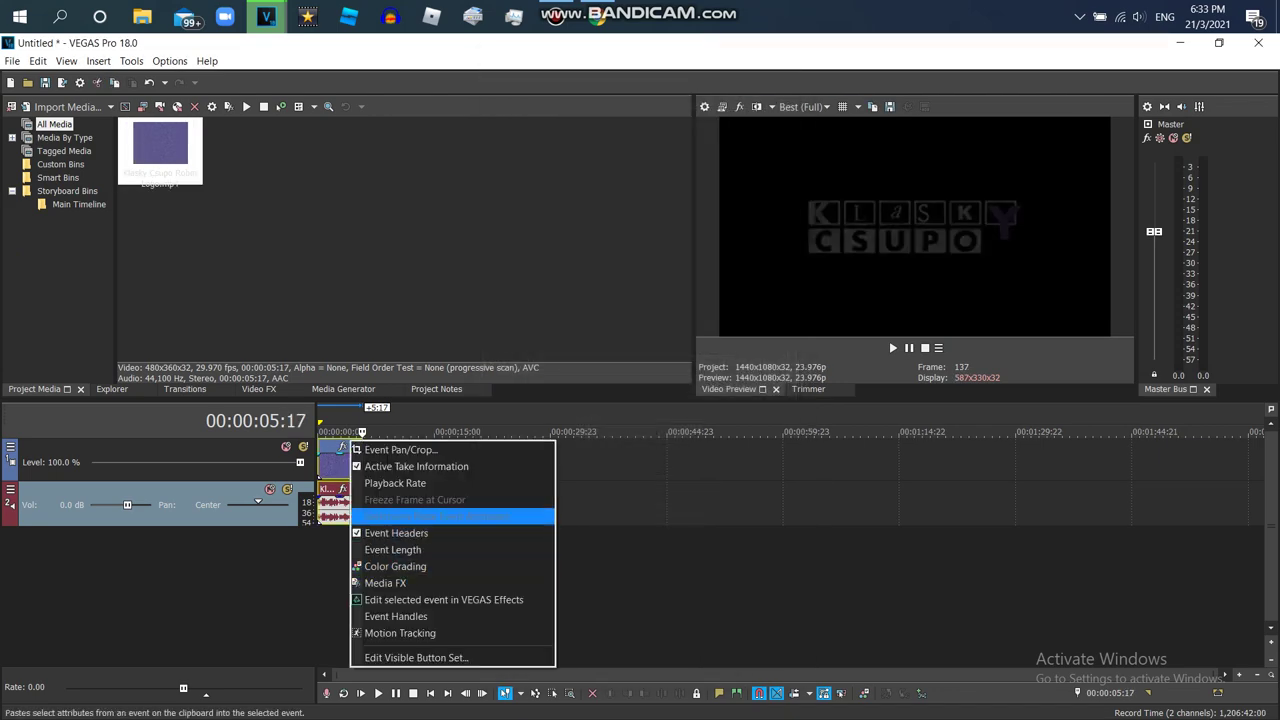
left_click(410, 449)
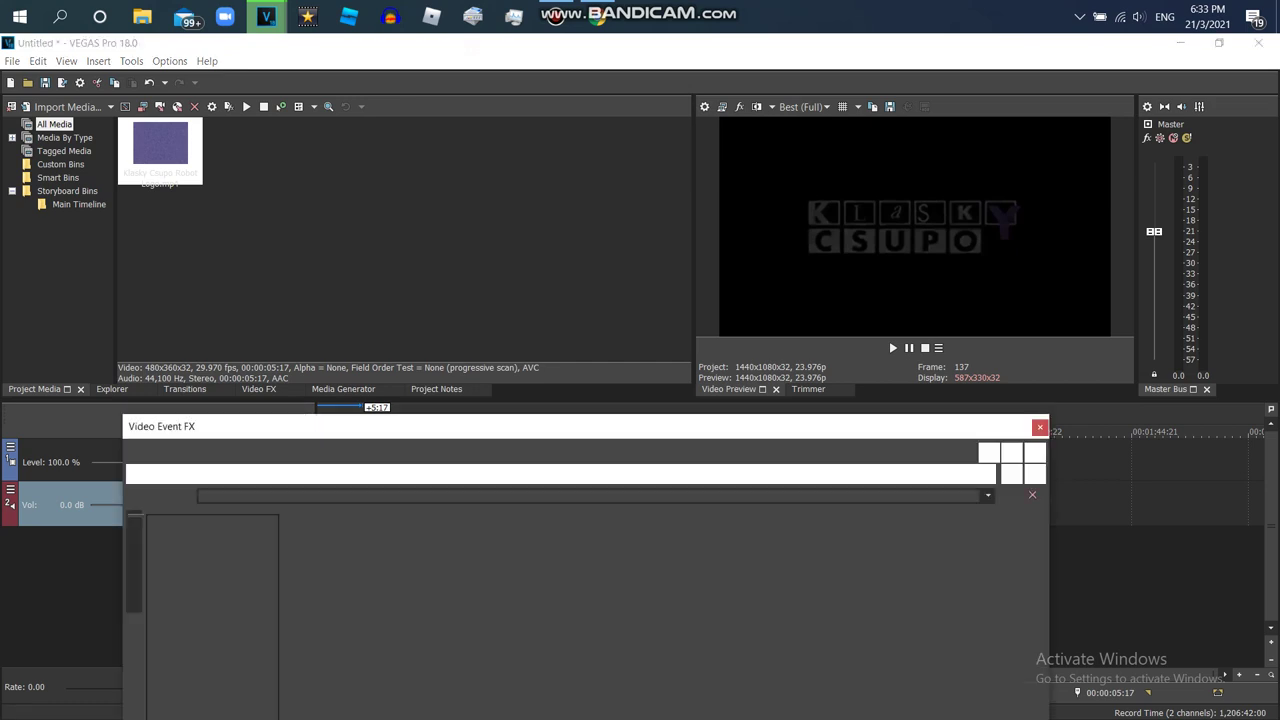
right_click(1007, 618)
right_click(757, 528)
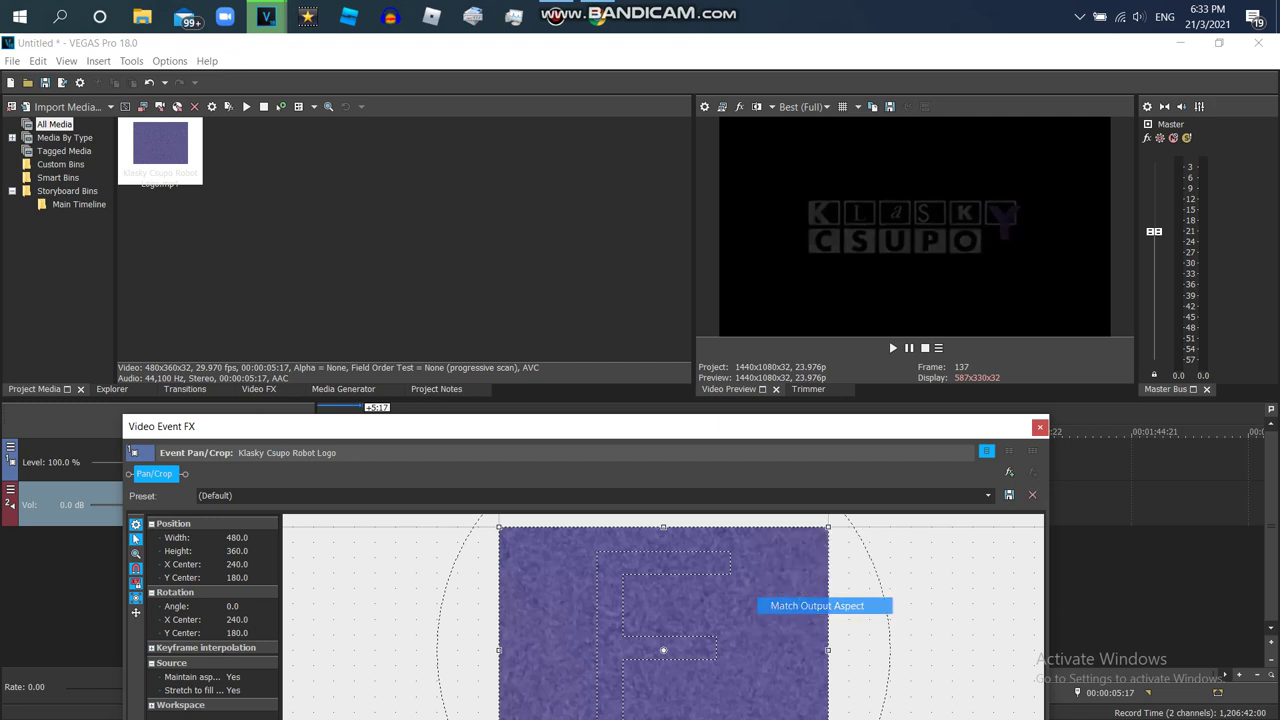
left_click(820, 603)
left_click(1040, 427)
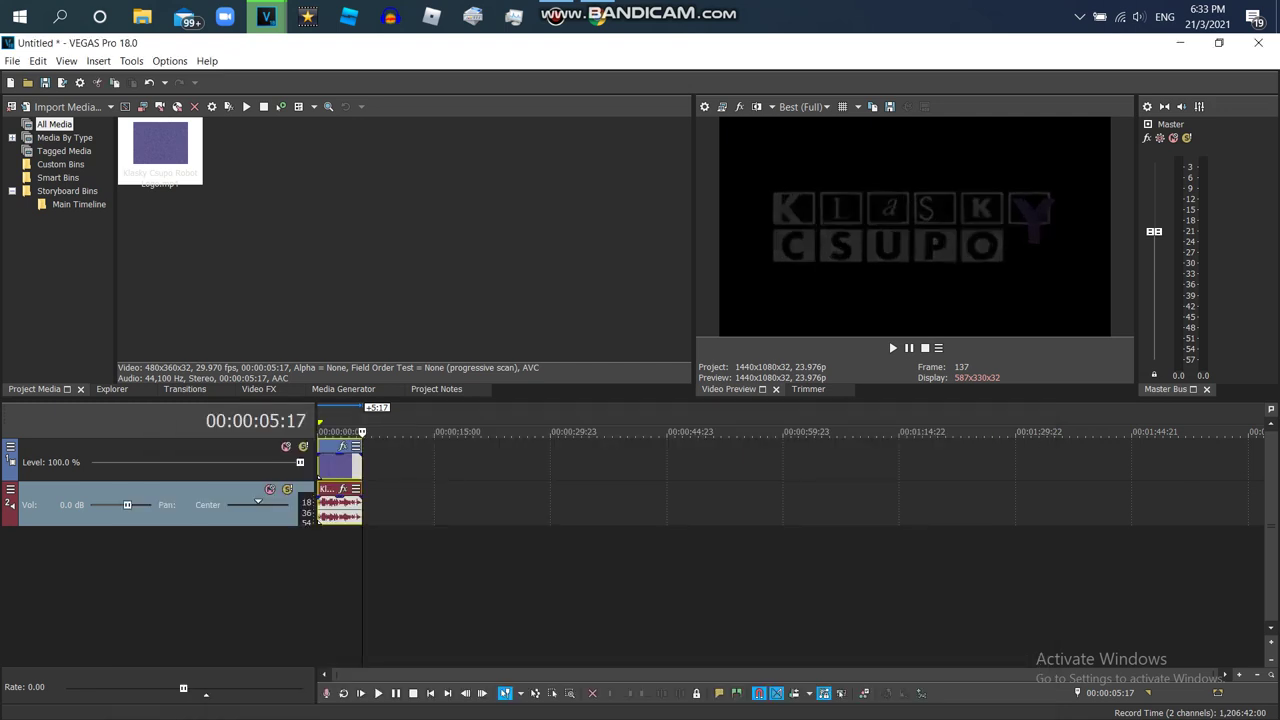
- Select the clip's time range and add a Gradient Map effect with the Reset to None preset to the video output
double_click(338, 510)
left_click(259, 389)
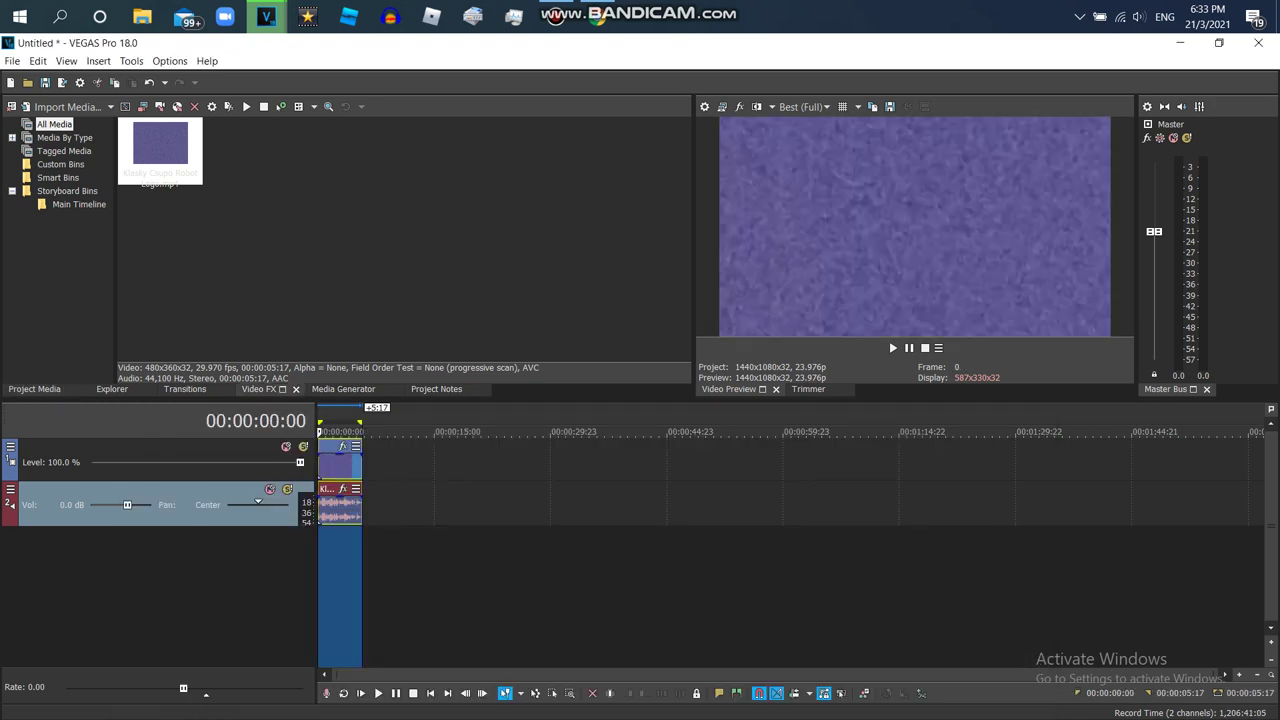
left_click_drag(170, 155, 170, 206)
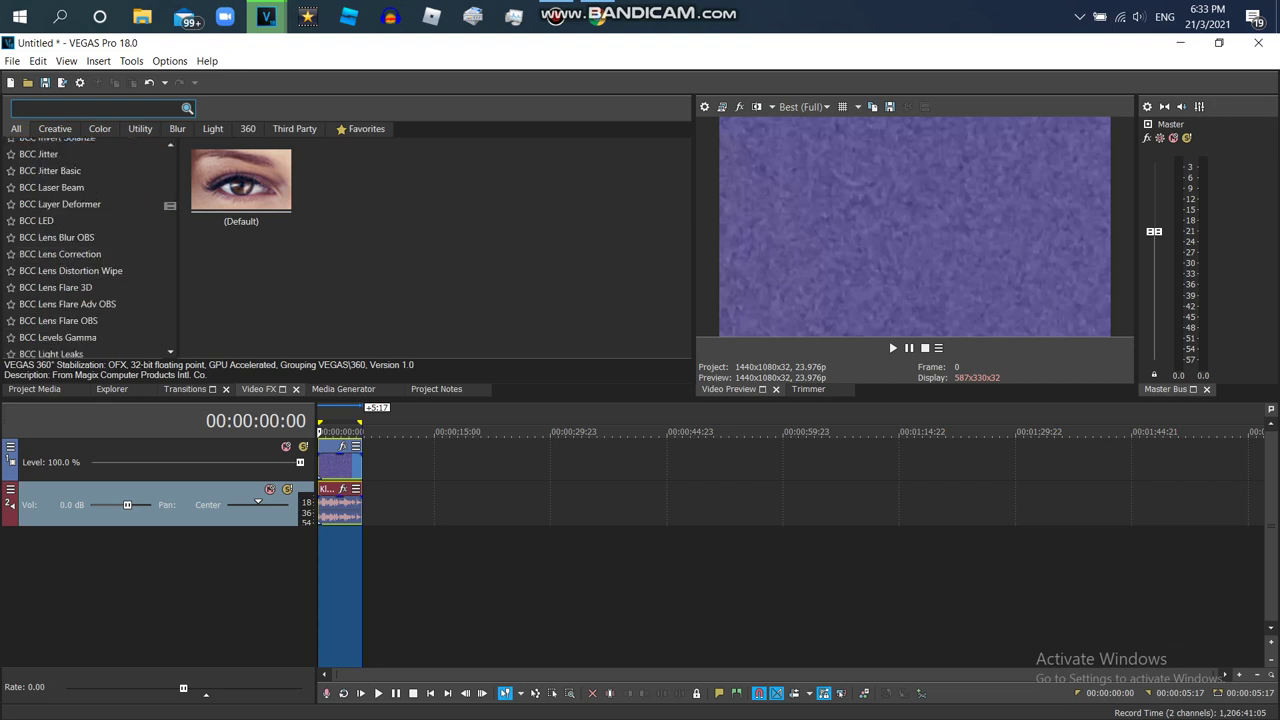
scroll(90, 247, "down", 15)
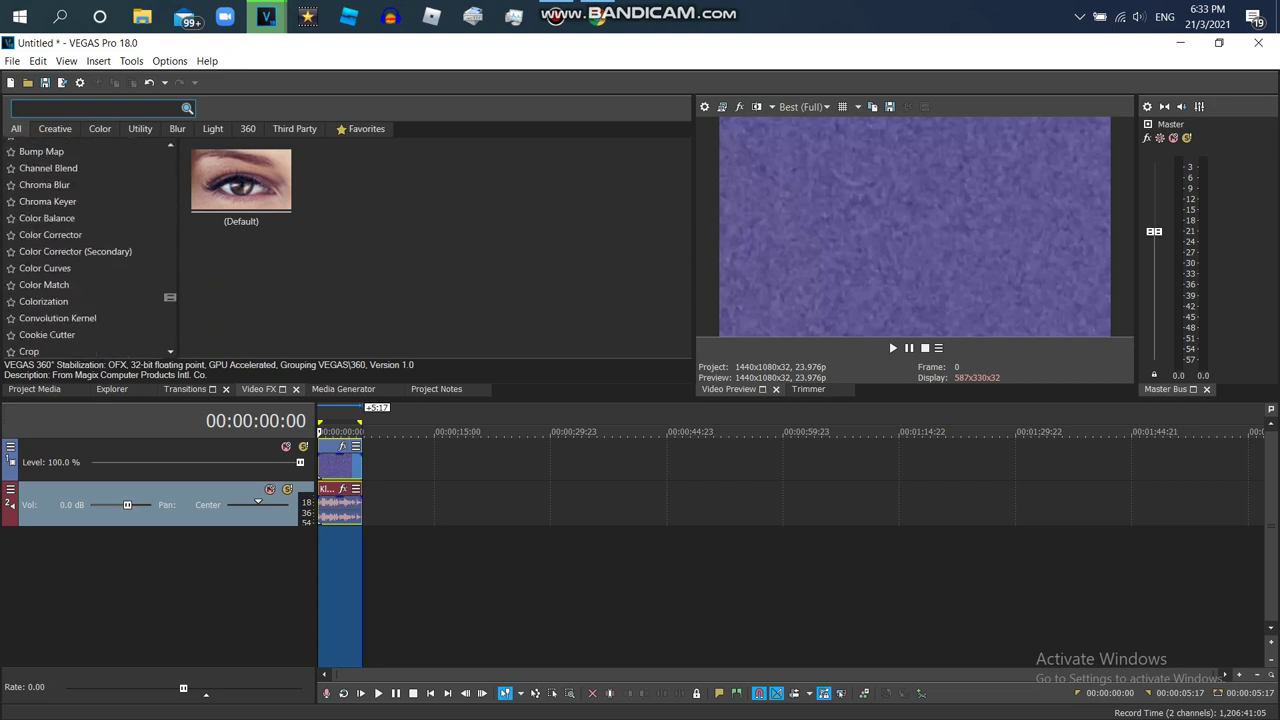
scroll(90, 250, "down", 10)
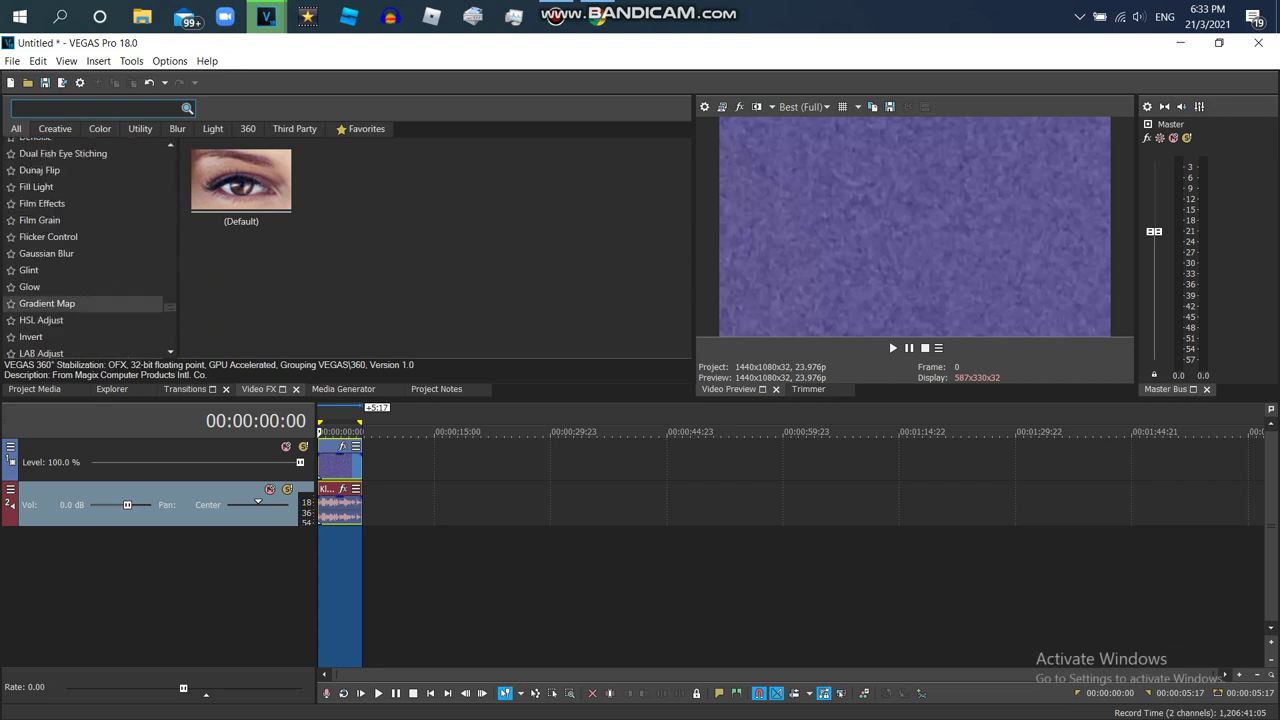
left_click(47, 304)
left_click(461, 338)
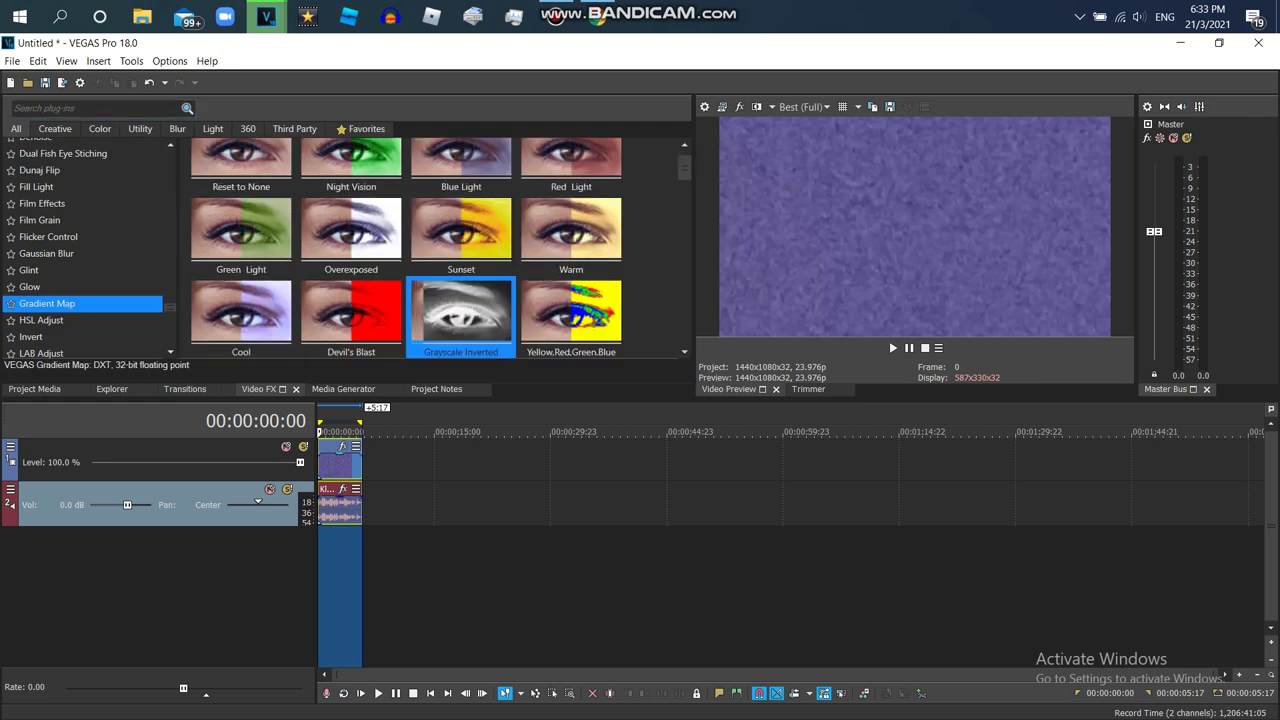
left_click_drag(461, 316, 914, 228)
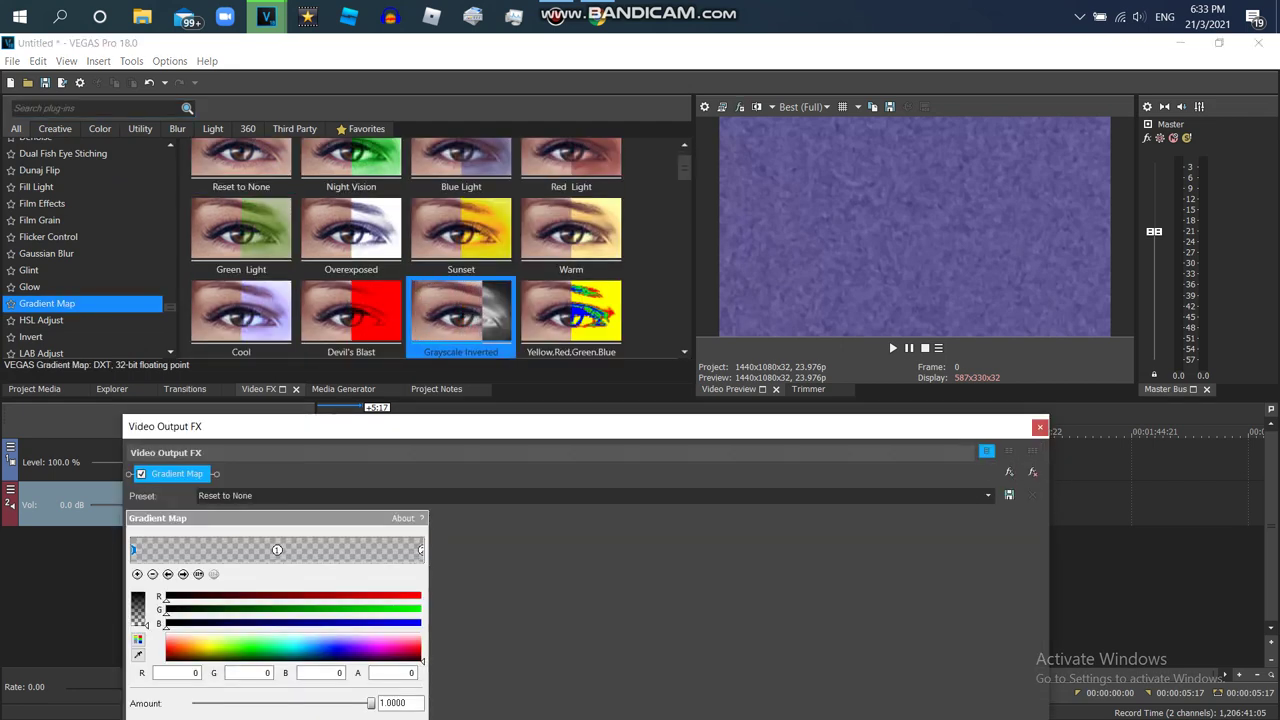
- Shift the gradient's middle and end points toward its start, then add four more colour points after them
left_click_drag(277, 550, 165, 550)
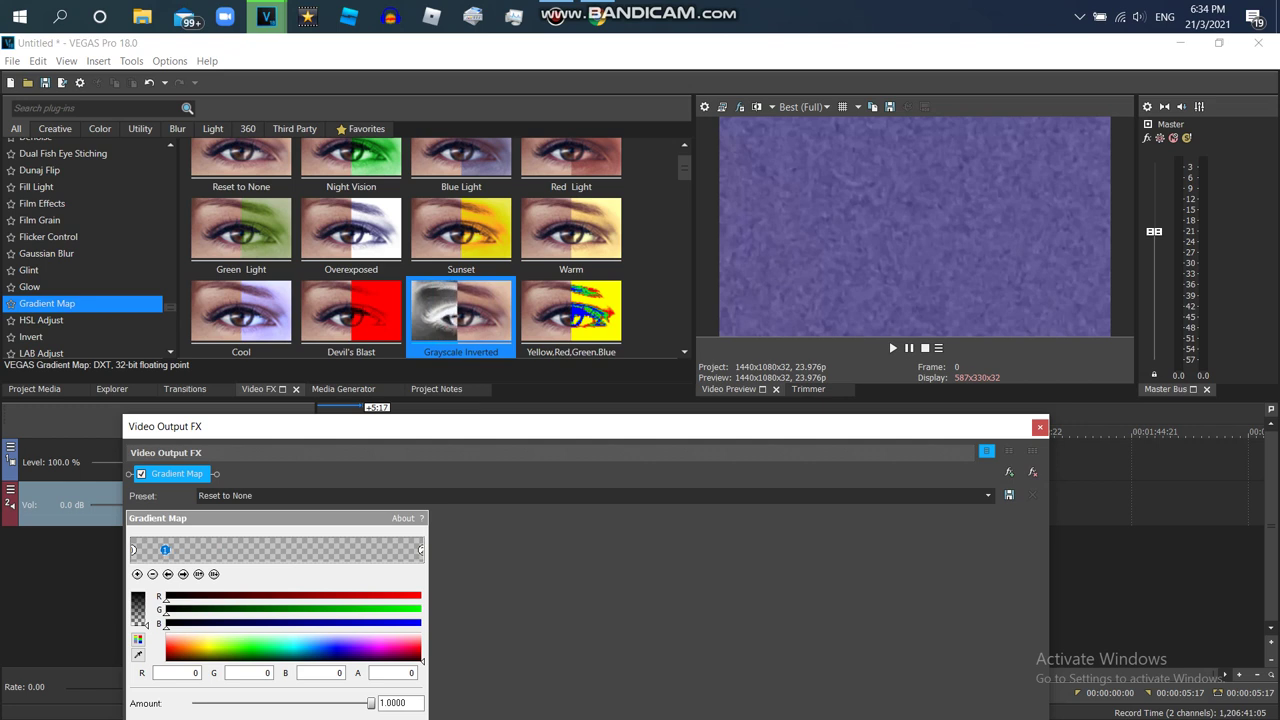
left_click_drag(421, 550, 248, 550)
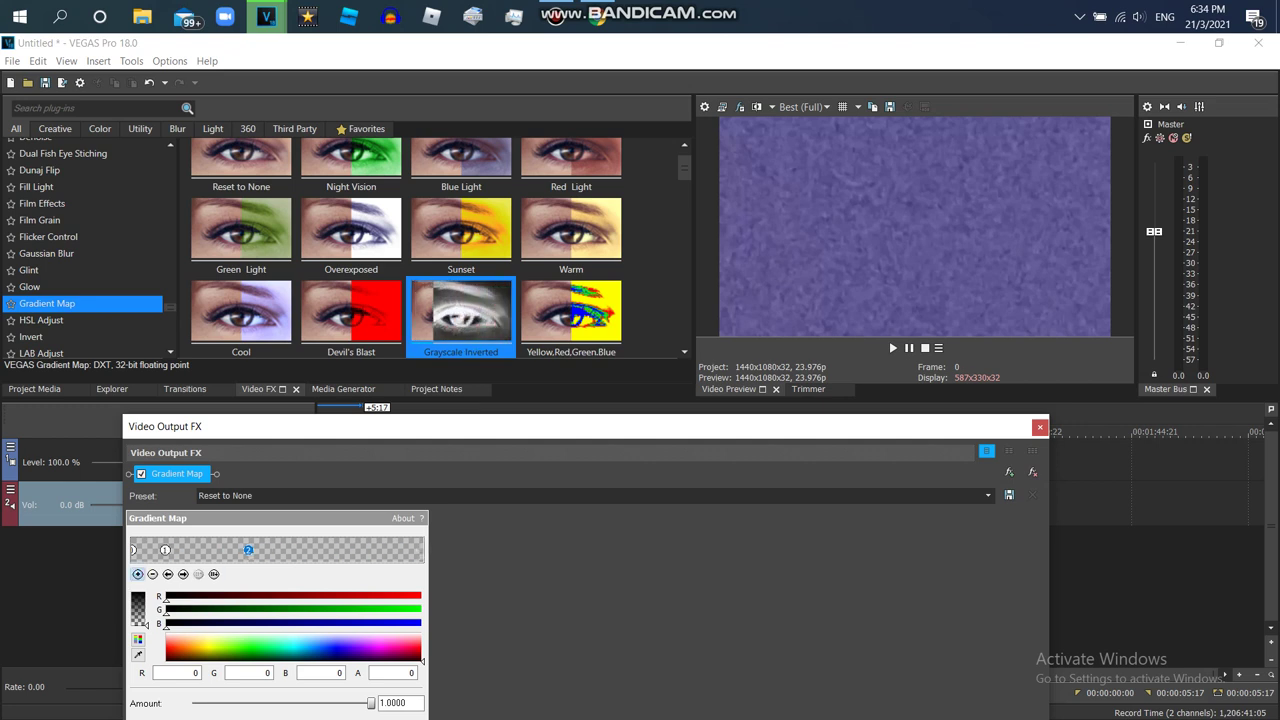
left_click(137, 574)
left_click(137, 574)
left_click(137, 574)
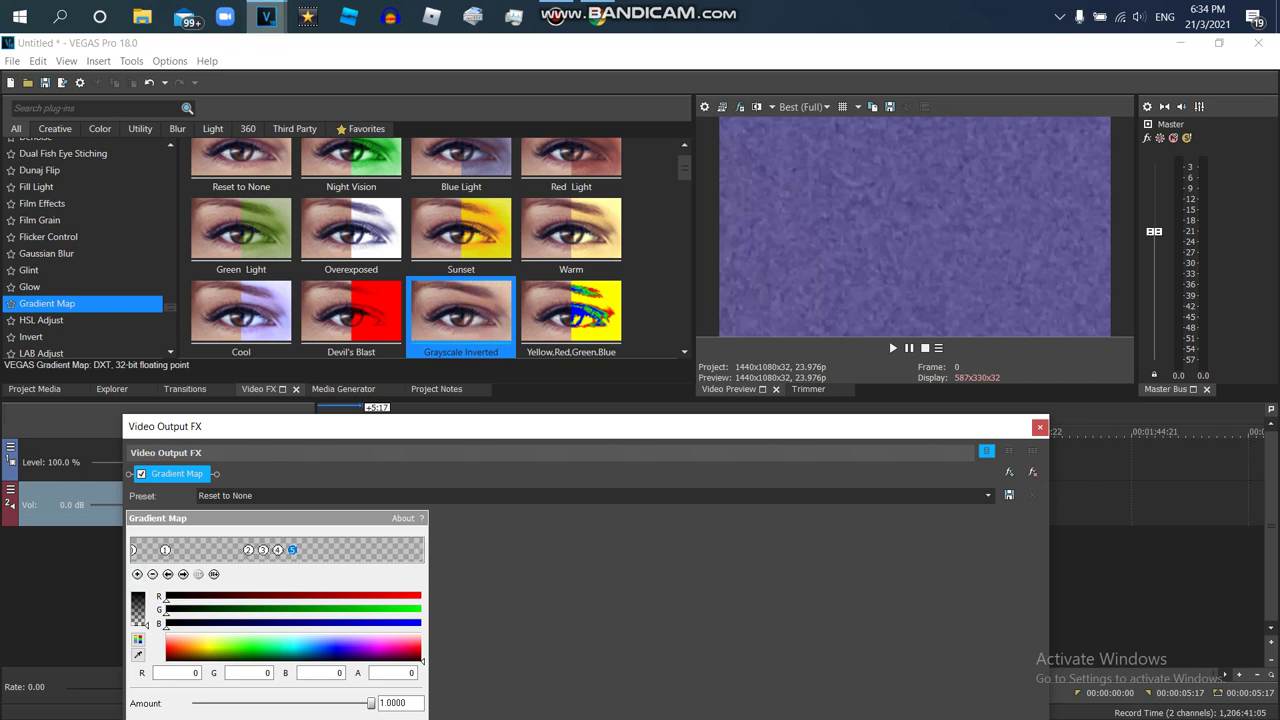
left_click(137, 574)
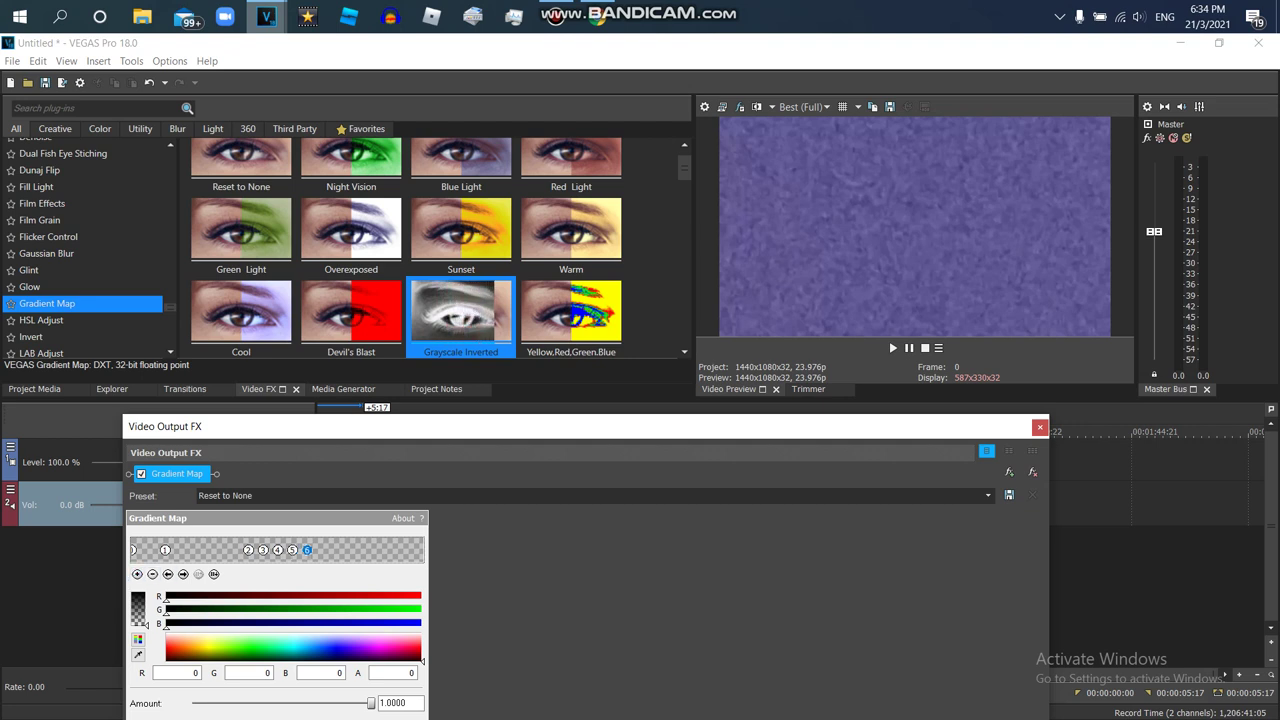
- Spread the numbered gradient points roughly evenly along the ramp and delete the point at its far end
left_click_drag(292, 550, 364, 550)
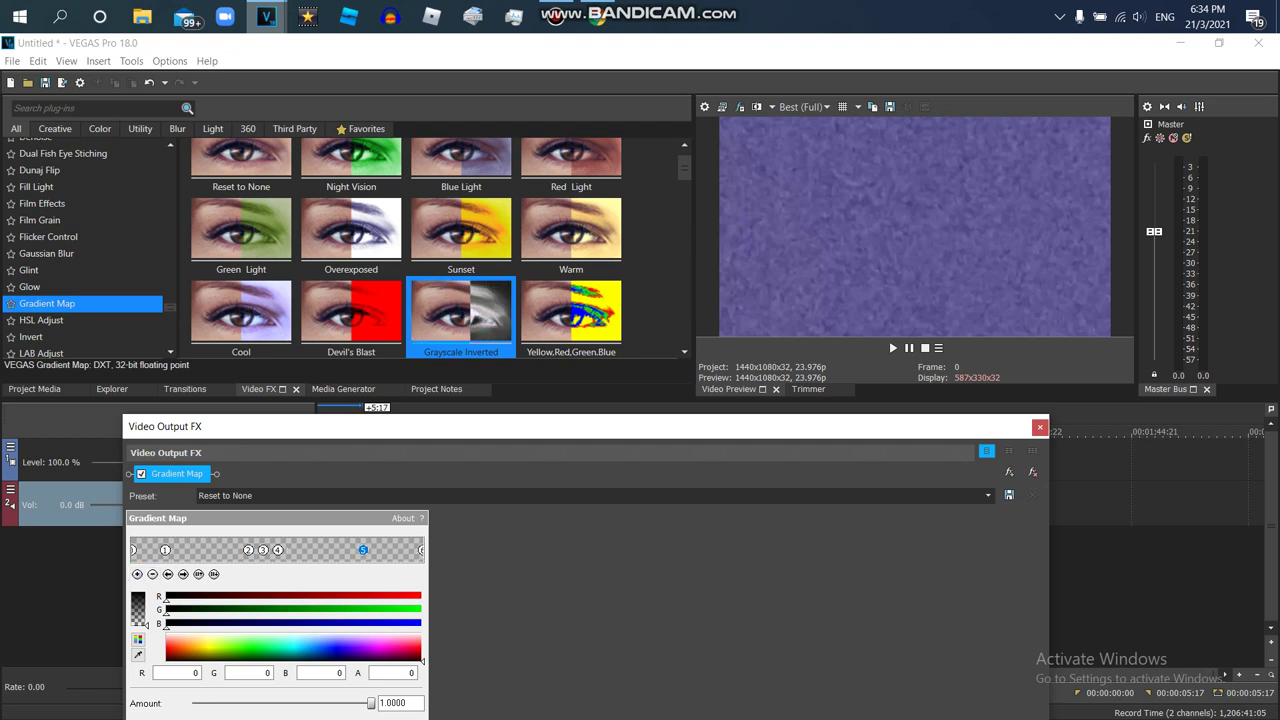
mouse_move(278, 550)
left_mouse_down()
mouse_move(308, 550)
mouse_move(220, 550)
left_mouse_up()
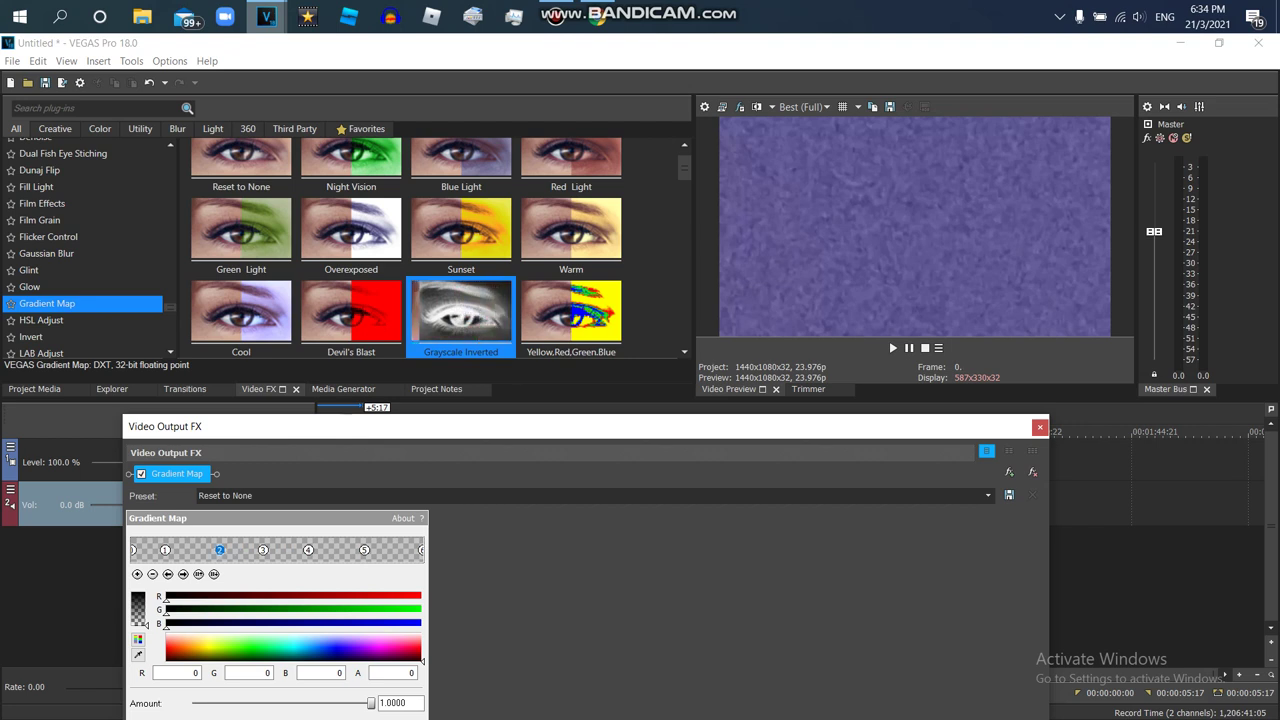
left_click(421, 550)
left_click(152, 574)
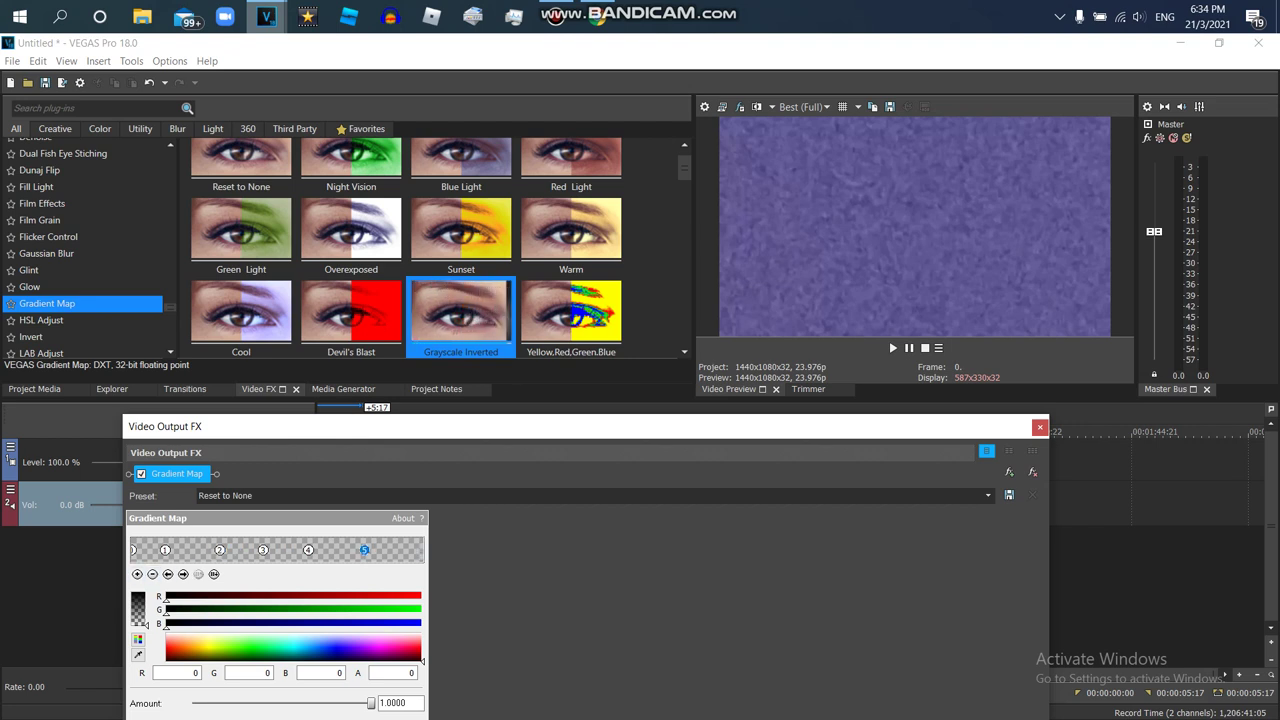
- Space the numbered gradient points evenly along the ramp and close the video output effects
left_click_drag(308, 550, 383, 550)
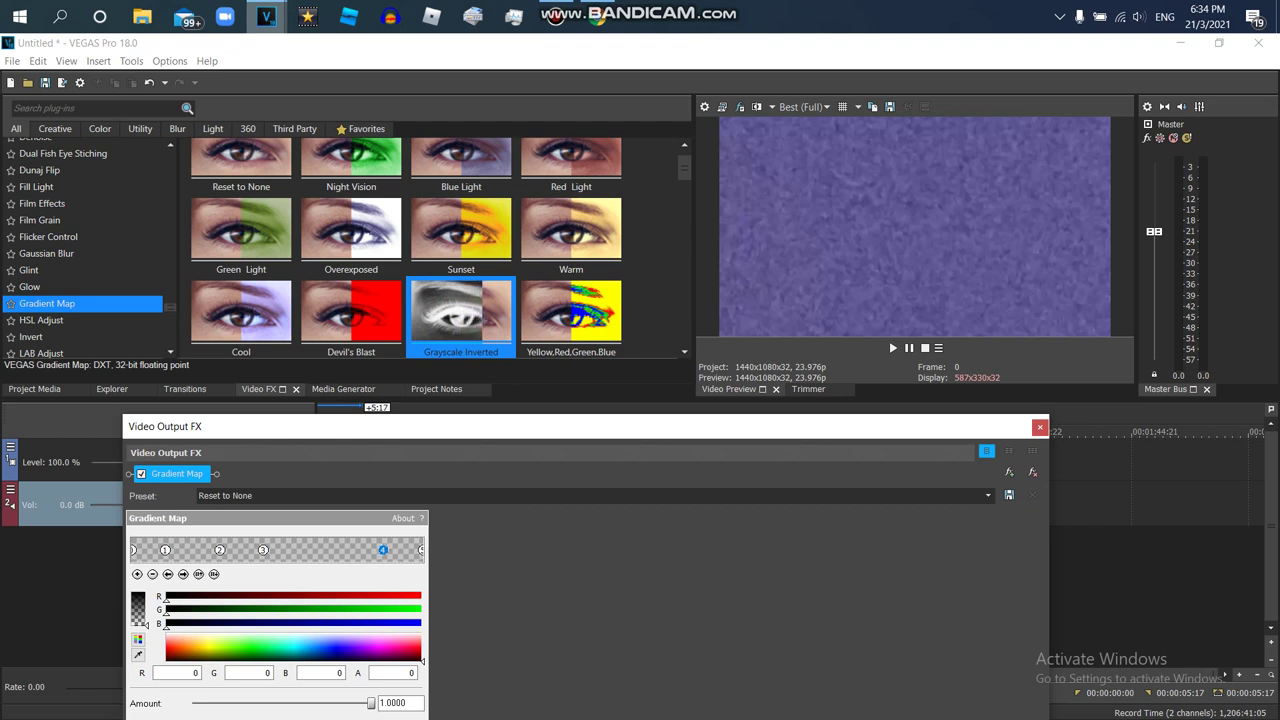
left_click_drag(263, 550, 299, 550)
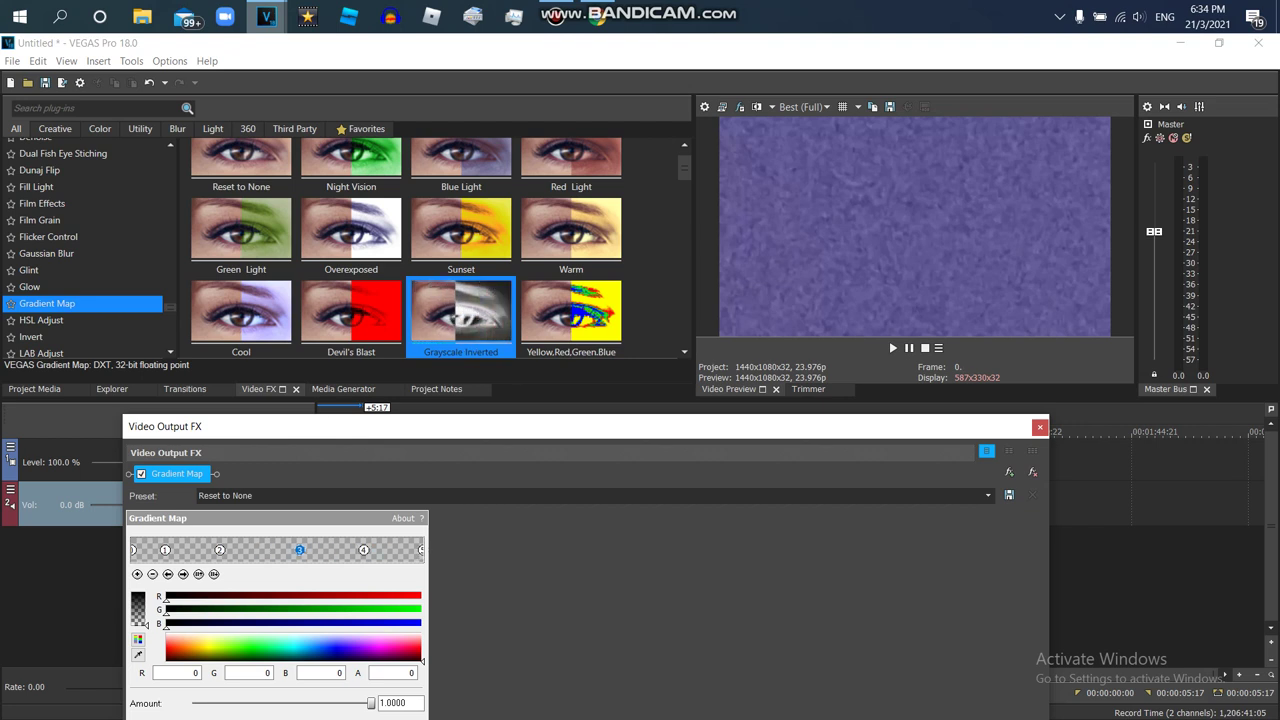
mouse_move(220, 550)
left_mouse_down()
mouse_move(176, 550)
mouse_move(305, 550)
left_mouse_up()
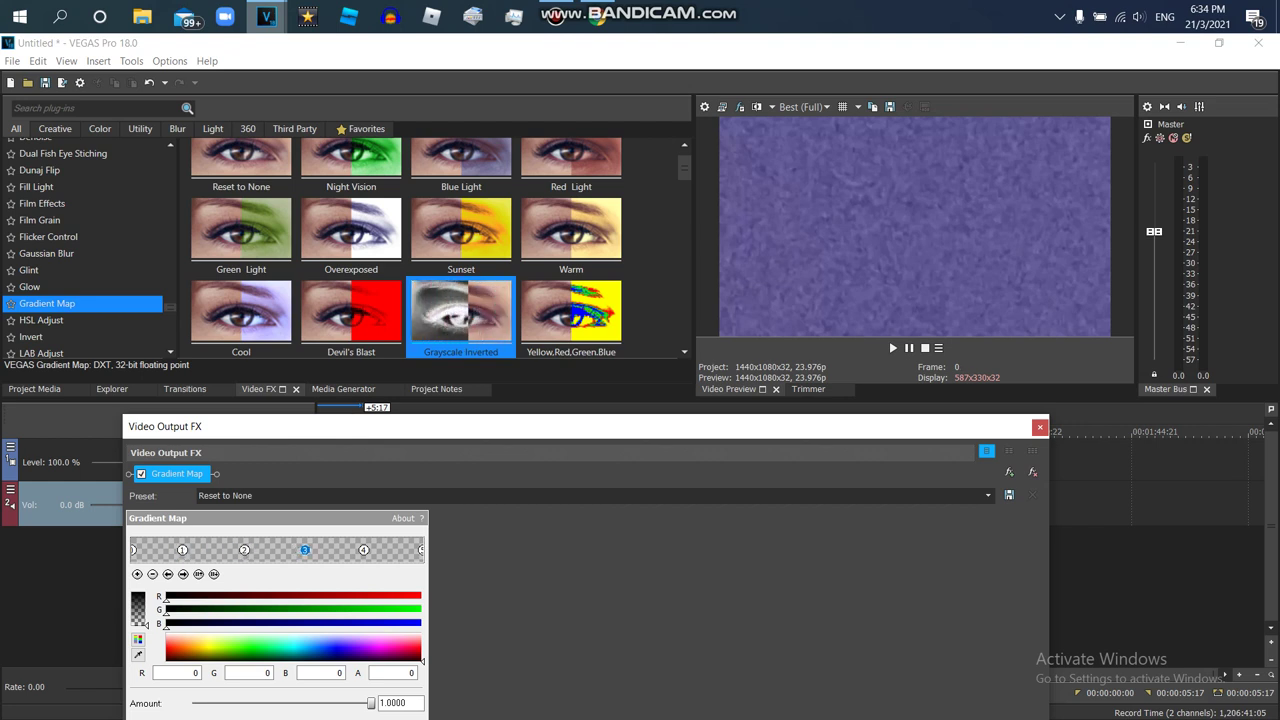
left_click(1040, 427)
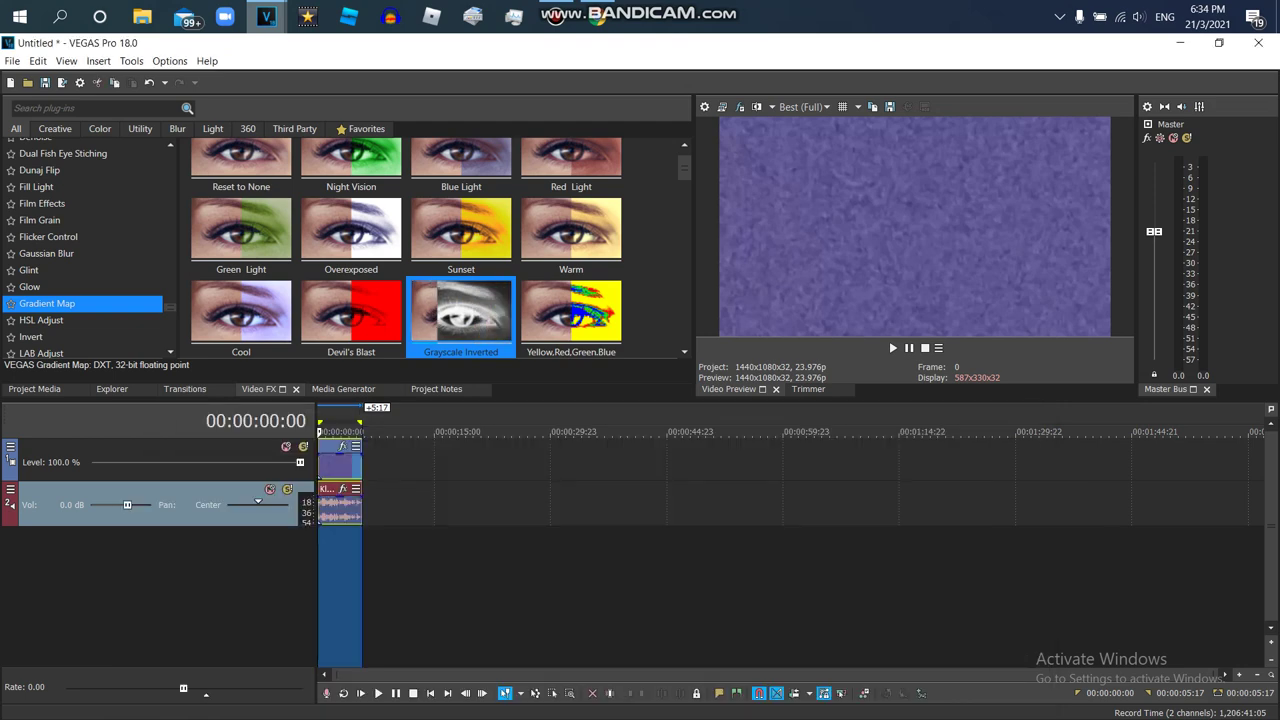
- Open the video Mickey's Happy Mousekeday from the Videos folder and place it on its own tracks below the logo clip
left_click(337, 507)
left_click(467, 510)
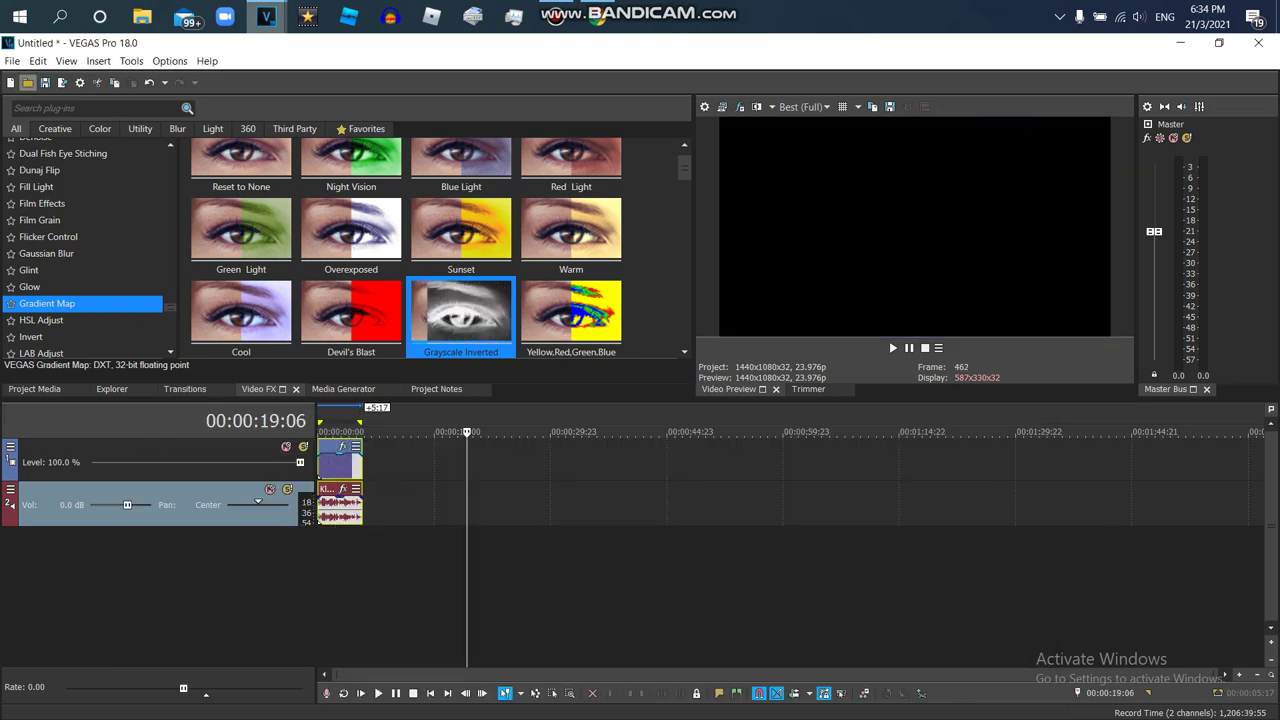
key("ctrl+o")
left_click(79, 378)
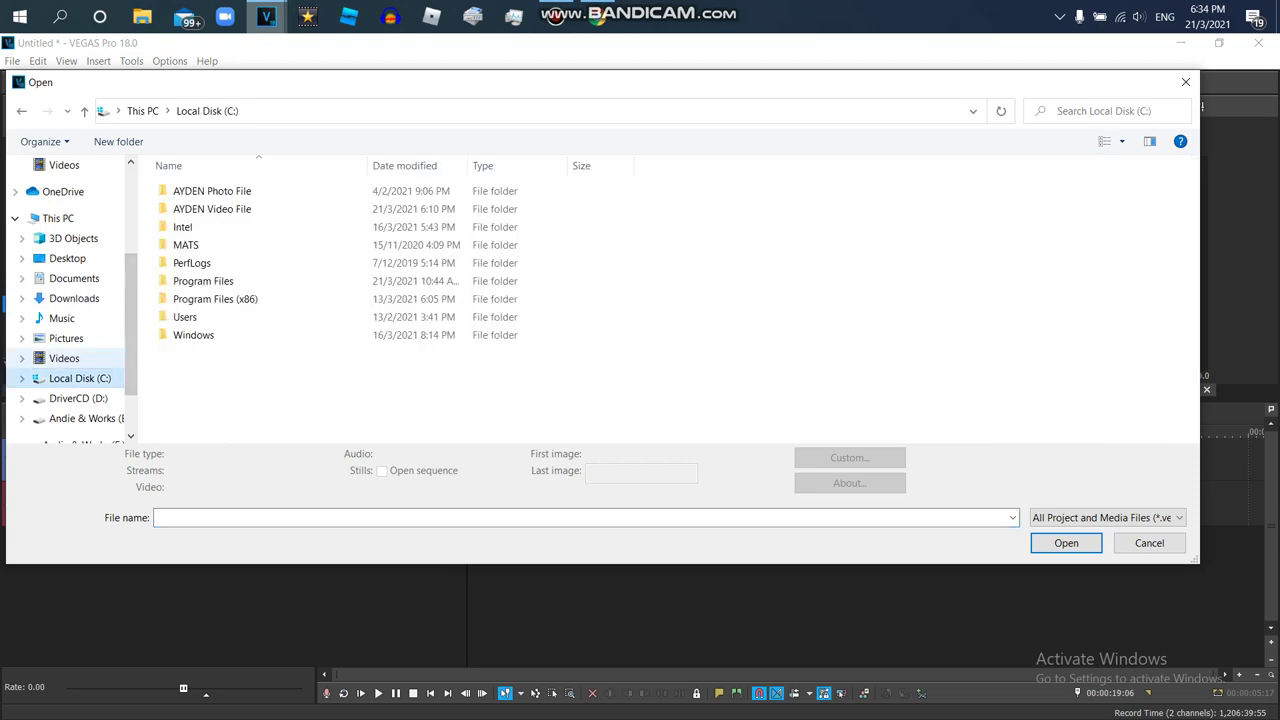
left_click(64, 358)
double_click(196, 365)
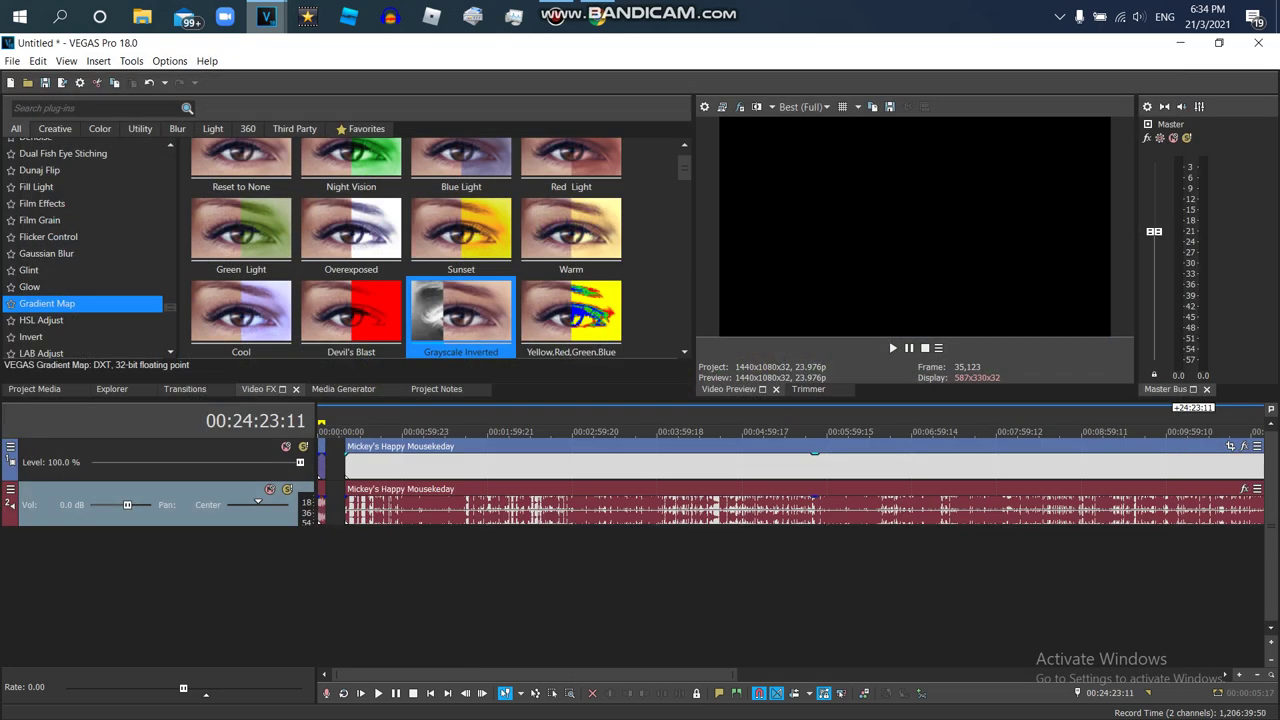
- Sample the Mickey's Happy Mousekeday clip's playback and delete its audio track
right_click(319, 604)
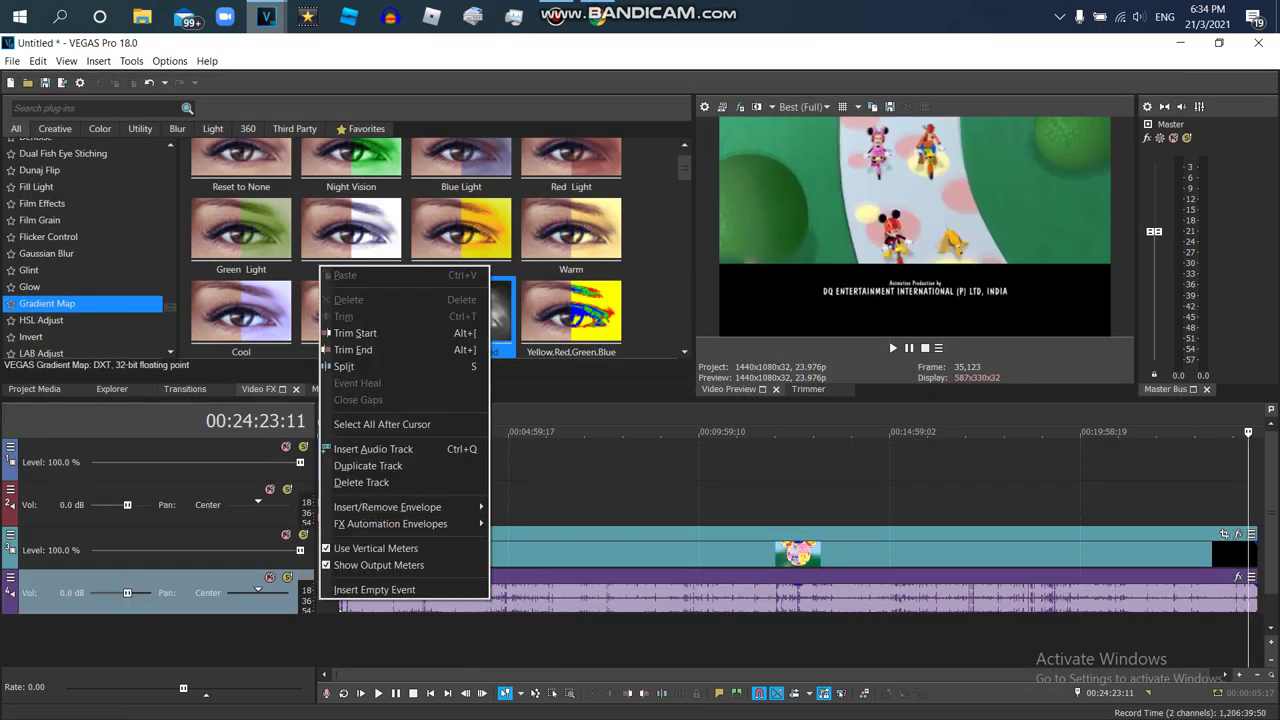
left_click(643, 632)
left_click(643, 632)
left_click(648, 632)
key("space")
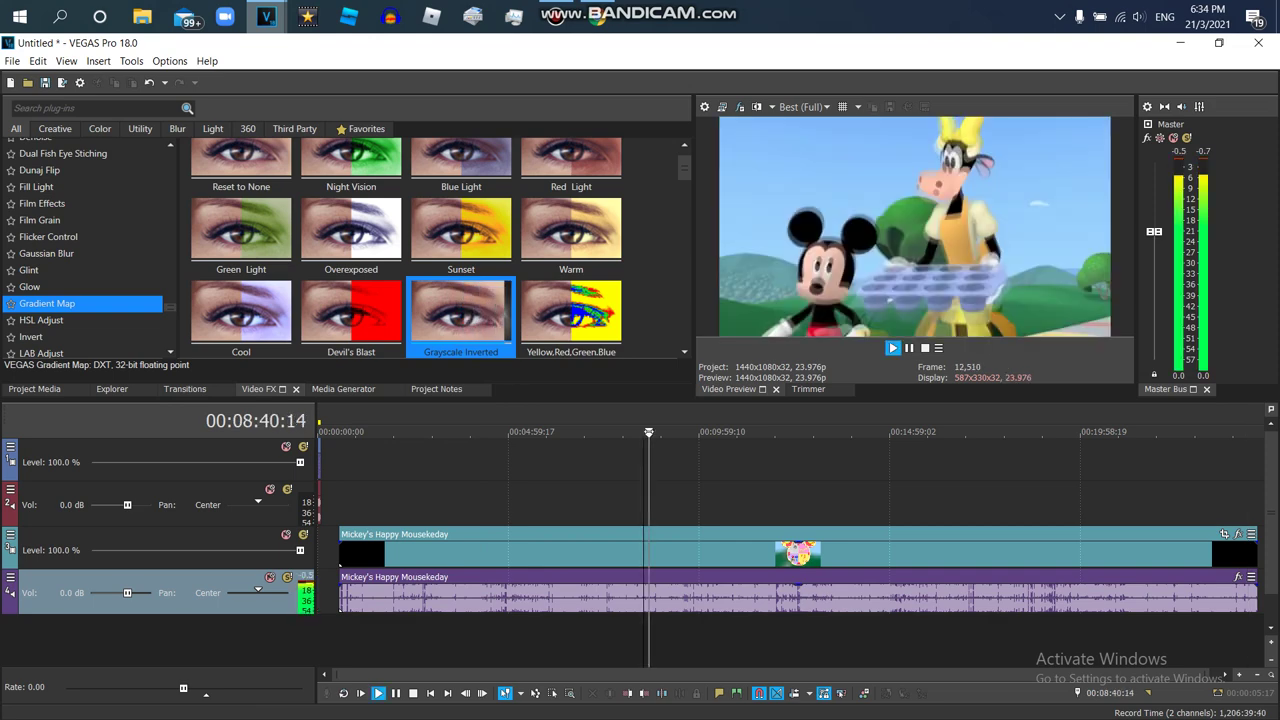
key("space")
right_click(321, 598)
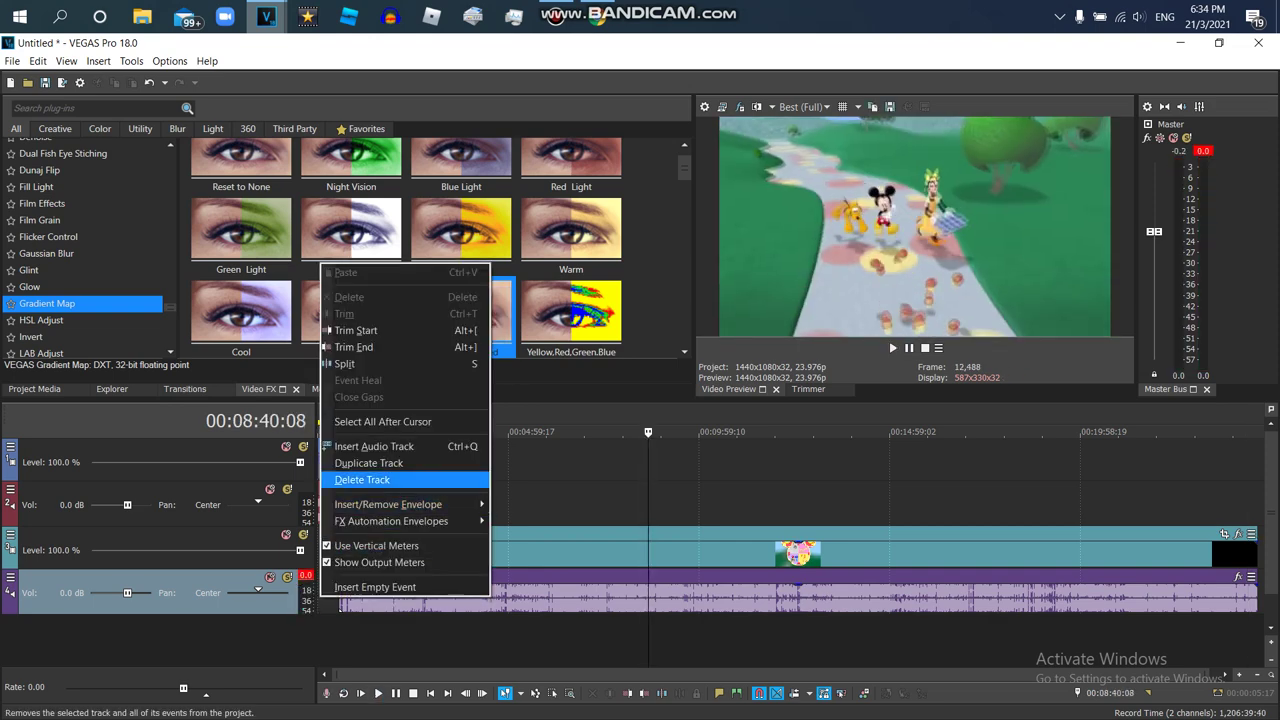
left_click(362, 480)
- Park the playhead on the colourful balloon room scene in Mickey's Happy Mousekeday at 00:03:14:01
left_click(402, 622)
left_click(431, 622)
left_click(439, 622)
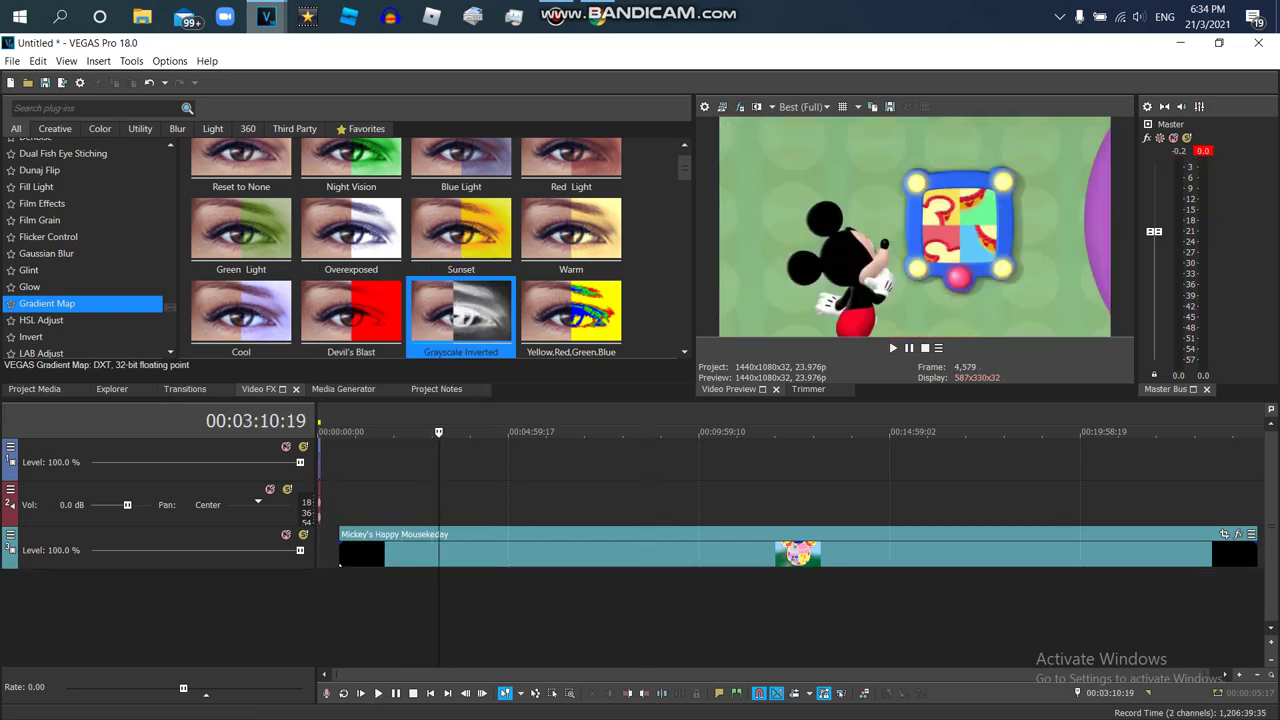
left_click(444, 622)
left_click(440, 622)
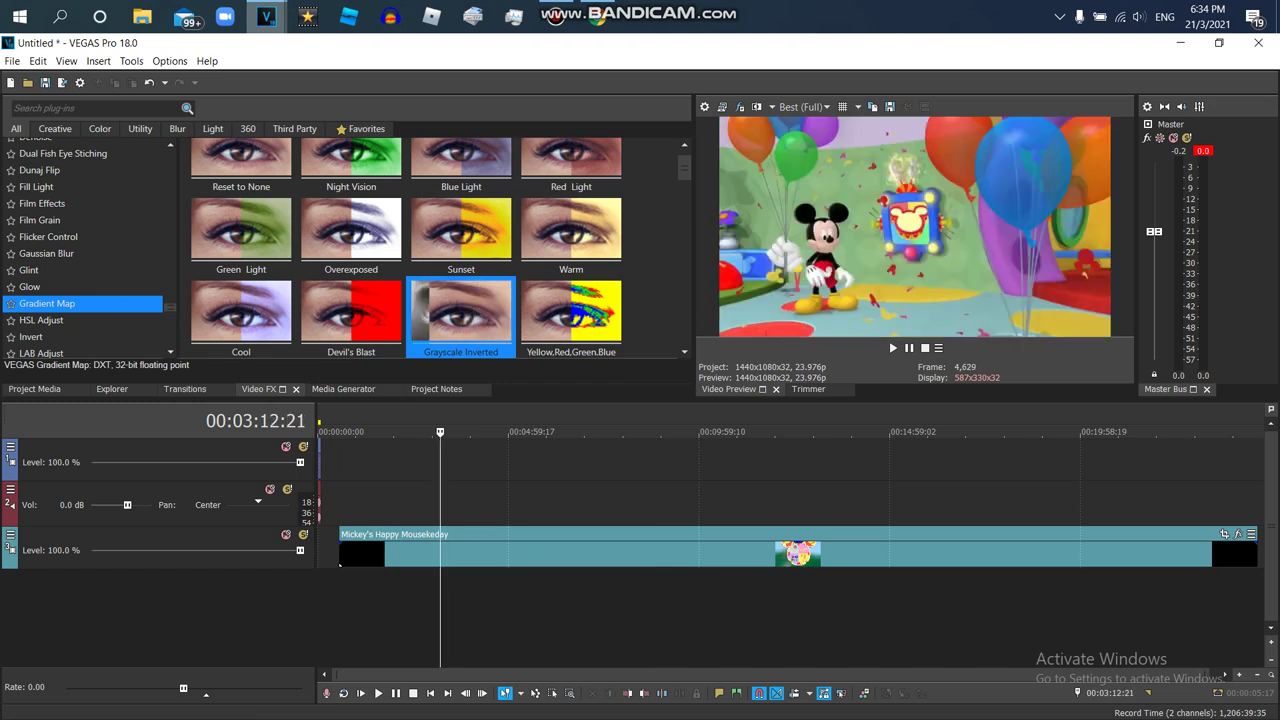
left_click(437, 622)
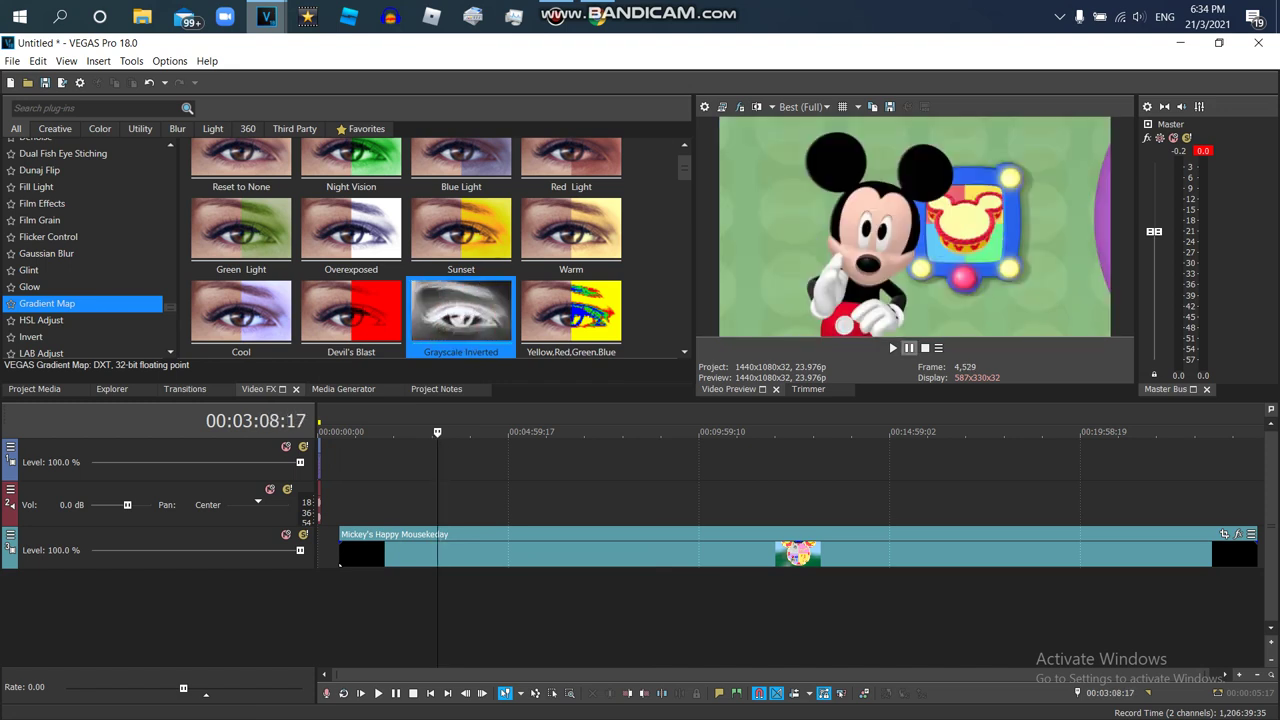
key("space")
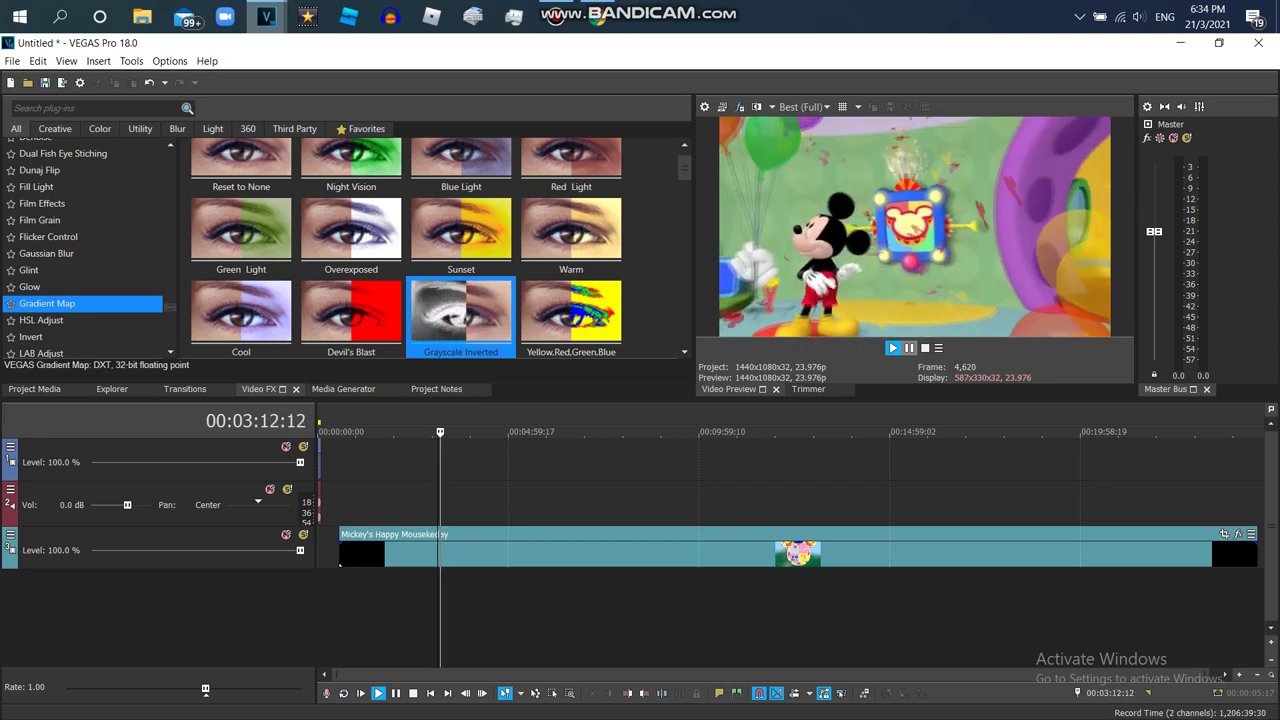
key("space")
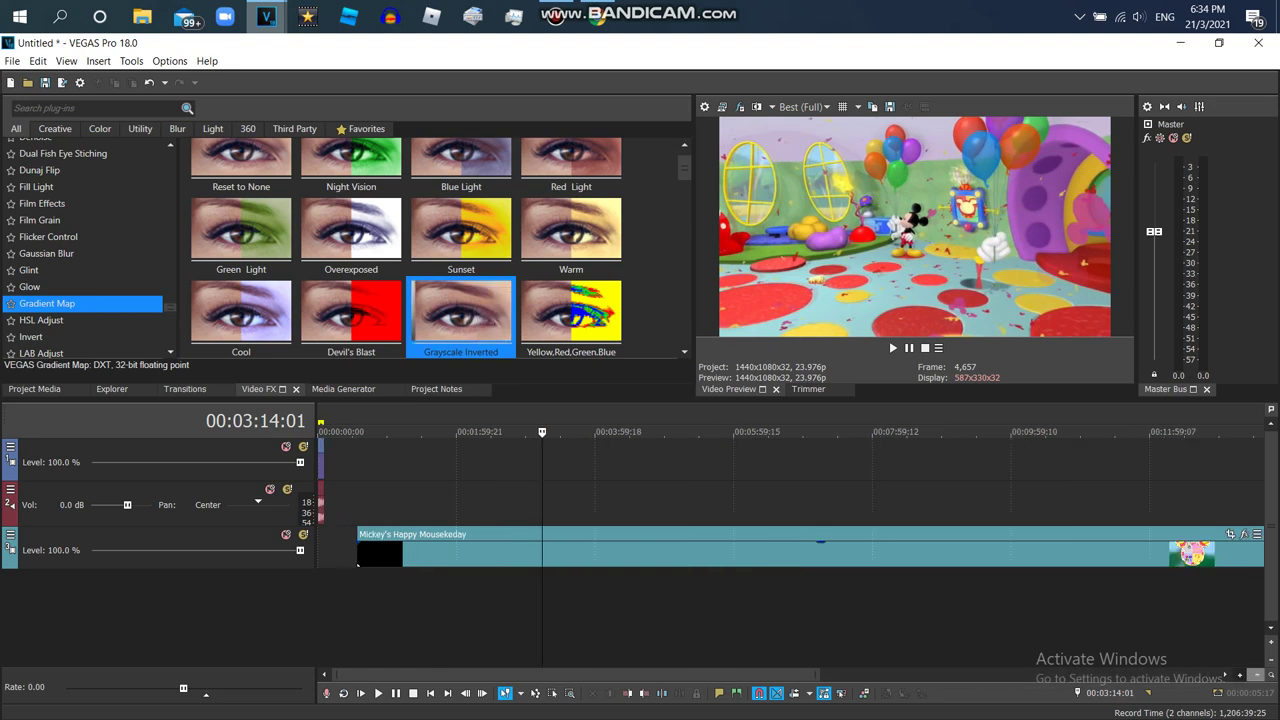
- Open the video event effects of the Klasky Csupo Robot Logo clip and dismiss the Plug-In Chooser
left_click(1239, 675)
left_click(1239, 675)
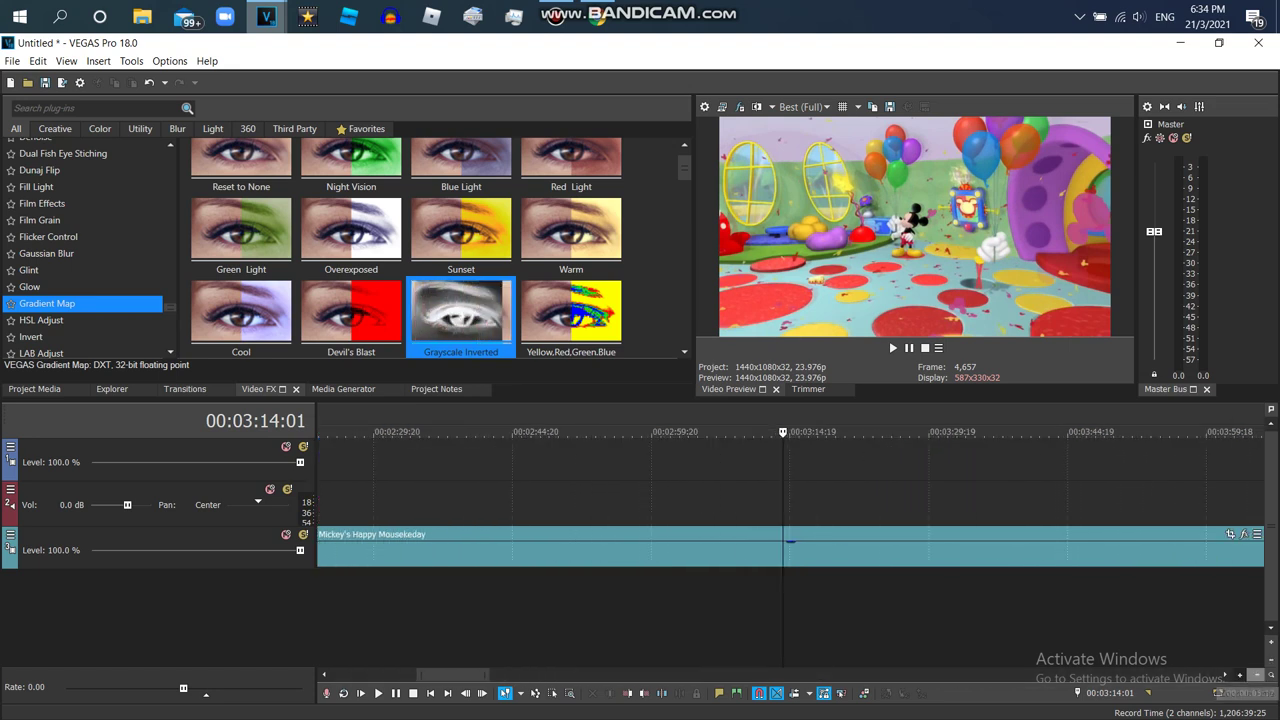
left_click(1239, 675)
left_click_drag(453, 675, 350, 675)
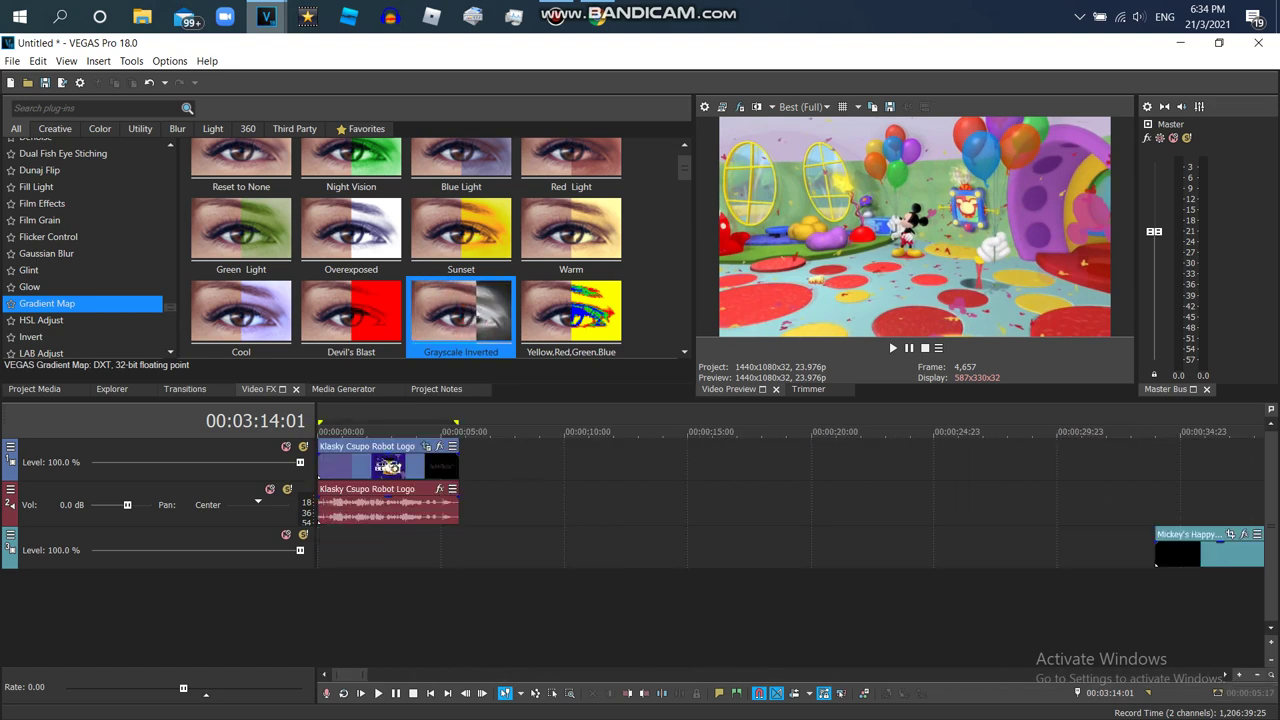
left_click(438, 446)
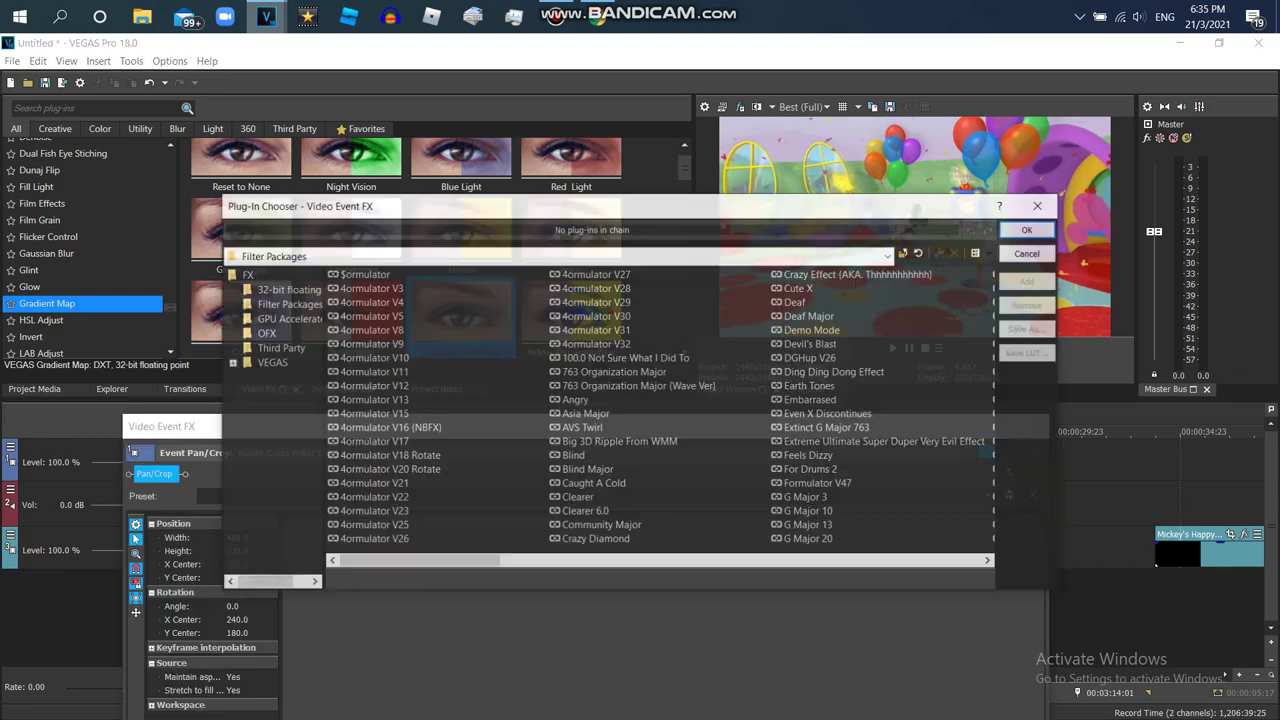
left_click(1040, 205)
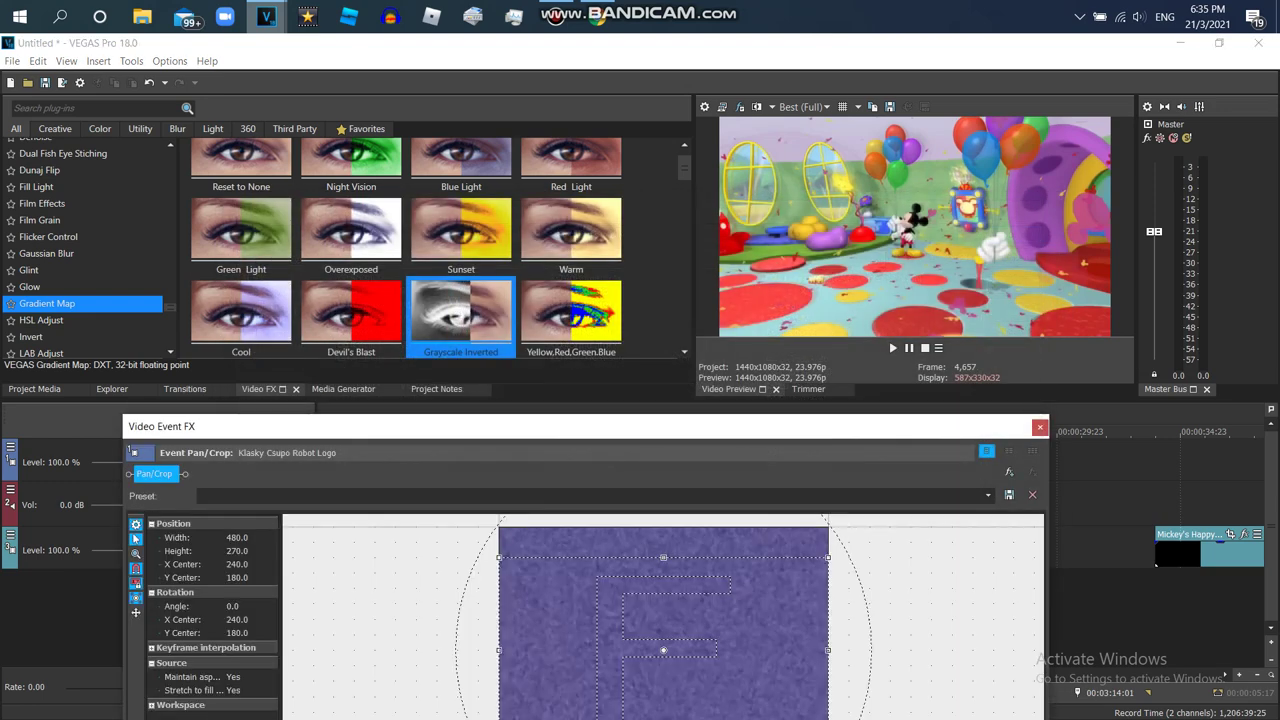
left_click_drag(350, 427, 493, 490)
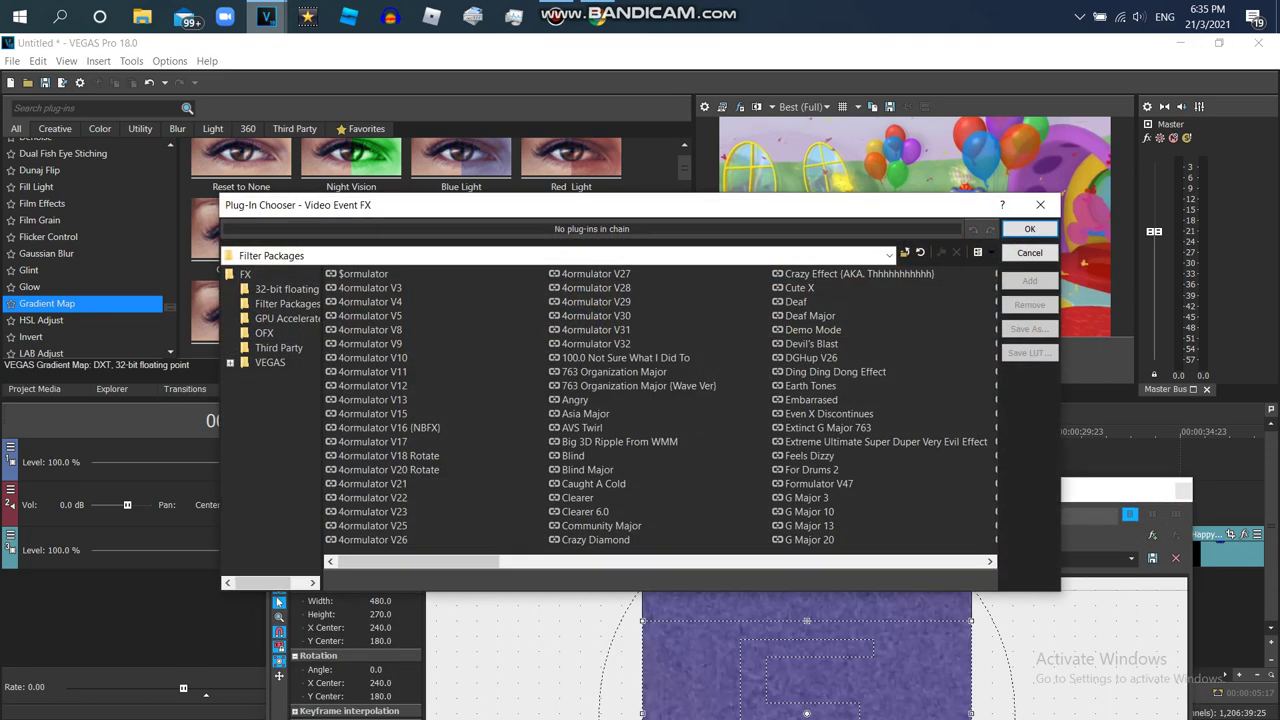
left_click(1040, 205)
- Add a Gradient Map effect with the Reset to None preset to the logo event and spread six colour points along its ramp
left_click_drag(684, 167, 684, 199)
scroll(460, 300, "down", 10)
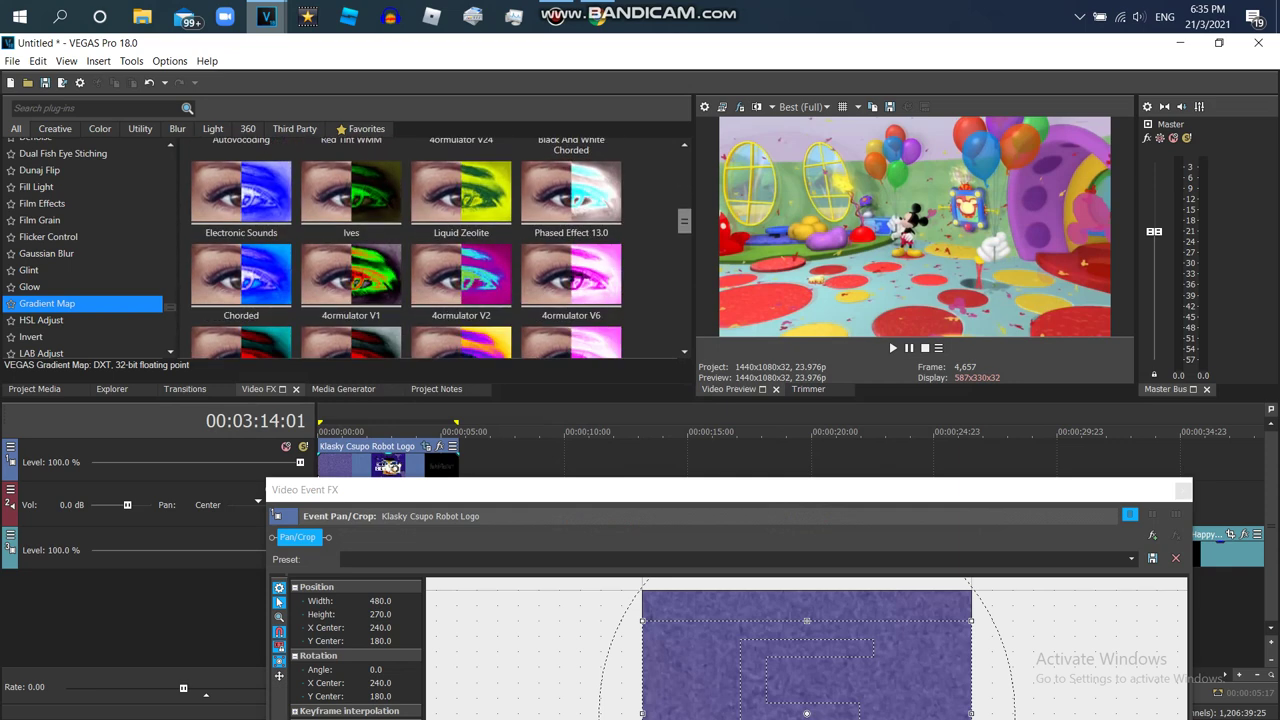
left_click_drag(241, 188, 470, 537)
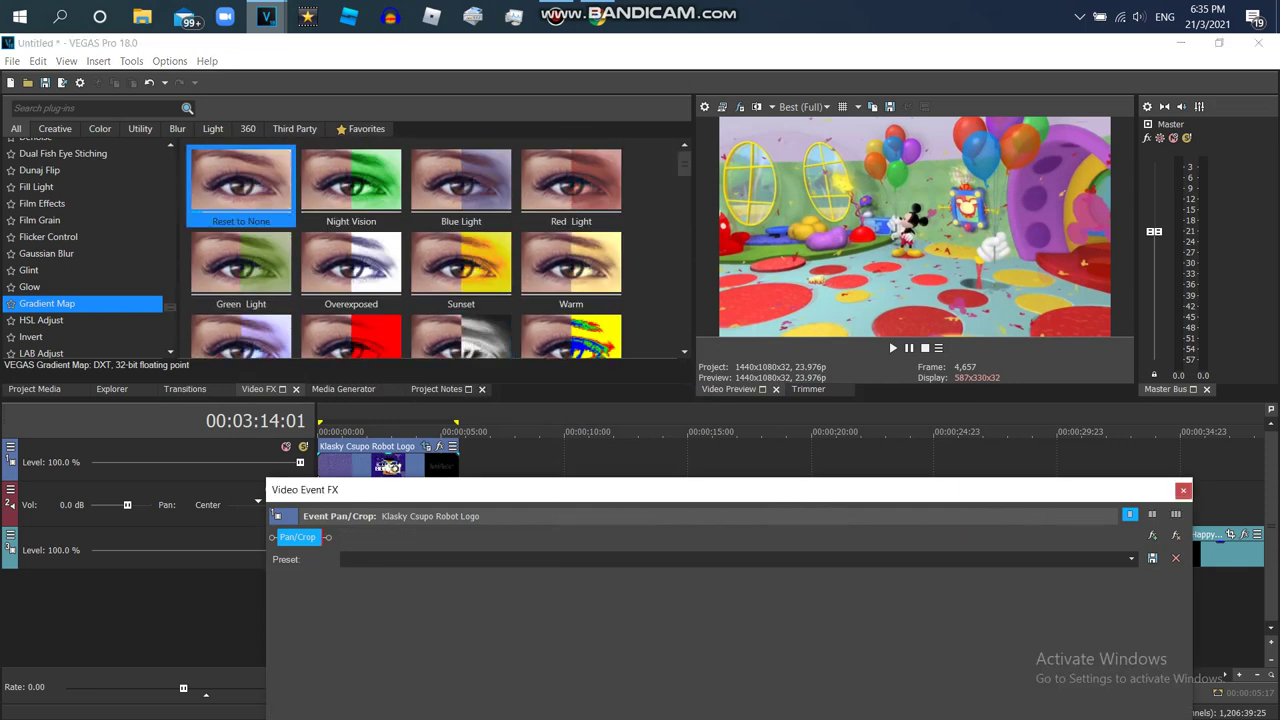
left_click_drag(480, 490, 459, 411)
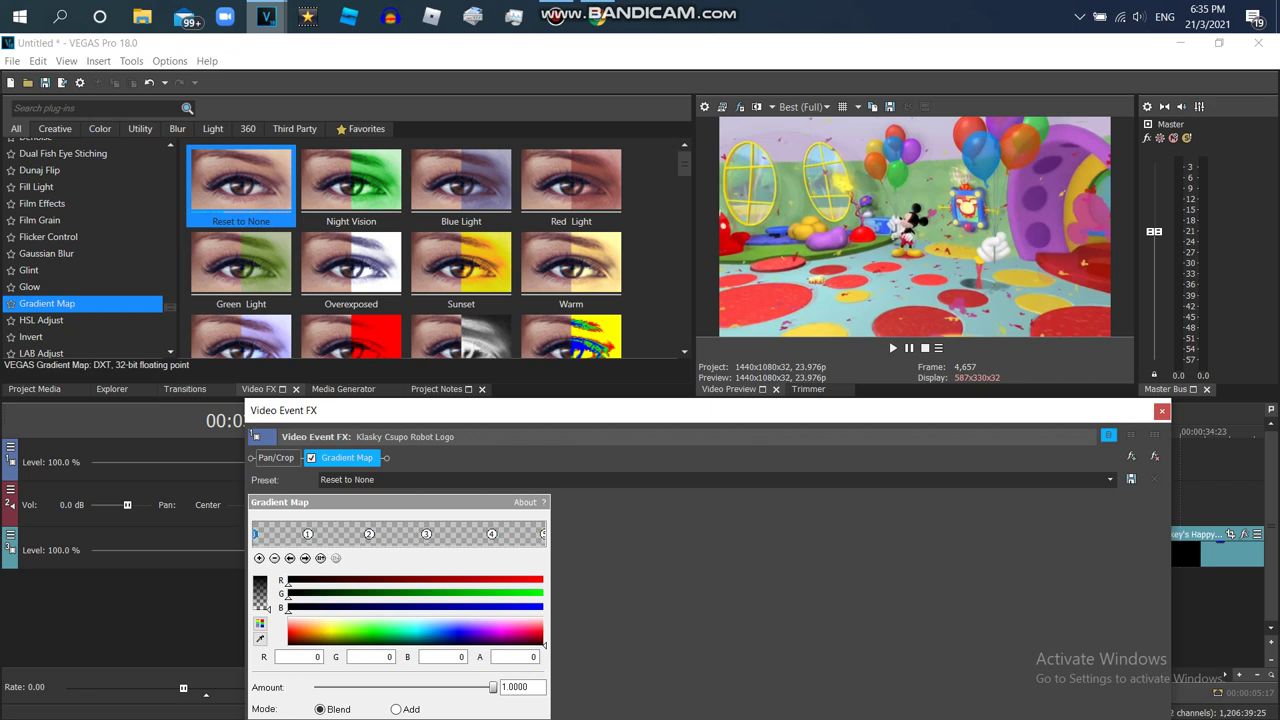
- Colour the gradient's start point yellow with RGB 202, 174, 0 and alpha 255, and shift it slightly inward
key("super+a")
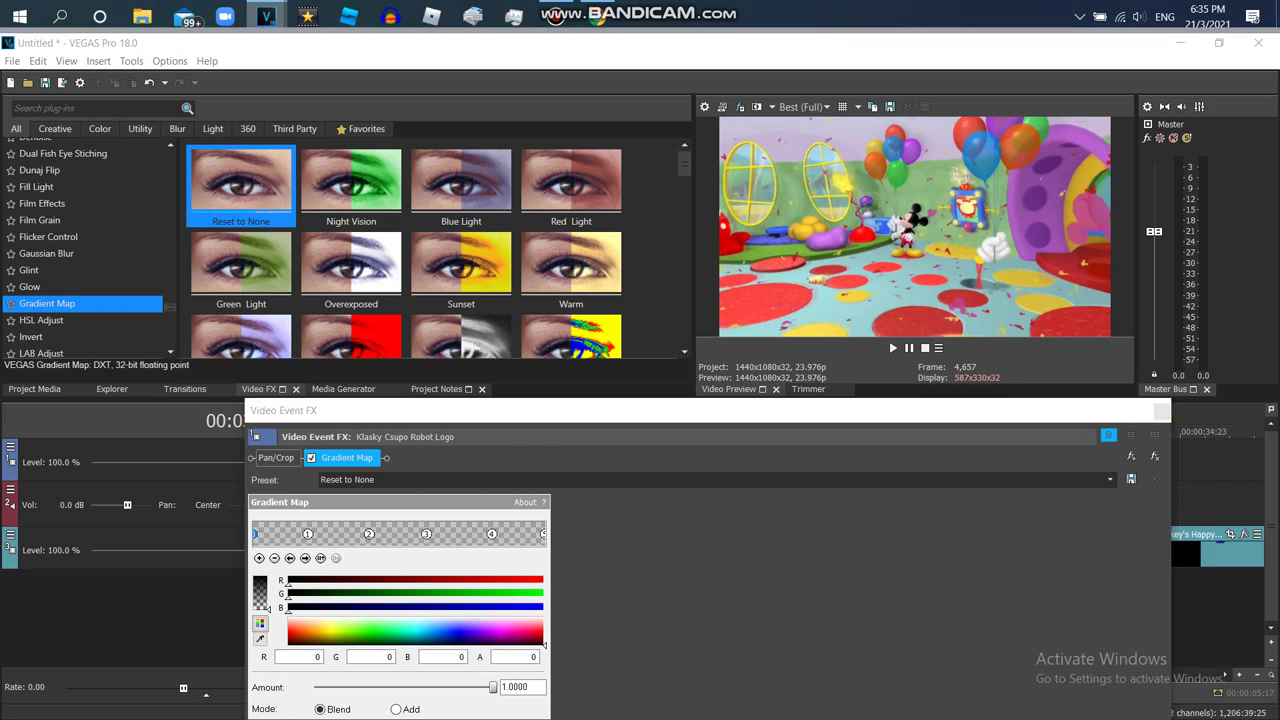
left_click(320, 628)
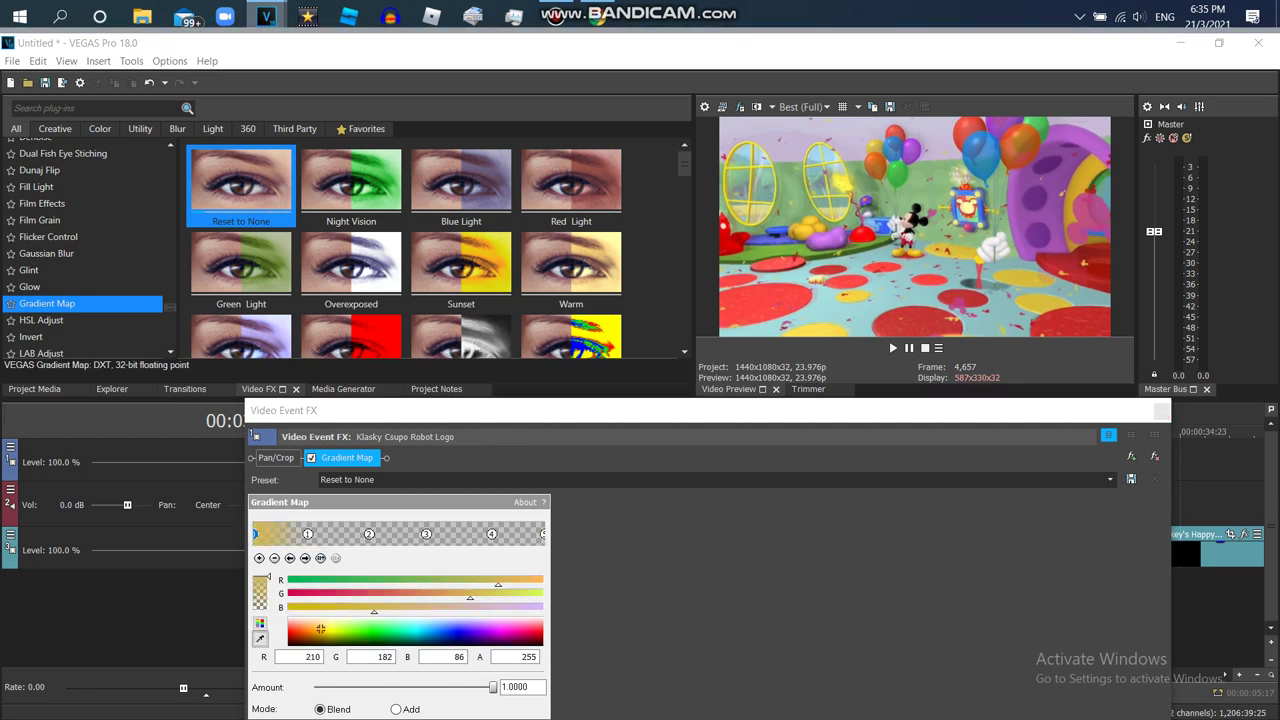
left_click(320, 628)
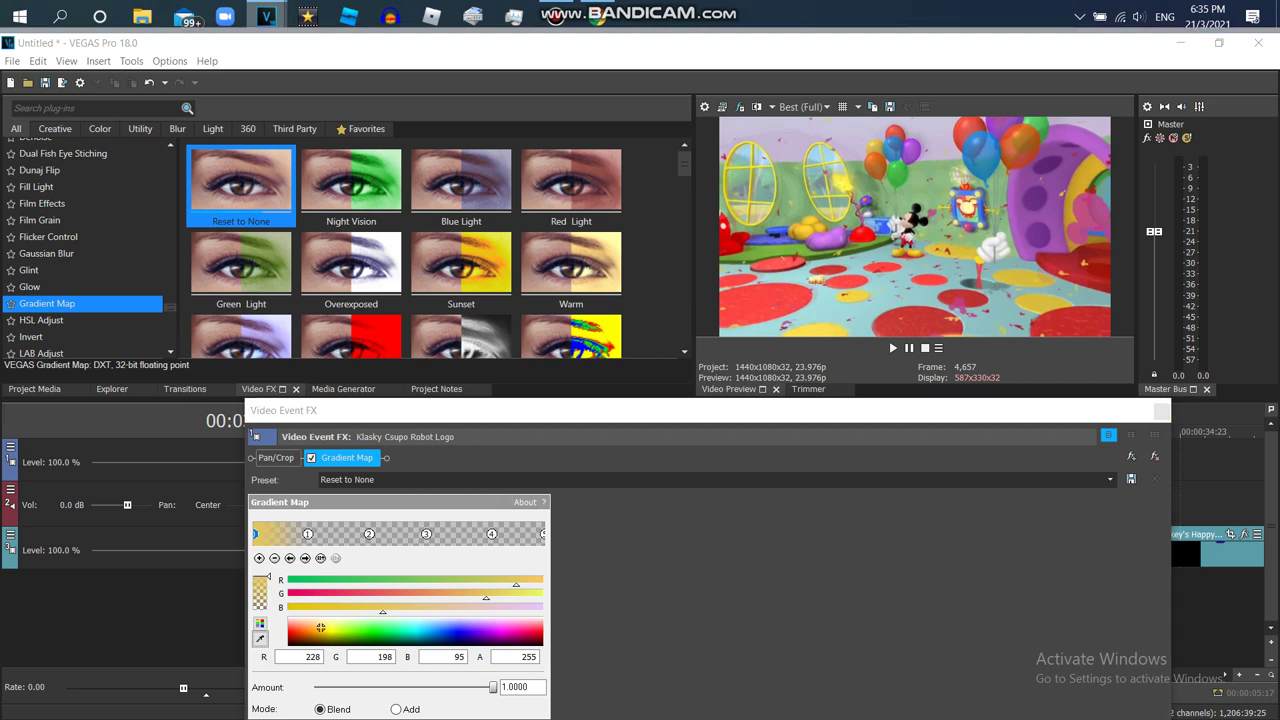
left_click(320, 628)
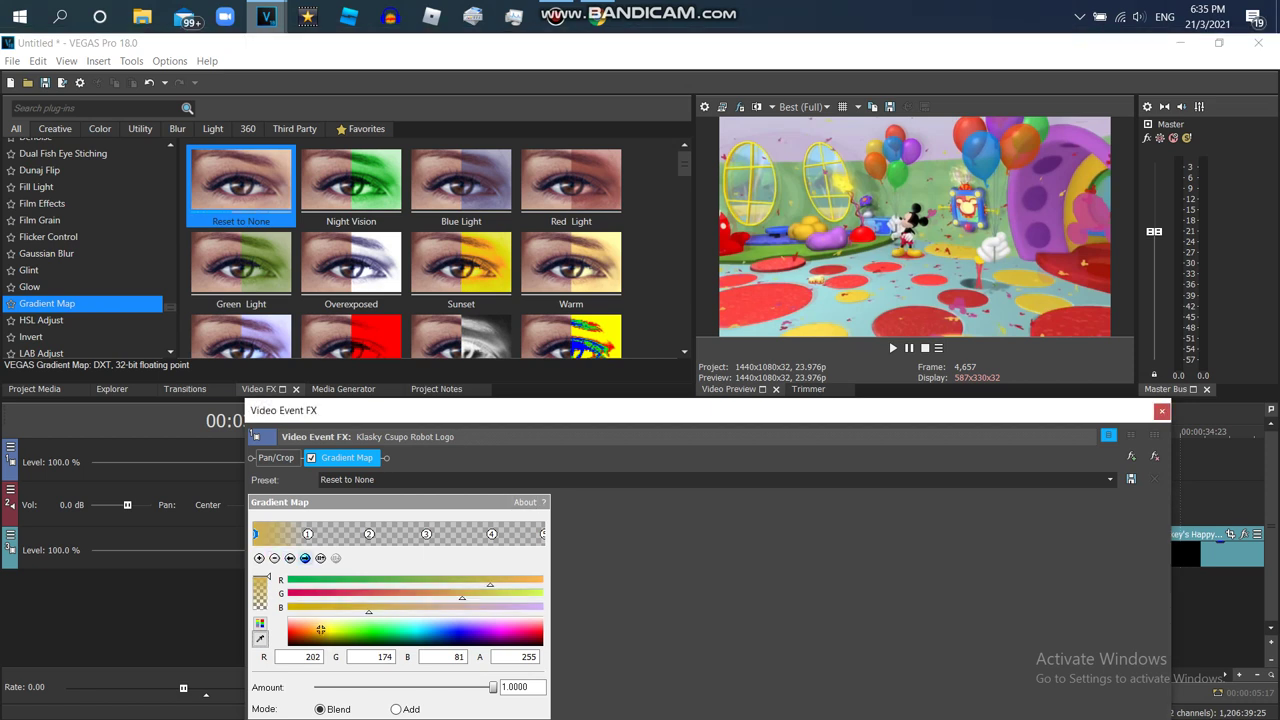
left_click_drag(255, 534, 258, 534)
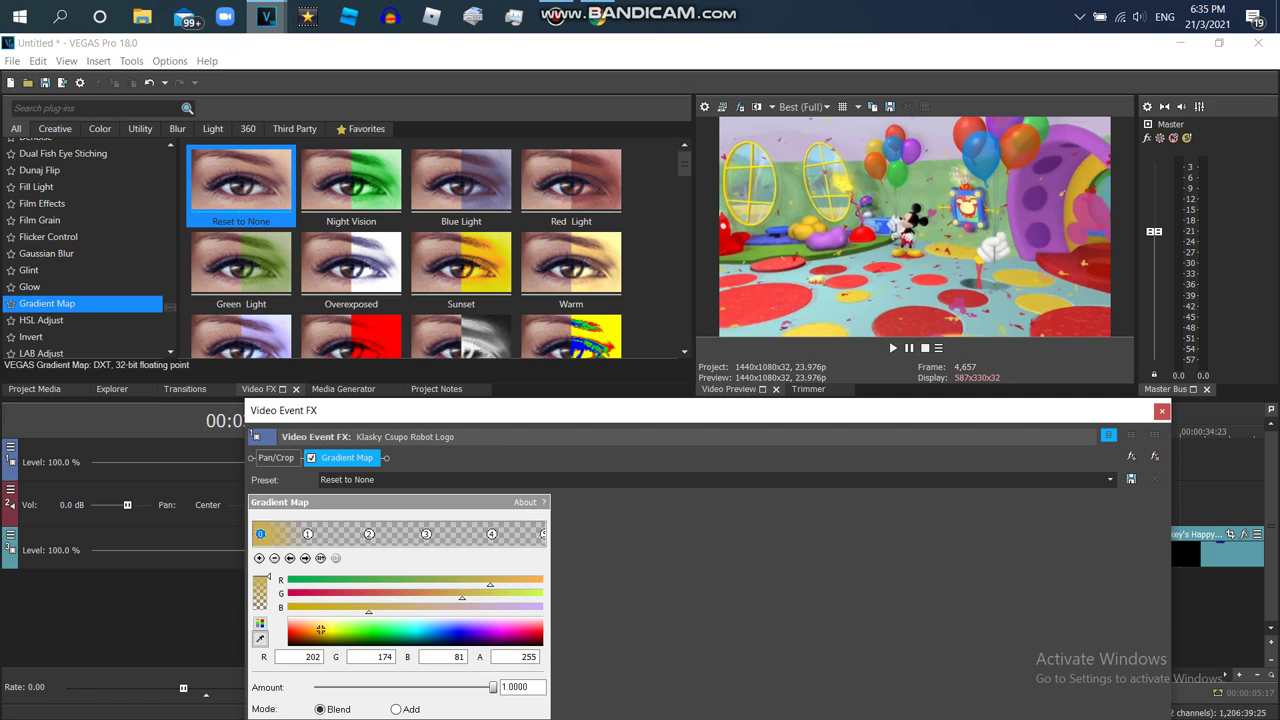
left_click(288, 608)
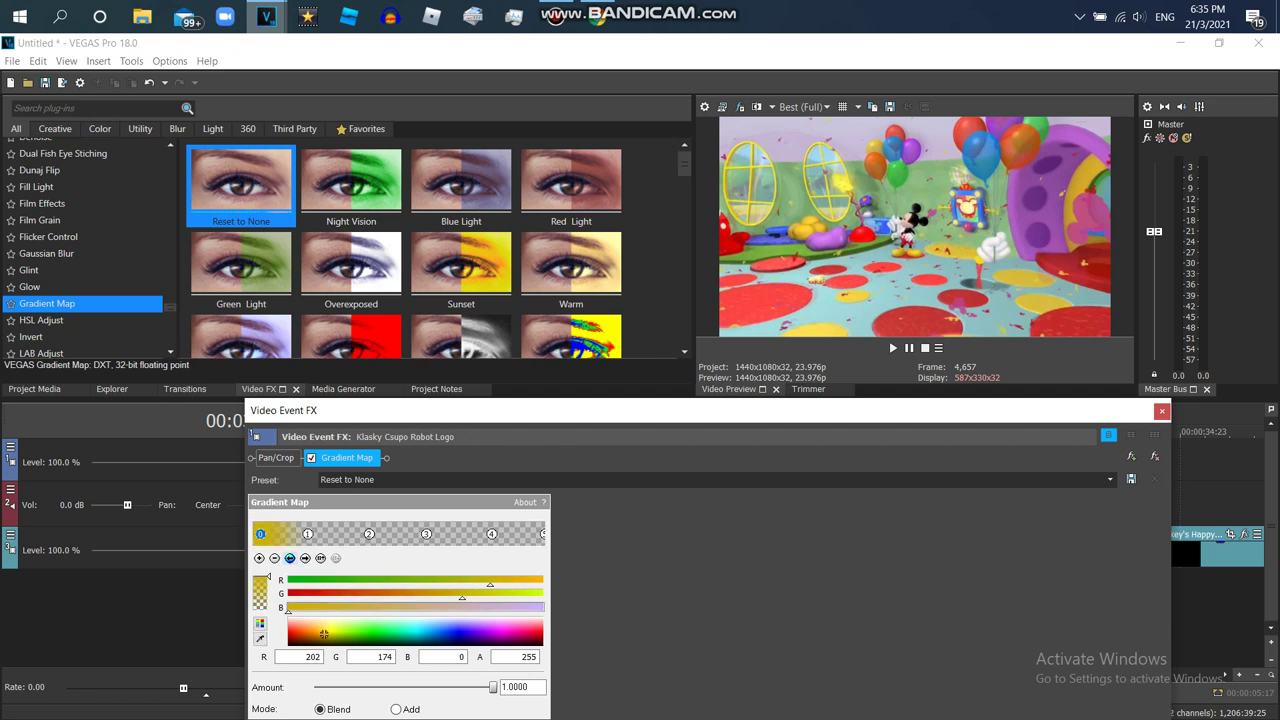
- Colour the gradient's end point green with RGB 70, 189, 74 and alpha 255
left_click(290, 559)
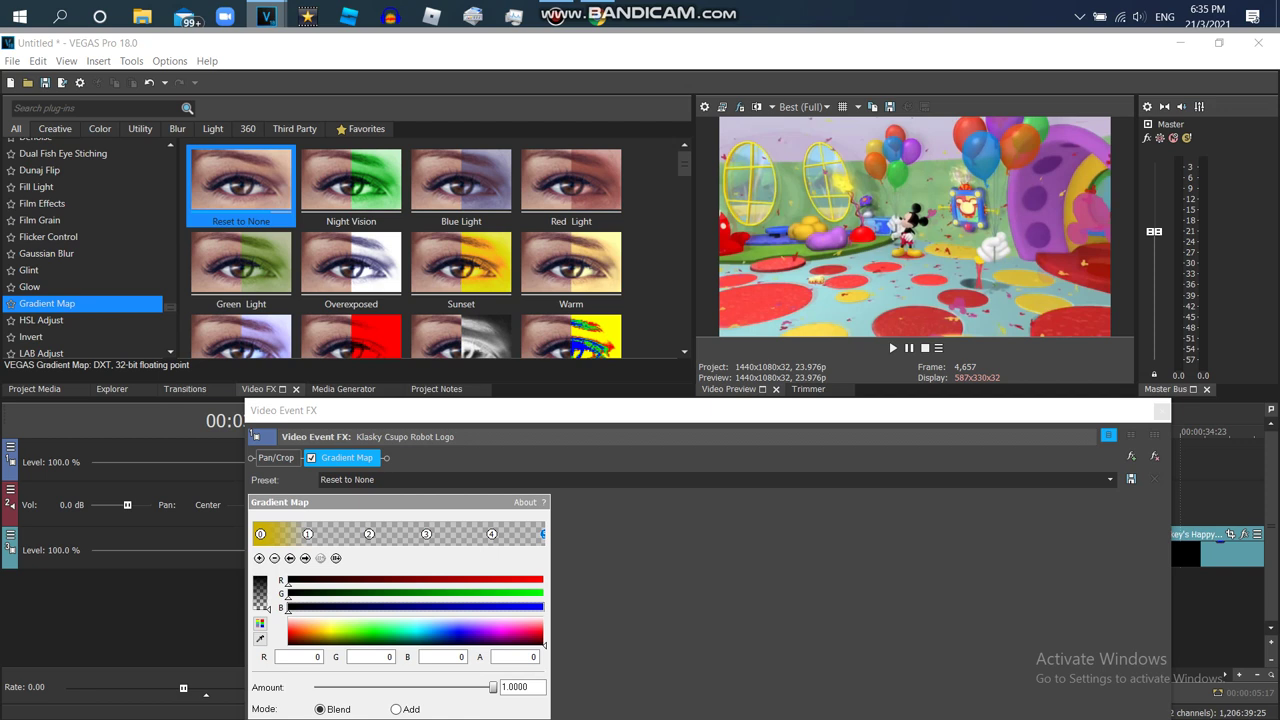
left_click(373, 631)
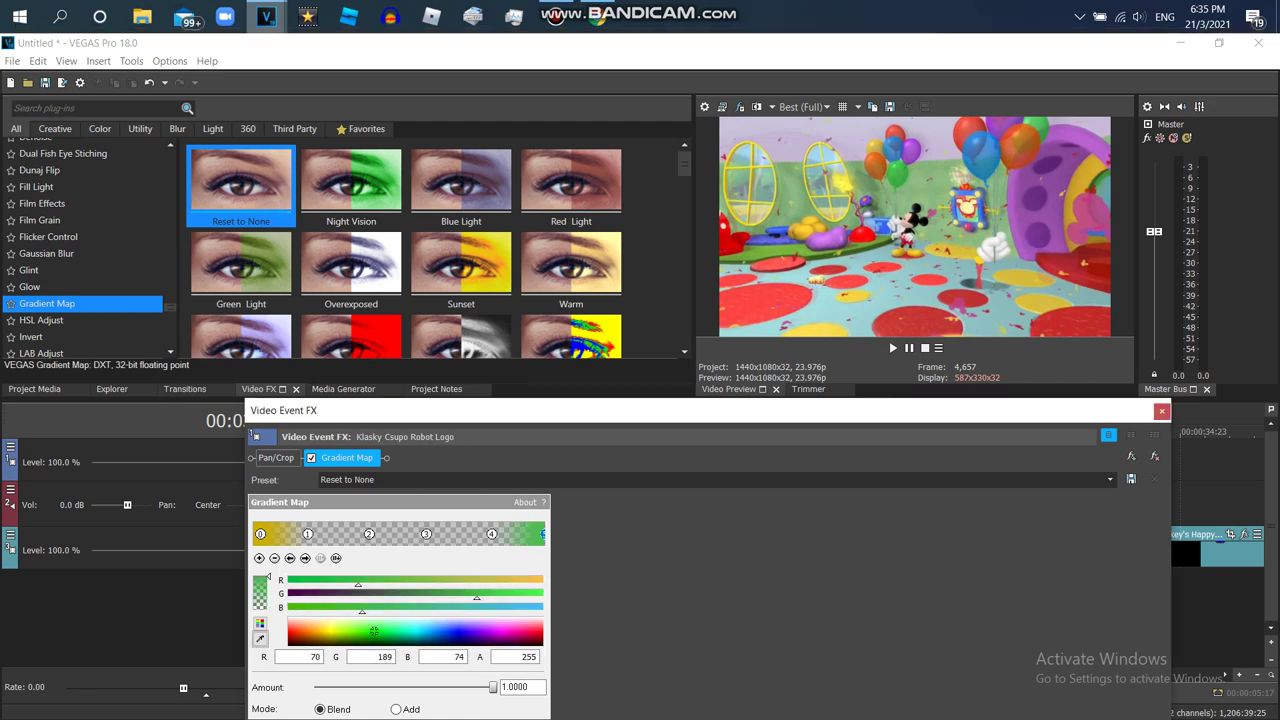
- Colour gradient point 1 brown with RGB 175, 110, 45 and point 2 red with RGB 197, 83, 75, both with alpha 255
double_click(290, 558)
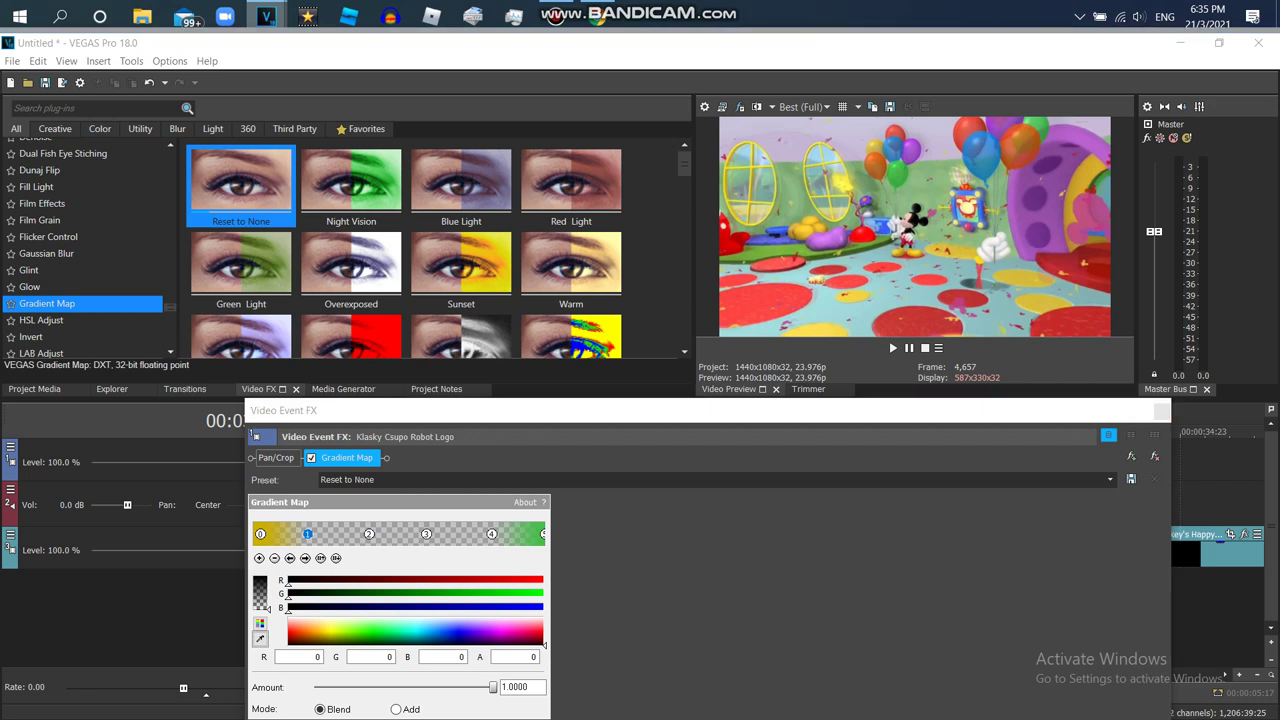
left_click(308, 633)
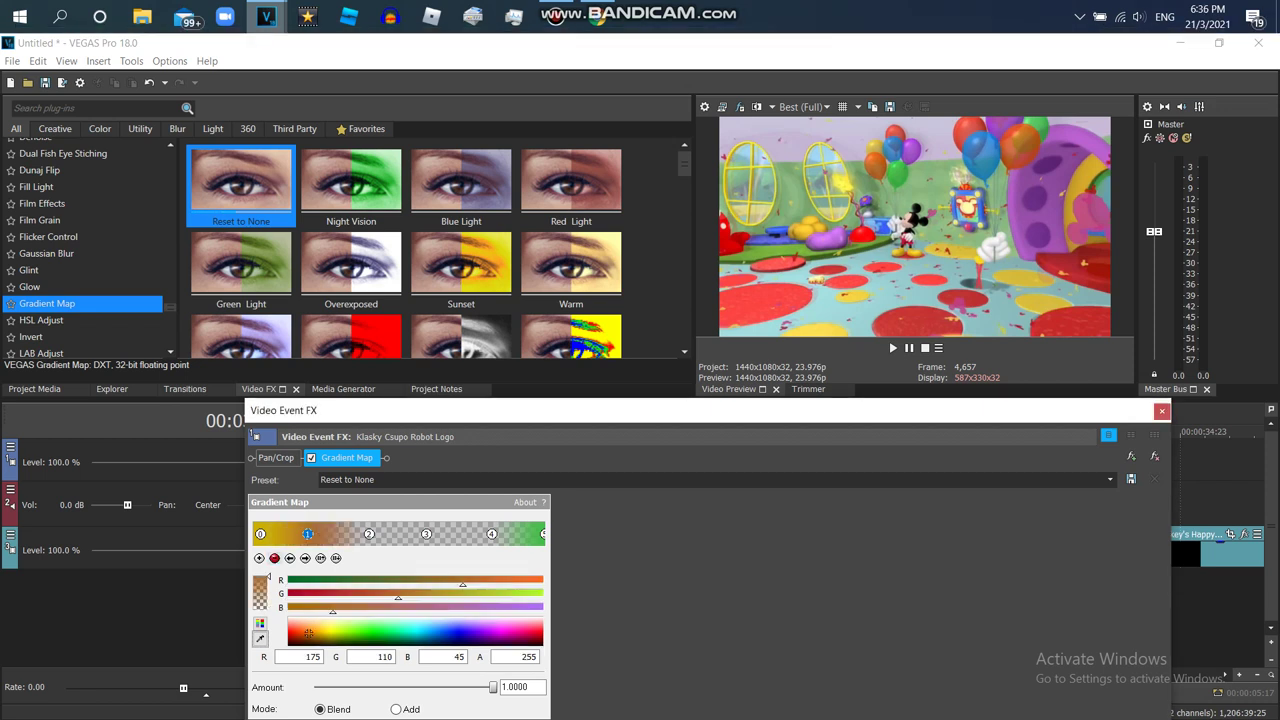
left_click(305, 557)
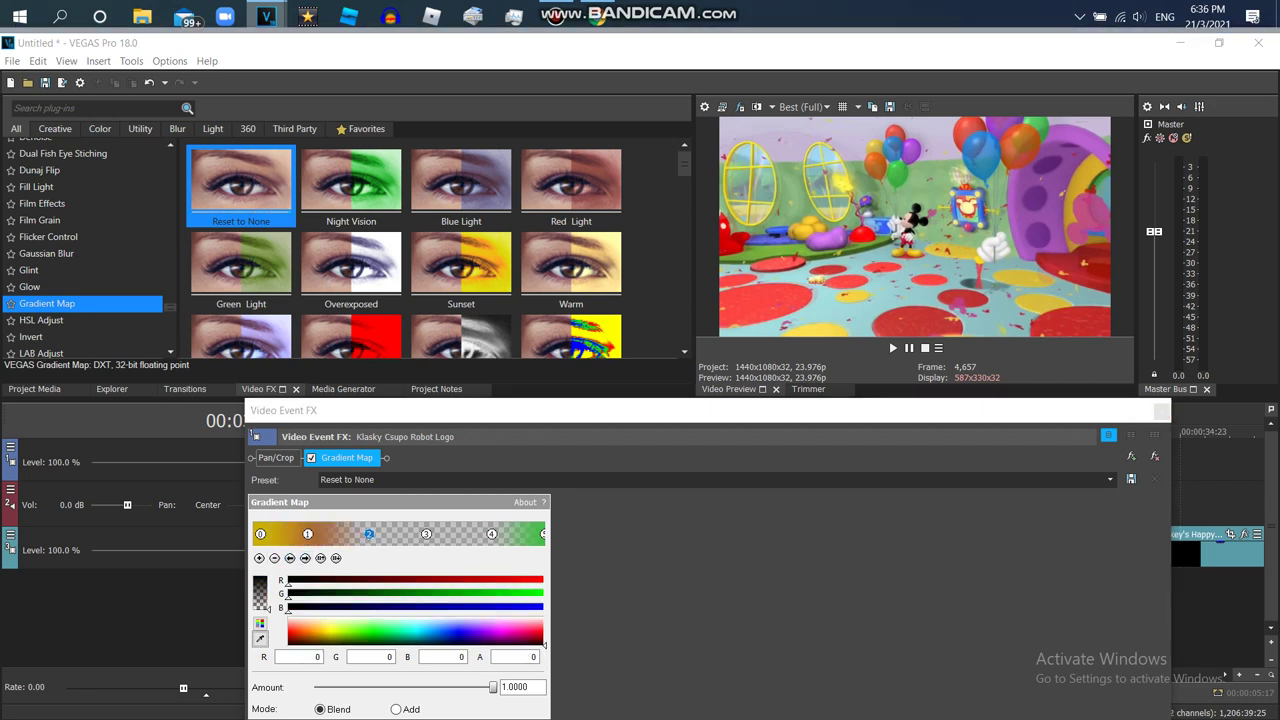
left_click(290, 628)
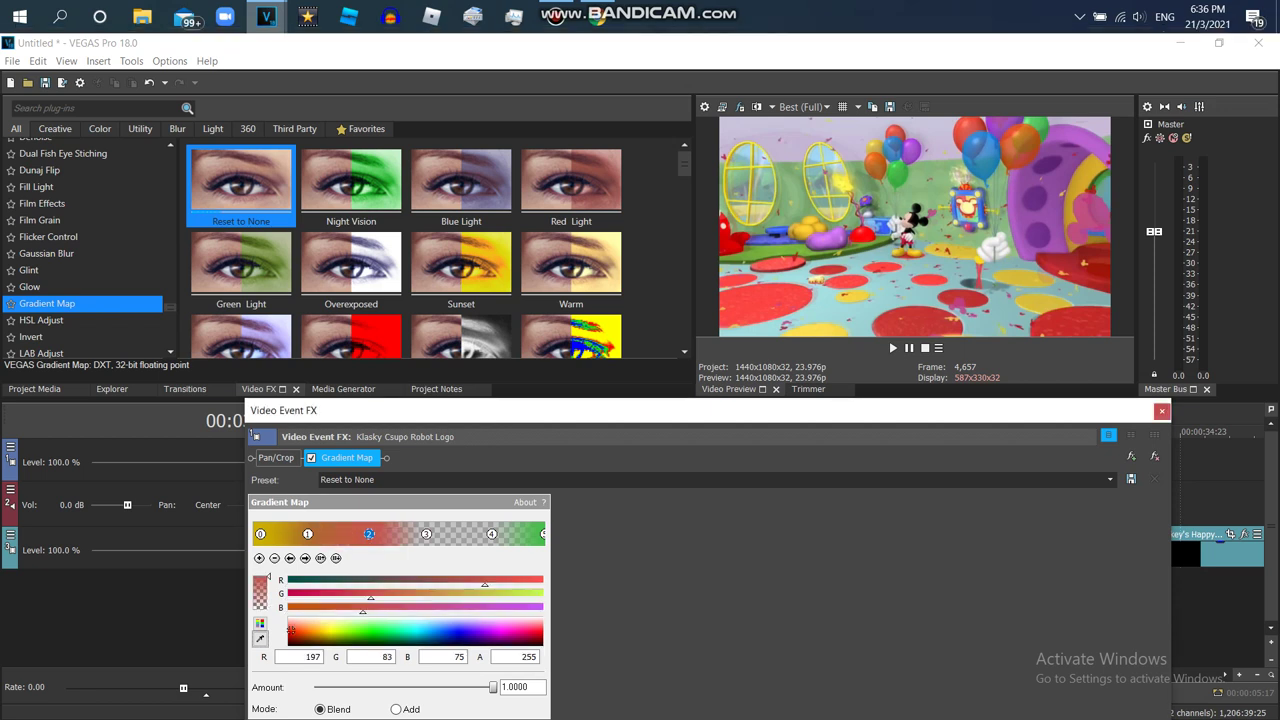
- Colour gradient point 3 blue and gradient point 4 purple
left_click(305, 558)
left_click(260, 639)
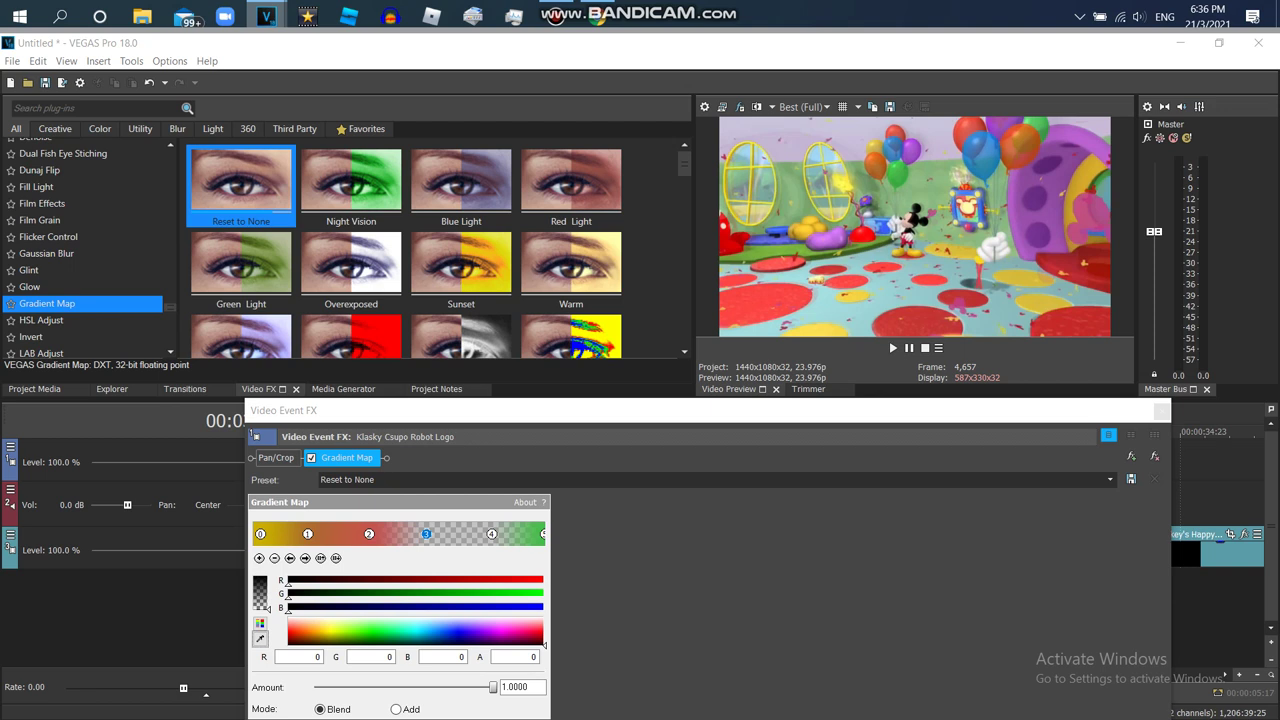
left_click(439, 631)
left_click(305, 557)
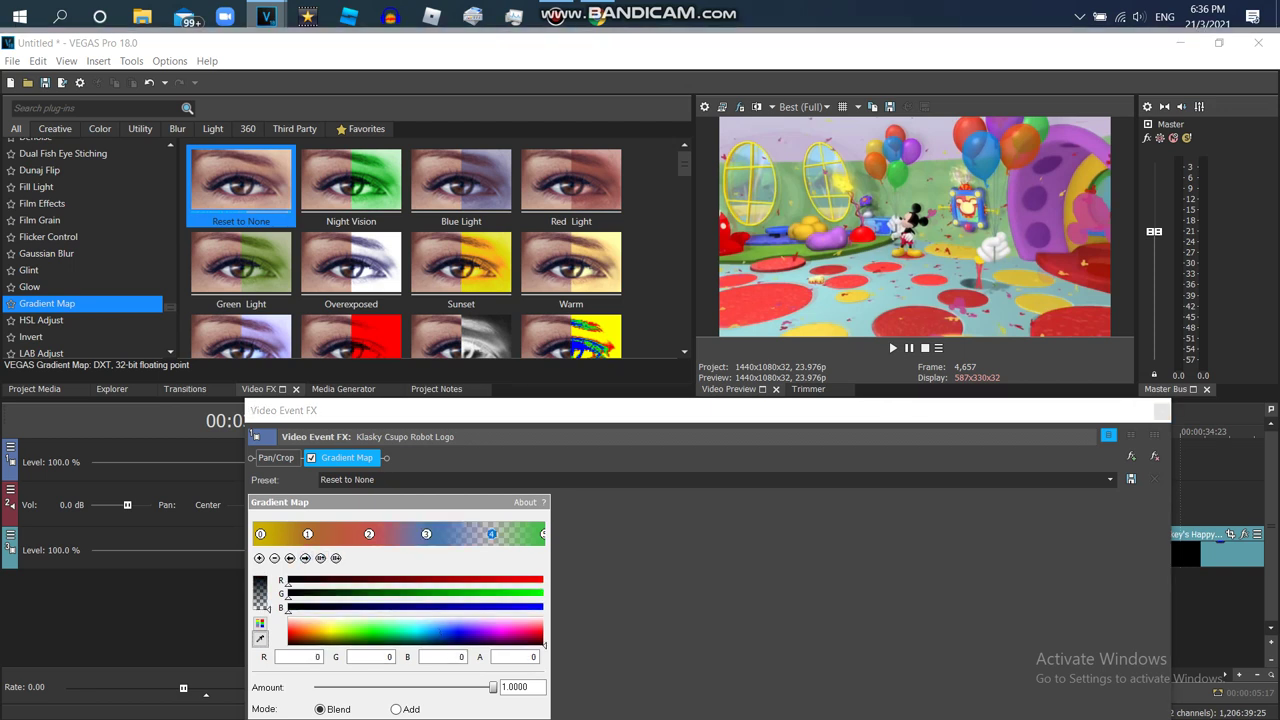
left_click(486, 629)
- Show the logo event at 00:00:02:14 in the preview and delete the Mickey reference event from the third track
left_click_drag(300, 410, 357, 521)
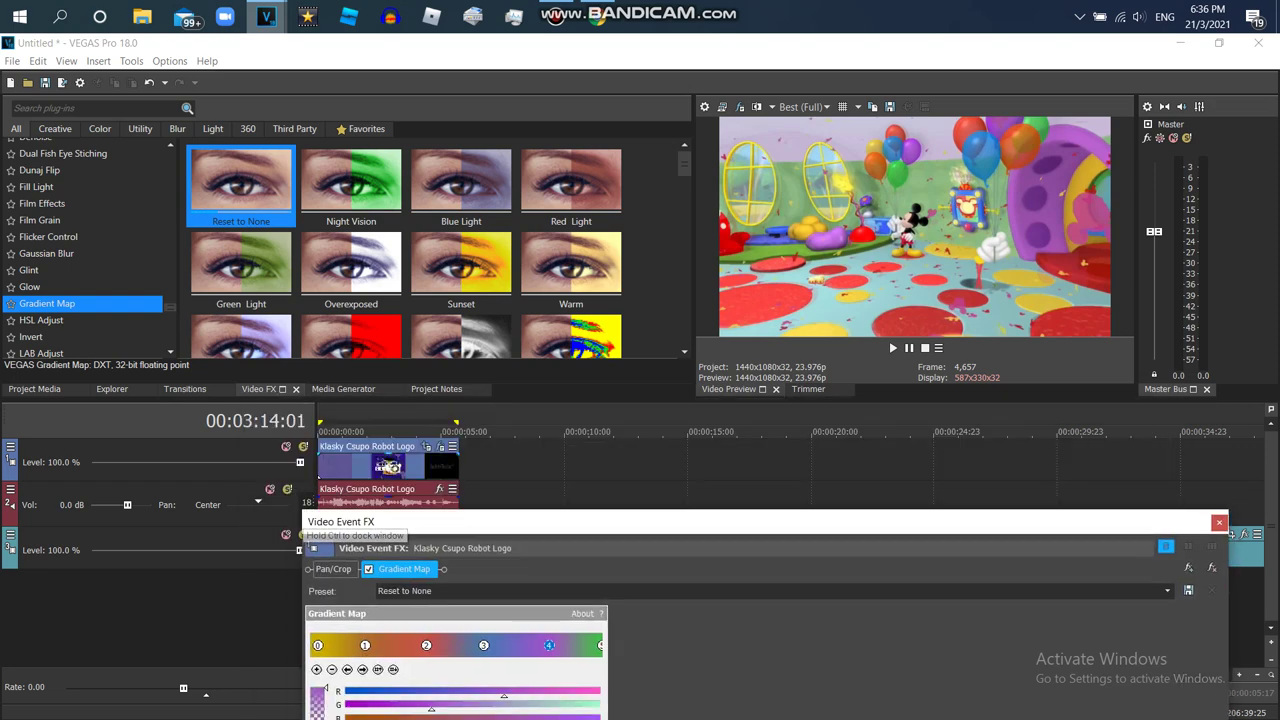
left_click(381, 466)
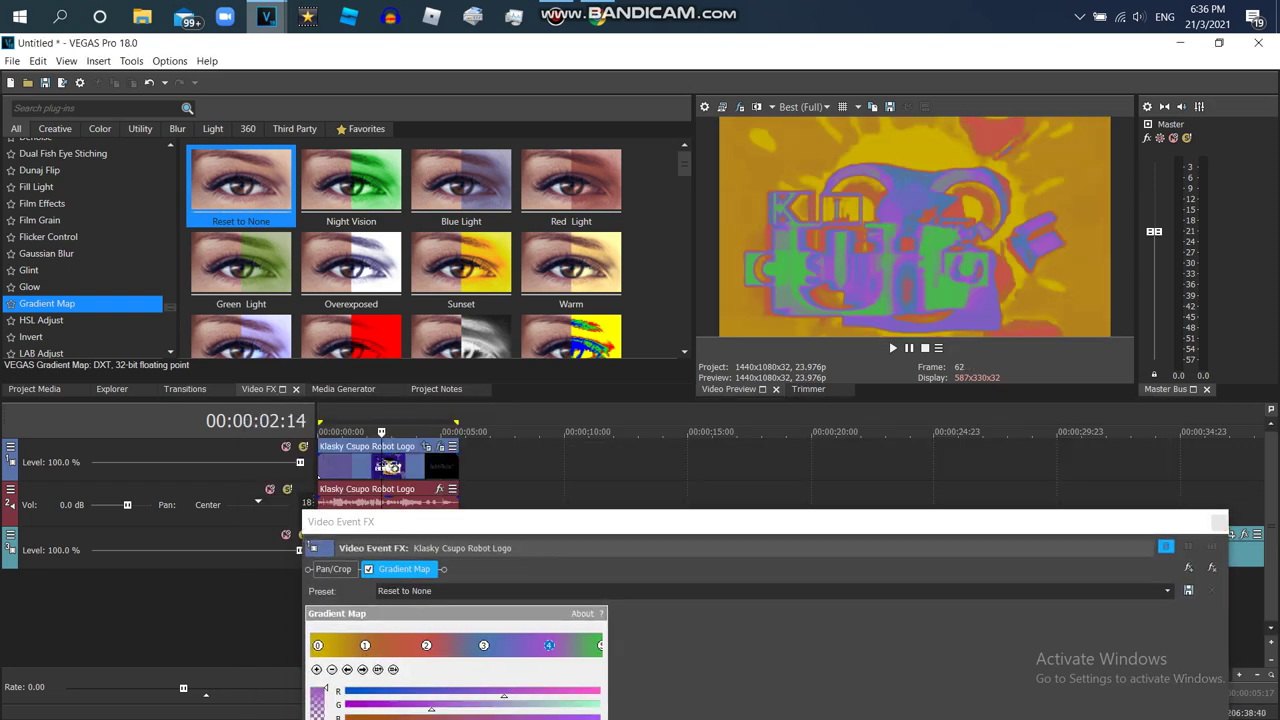
right_click(1244, 533)
left_click(1110, 311)
- Add the Mirror effect with the G Major 777 preset to the logo video event after its Gradient Map
left_click_drag(420, 522, 372, 416)
left_click_drag(170, 307, 170, 309)
key("Down")
key("Down")
key("Down")
key("Down")
key("Down")
key("Down")
key("Down")
key("Down")
key("Down")
key("Down")
key("Down")
key("Down")
key("Down")
key("Down")
key("Down")
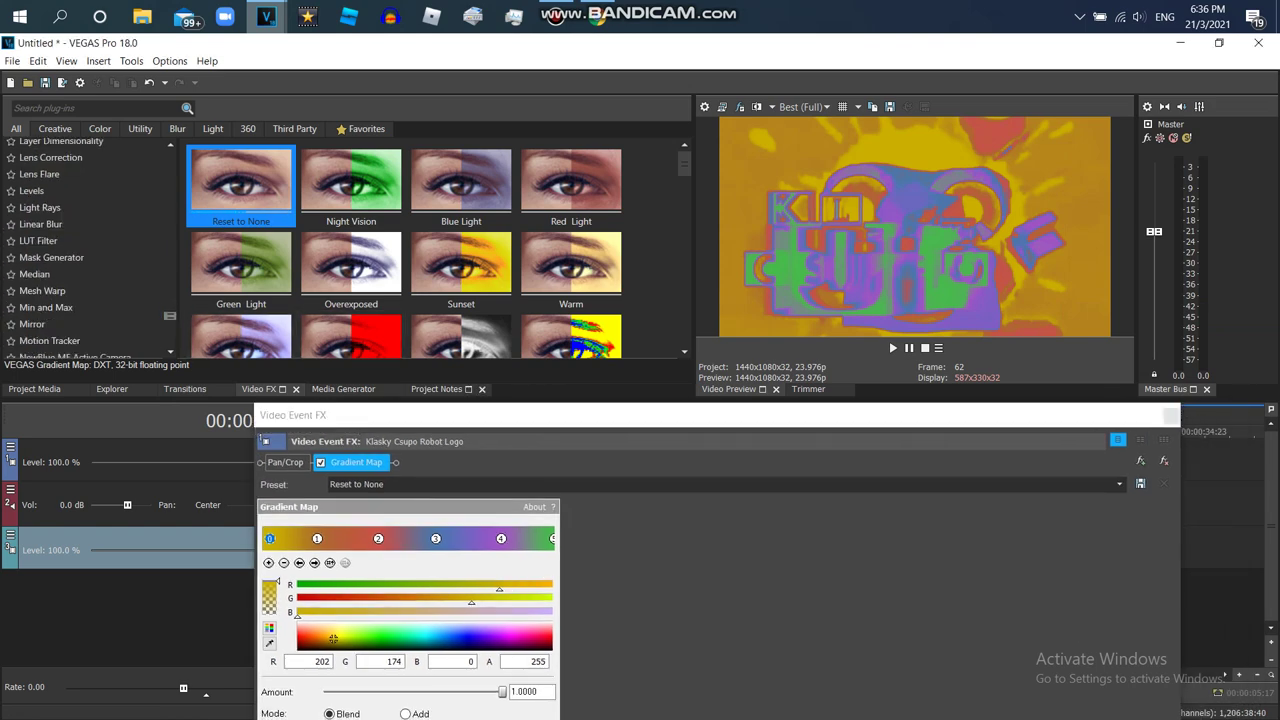
left_click_drag(684, 213, 684, 241)
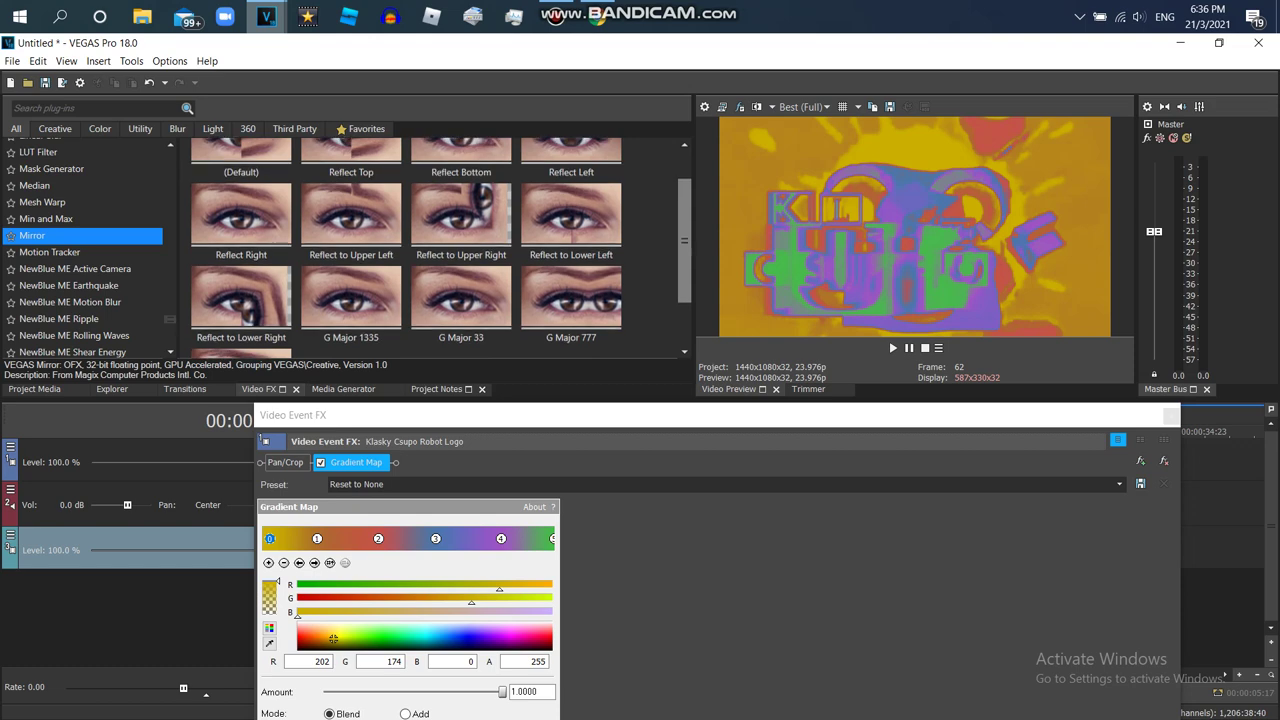
left_click_drag(571, 300, 460, 470)
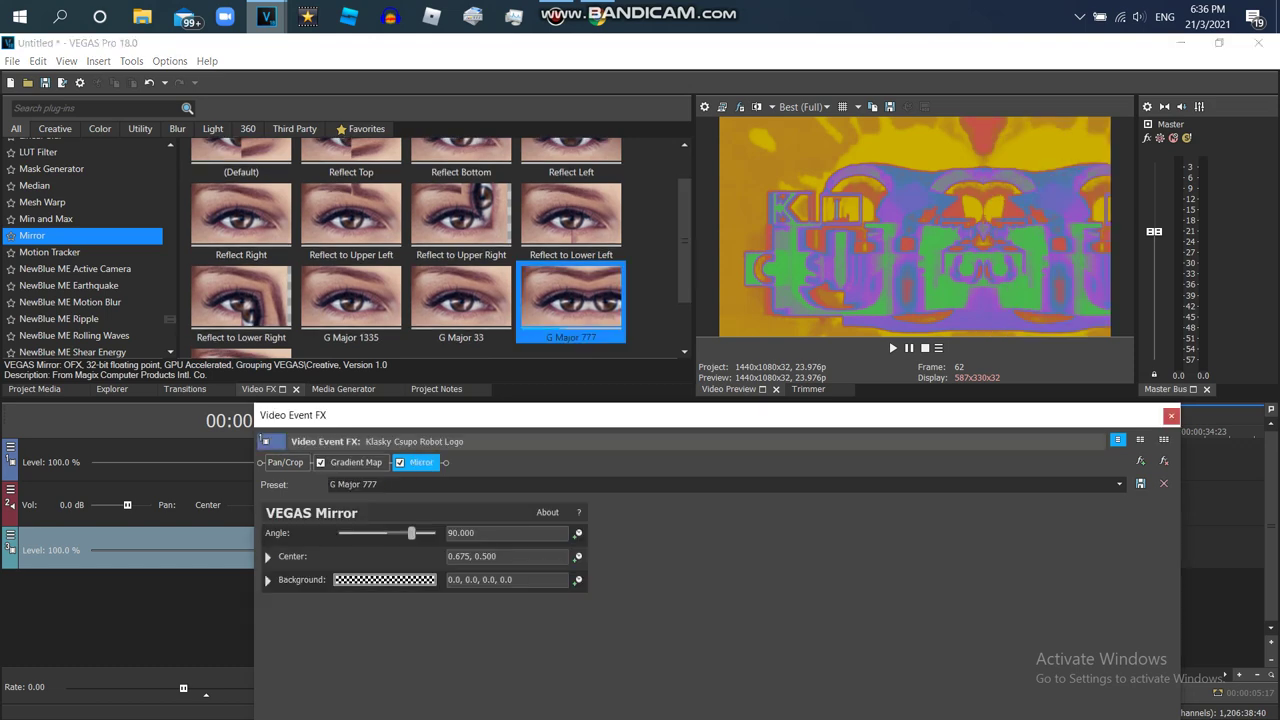
left_click(1171, 416)
- Delete the empty third track
right_click(450, 558)
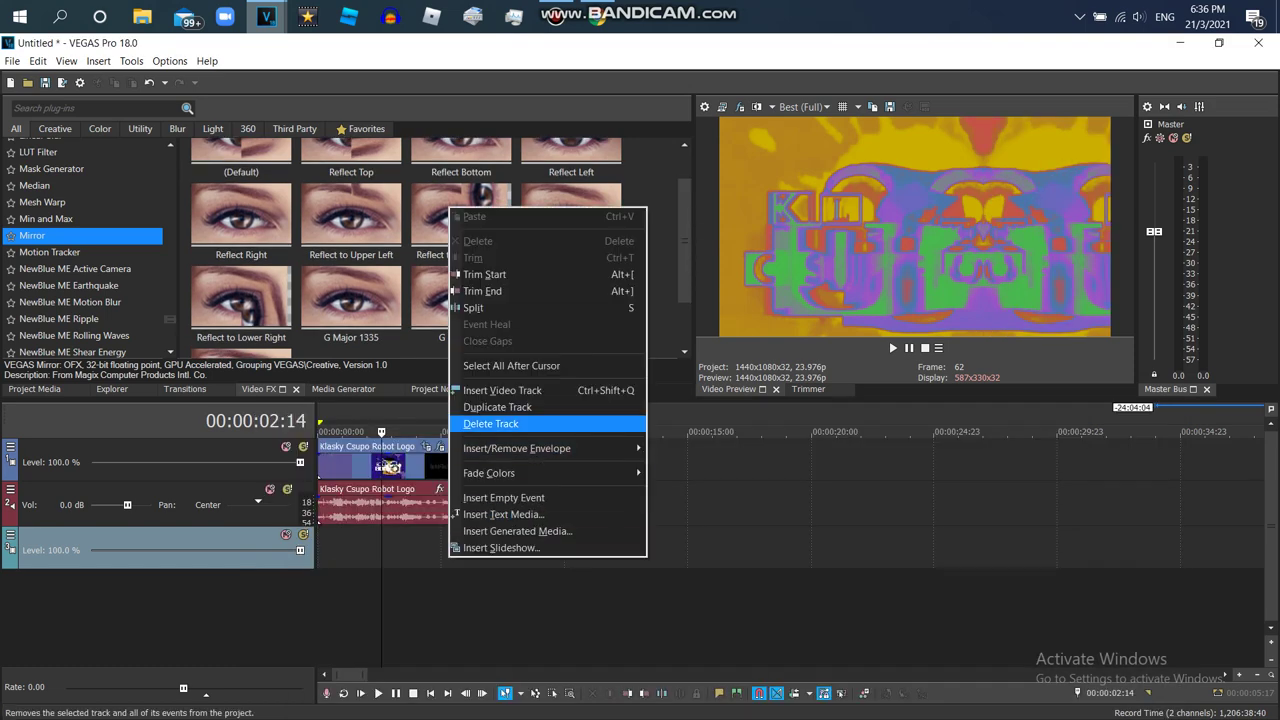
left_click(492, 423)
- Set the logo audio event's time stretch method to élastique with Pro stretch attributes and a pitch change of -12
right_click(403, 508)
left_click(445, 709)
left_click(687, 312)
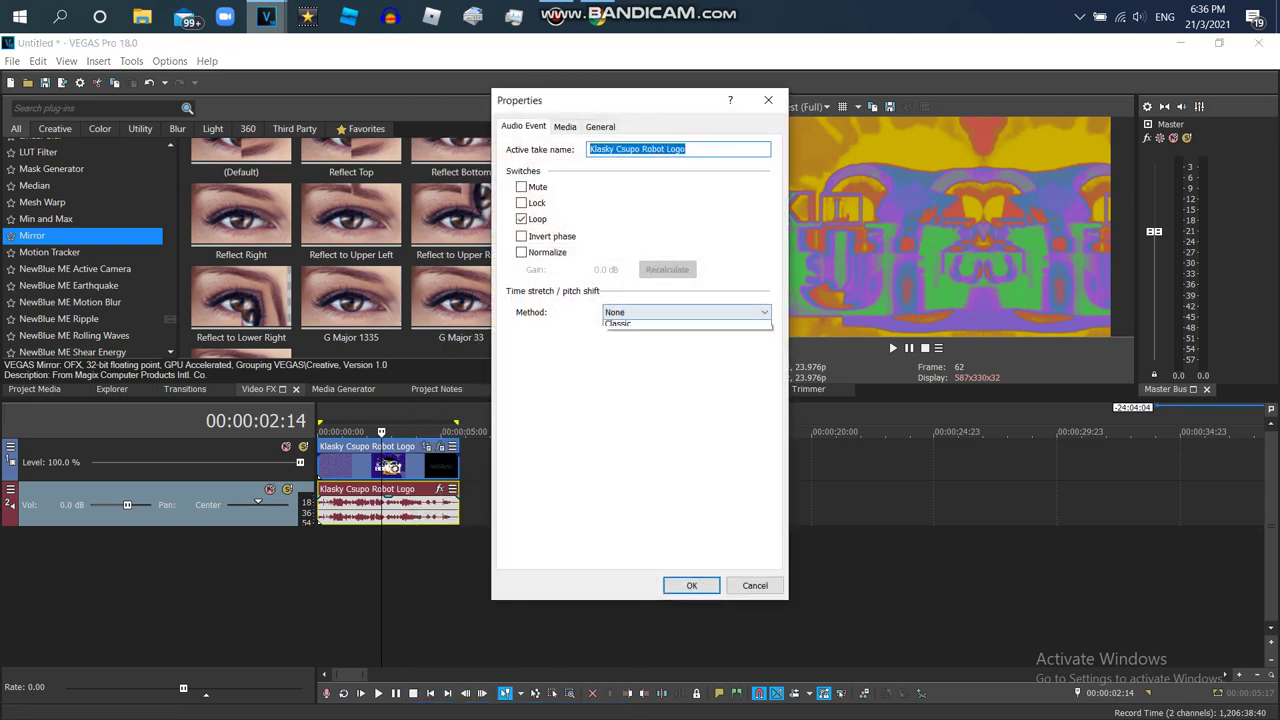
left_click(660, 337)
left_click(660, 336)
left_click(660, 348)
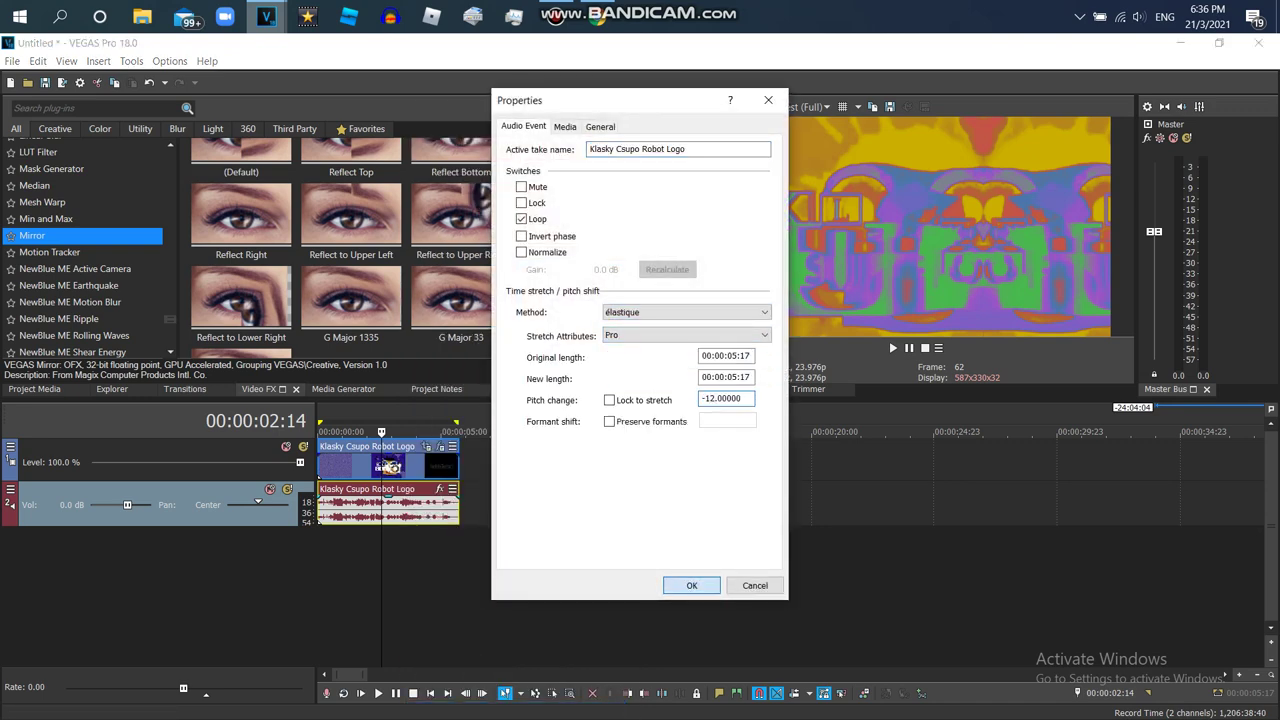
key("Return")
- Duplicate the logo's audio track with its pitched event
key("shift+F10")
key("Up")
key("Return")
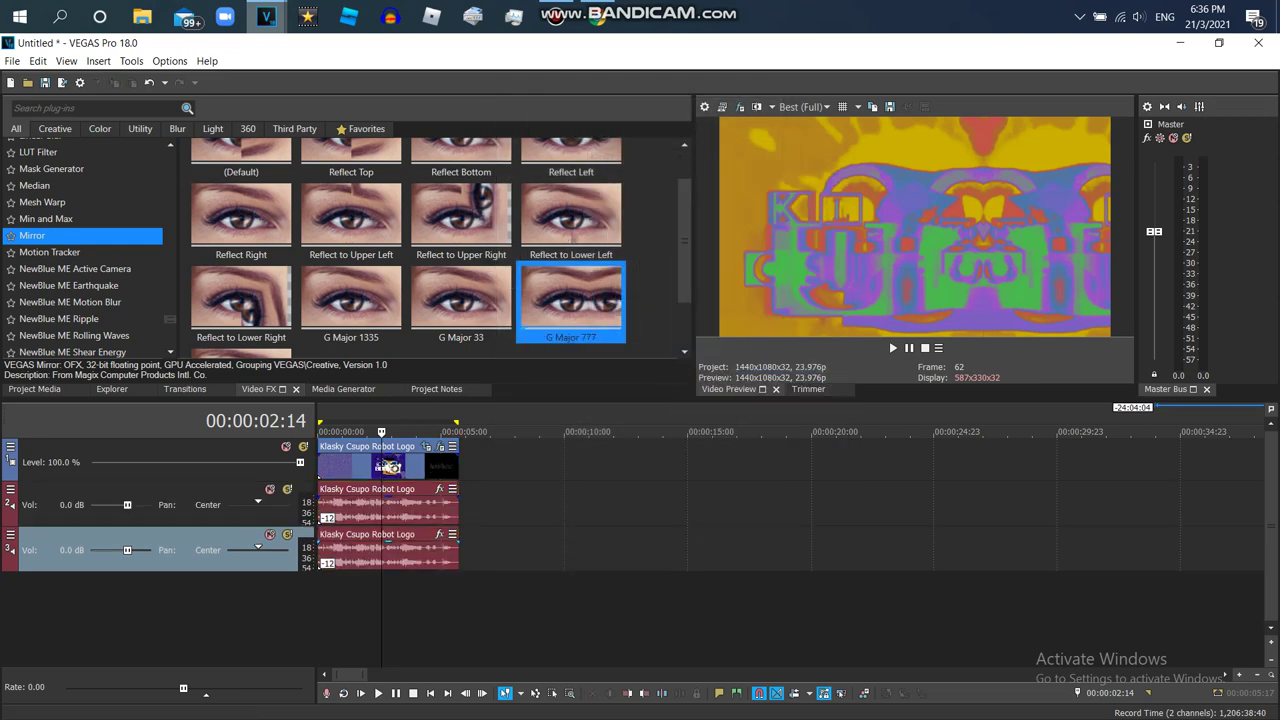
- Check the Klasky Csupo yellow and red videos in Chrome, return to VEGAS Pro, and set the duplicated audio event's pitch change to -24
right_click(412, 553)
left_click(450, 709)
left_click(597, 16)
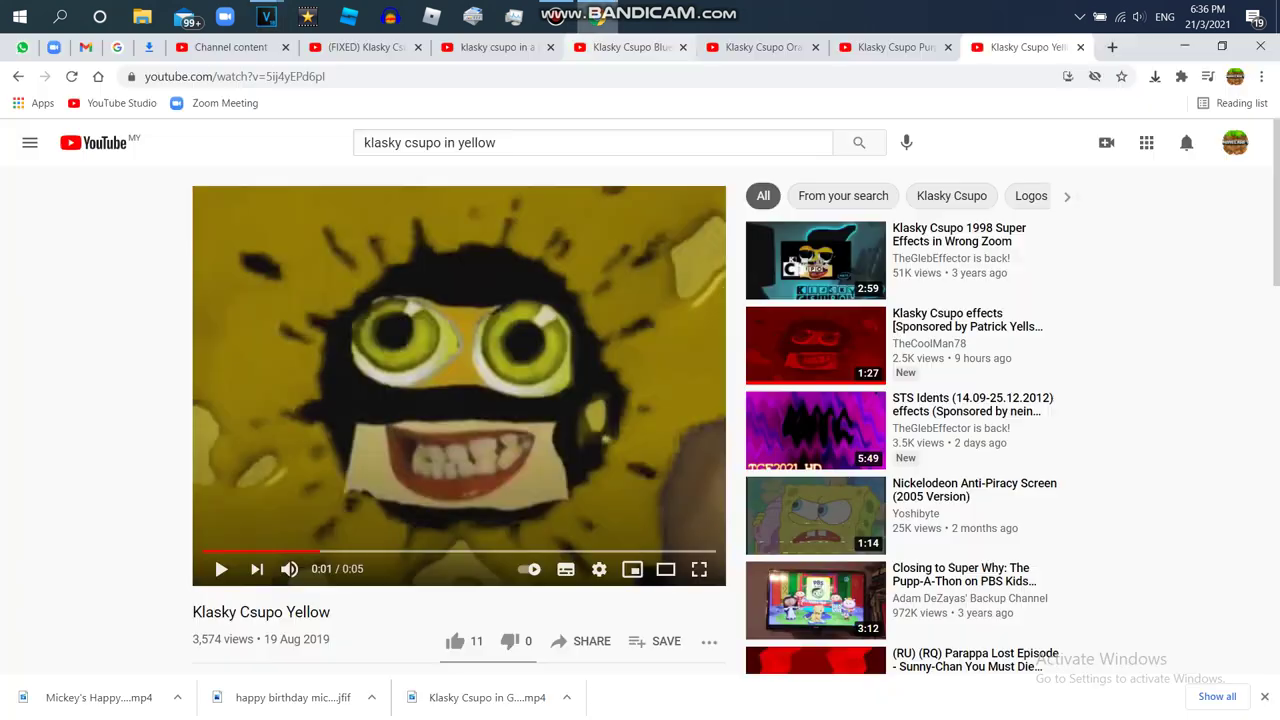
key("ctrl+7")
key("ctrl+8")
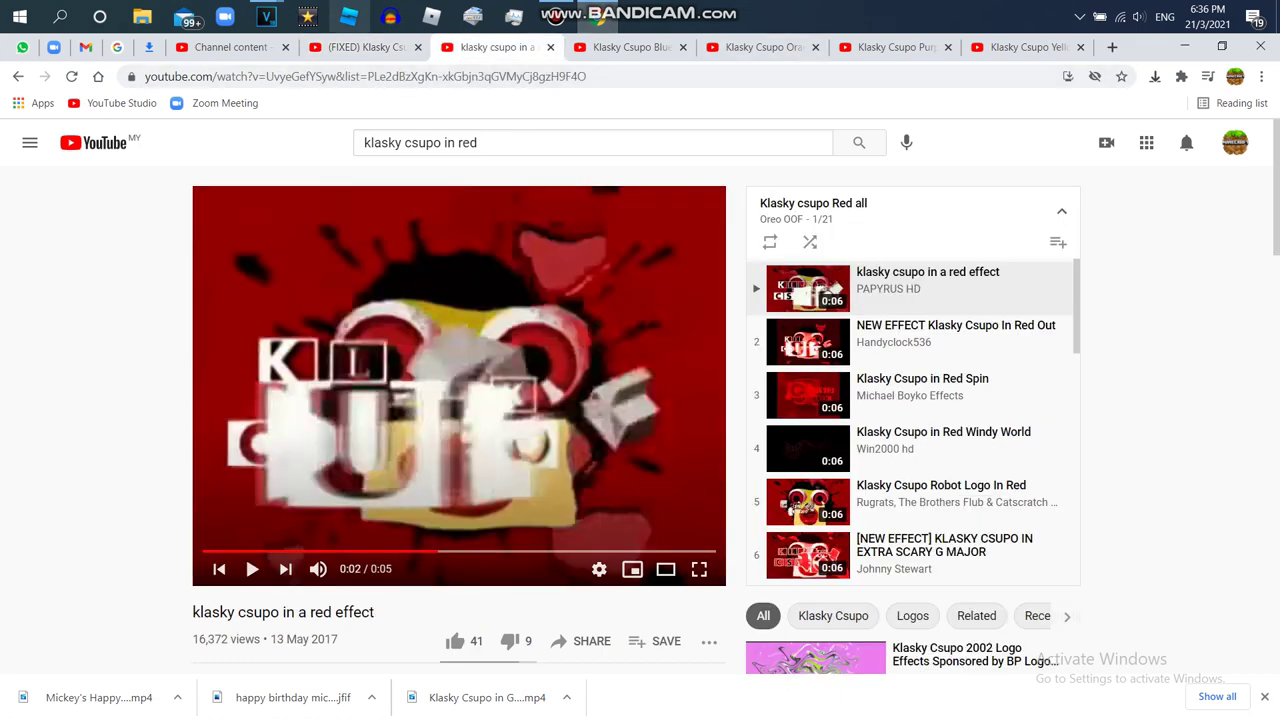
mouse_move(265, 16)
left_click(355, 95)
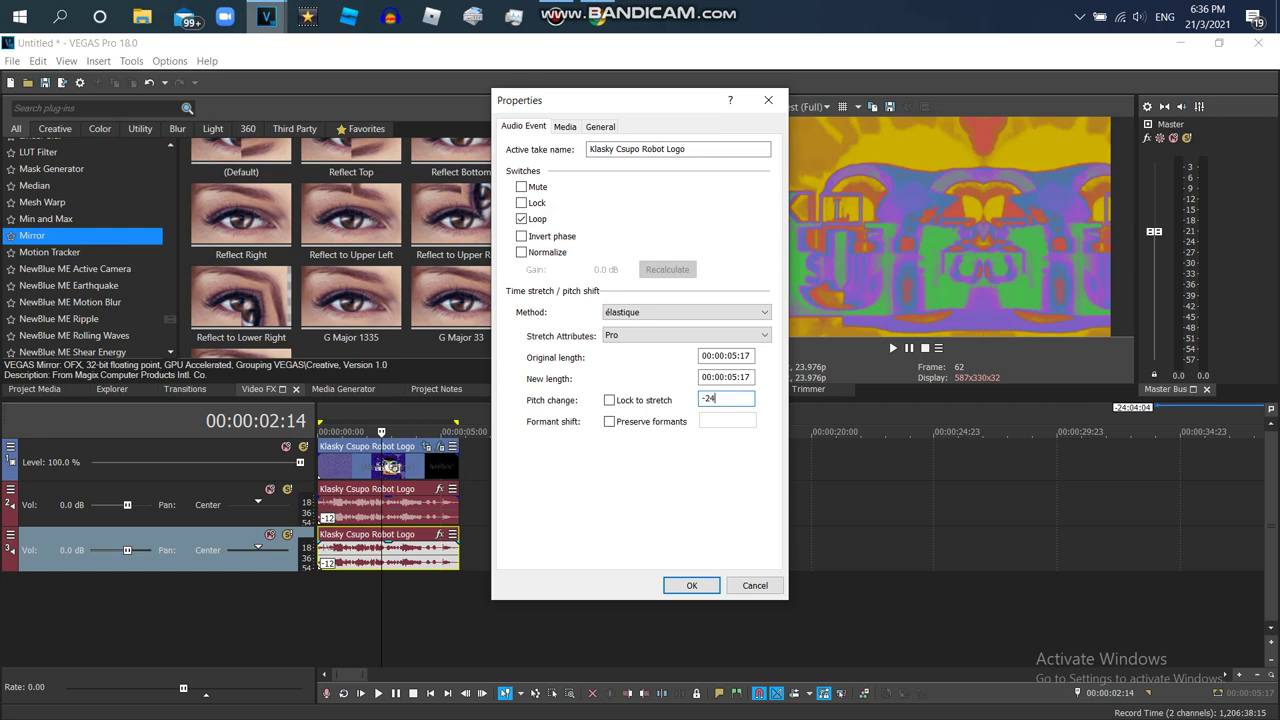
key("Return")
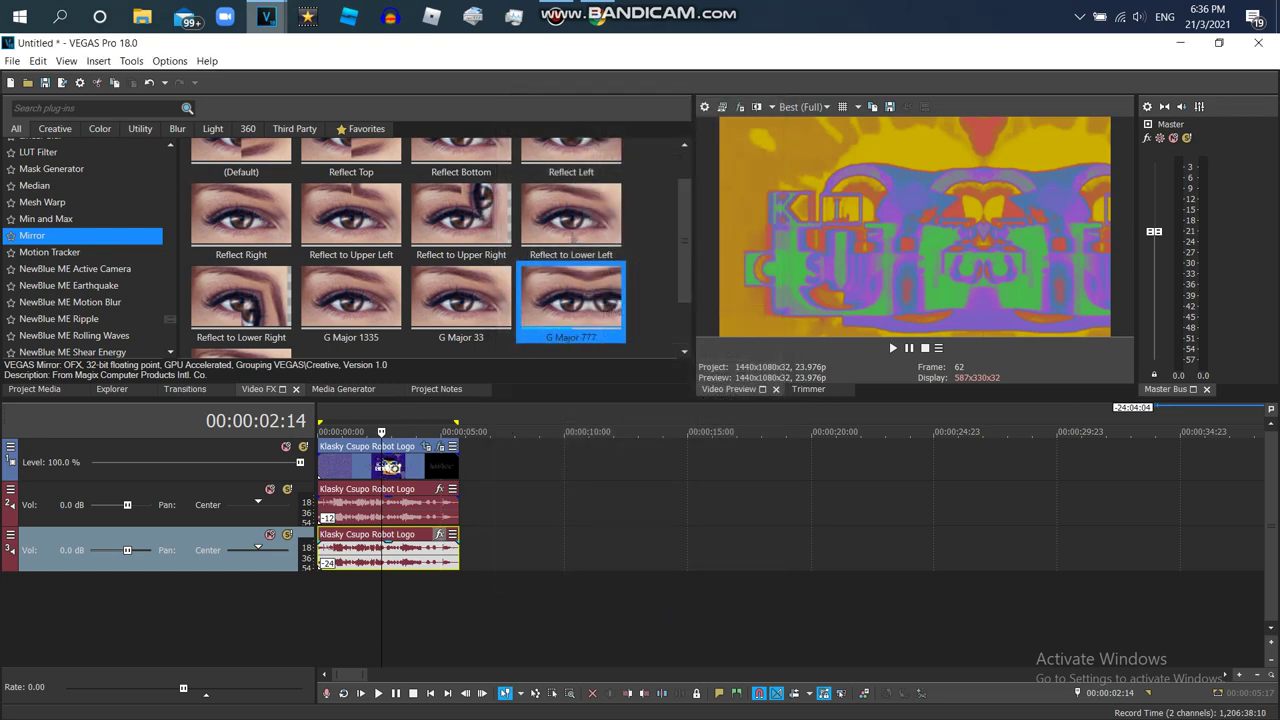
- Add Pitch Shift to the third track's audio event, preserving duration in A19. Drums (tiny echo) mode with a -12 semitone shift
left_click(439, 534)
left_click(889, 256)
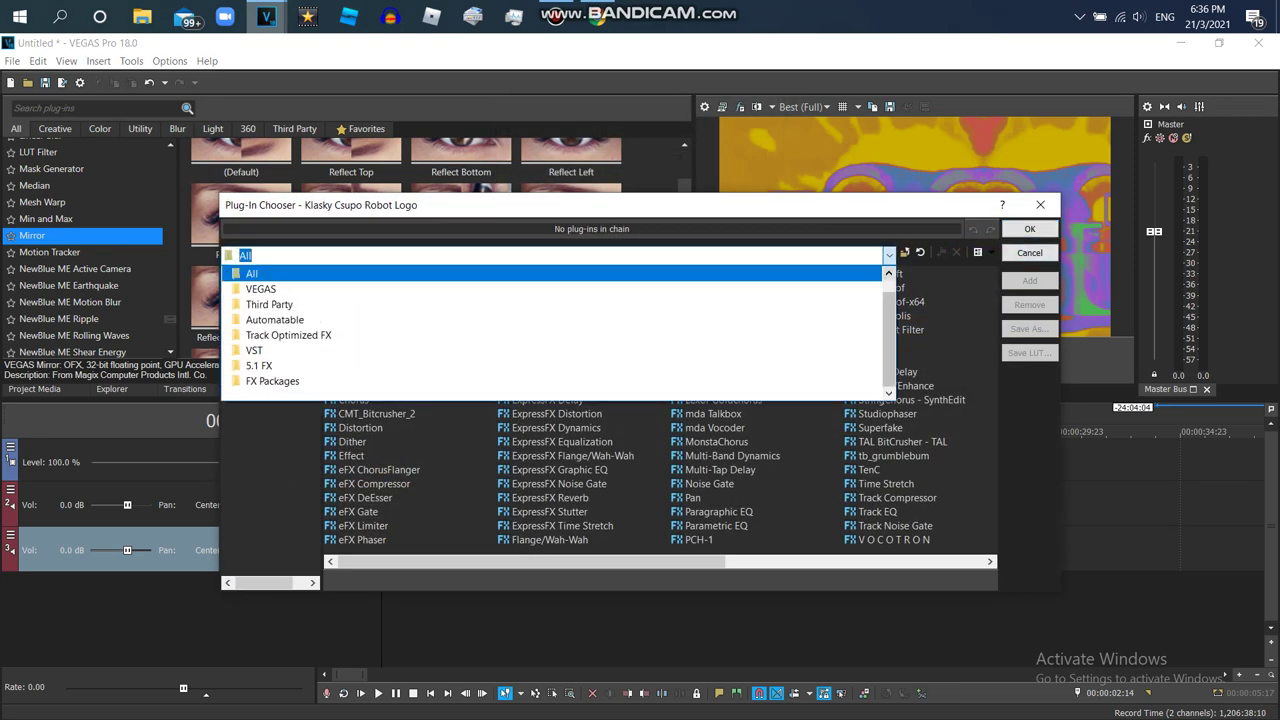
left_click(889, 256)
double_click(881, 274)
left_click(1029, 229)
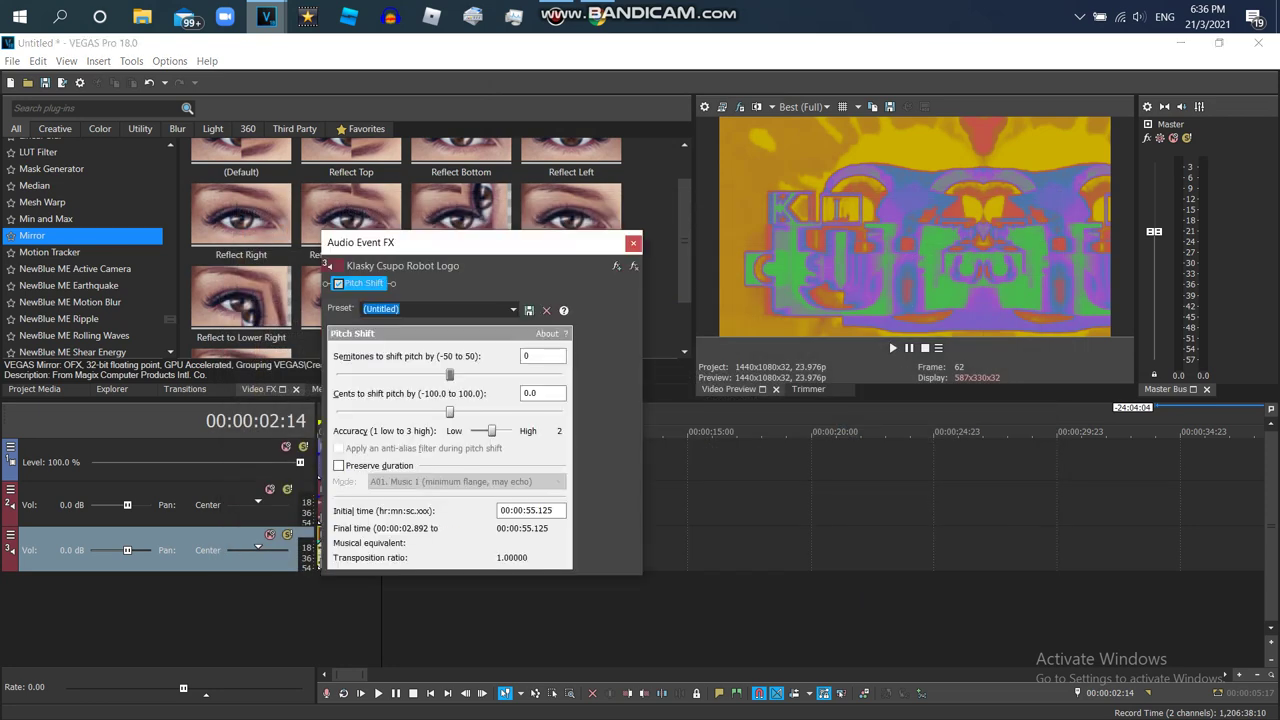
left_click(339, 466)
left_click(466, 482)
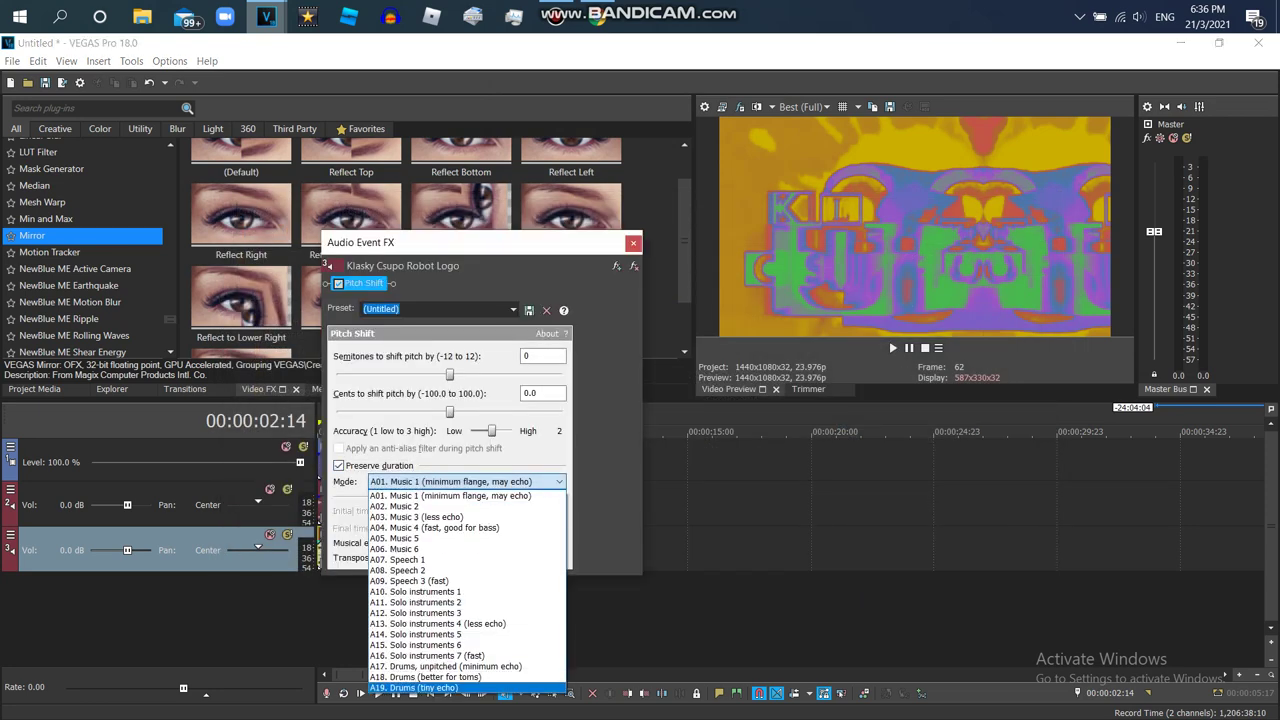
left_click(448, 688)
left_click_drag(450, 375, 337, 374)
left_click(633, 243)
- Mark the whole logo event as the time selection and play it from the start
double_click(390, 551)
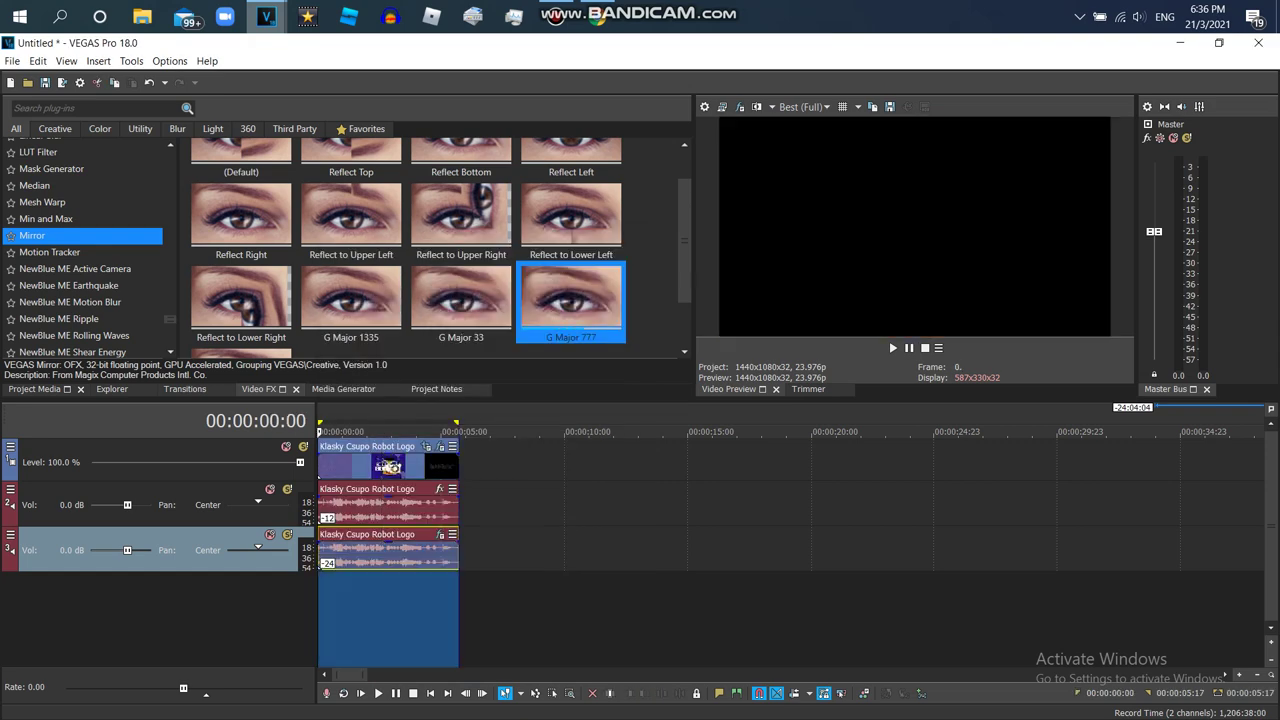
key("space")
- Duplicate the third audio track and remove the Pitch Shift effect from the copy's event
right_click(497, 555)
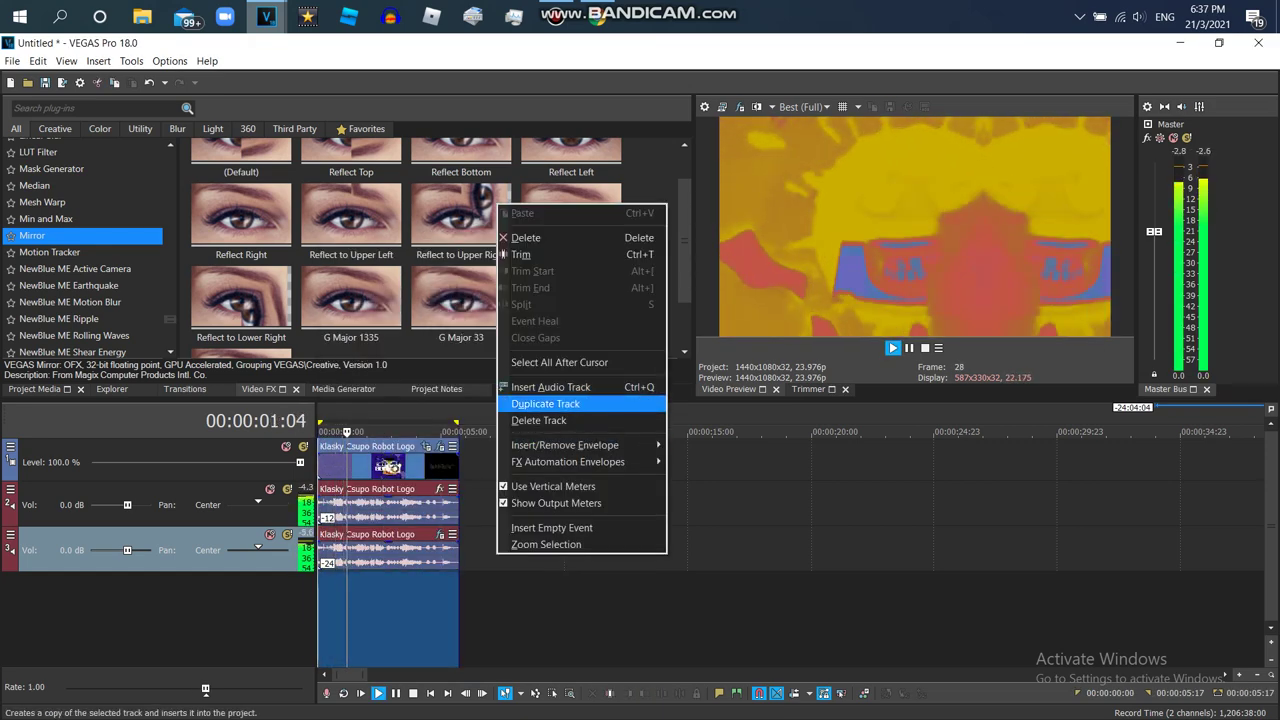
left_click(560, 403)
left_click(440, 580)
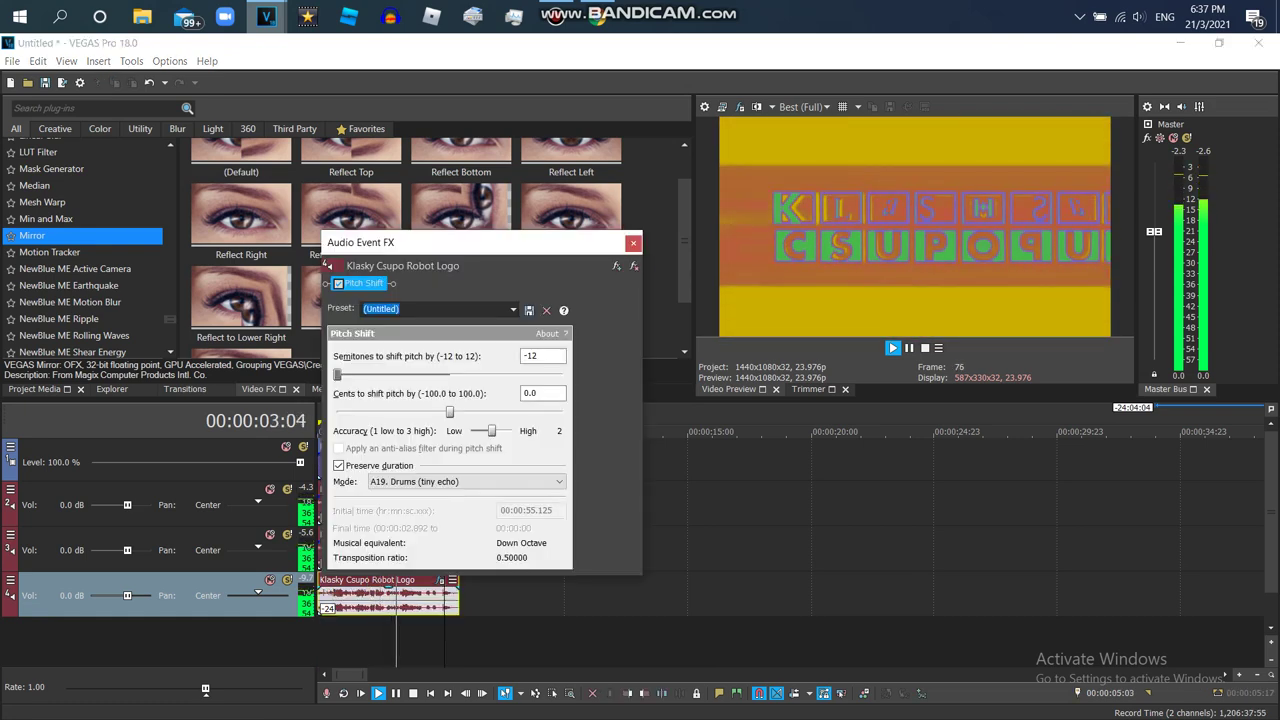
left_click(631, 266)
left_click(634, 243)
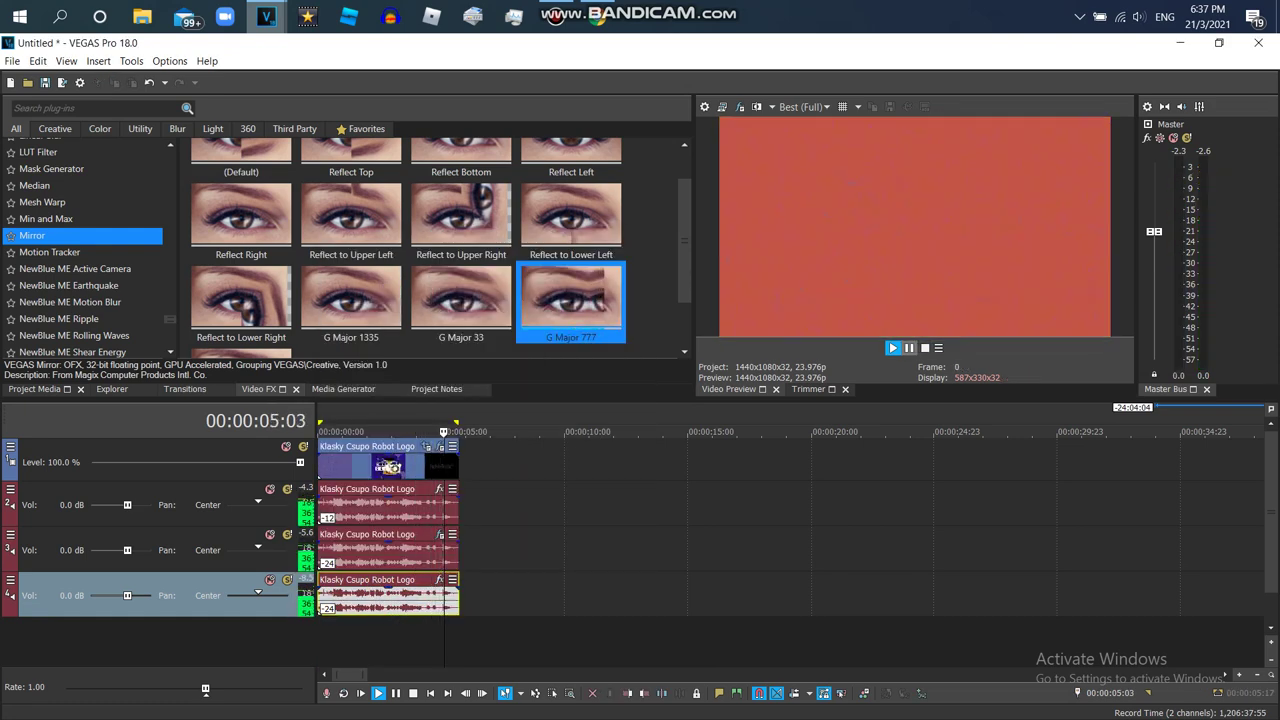
- Stop the playback, listen to the Klasky Csupo Blue video in Chrome for comparison, and return to VEGAS Pro
key("space")
left_click(598, 16)
left_click(628, 47)
key("space")
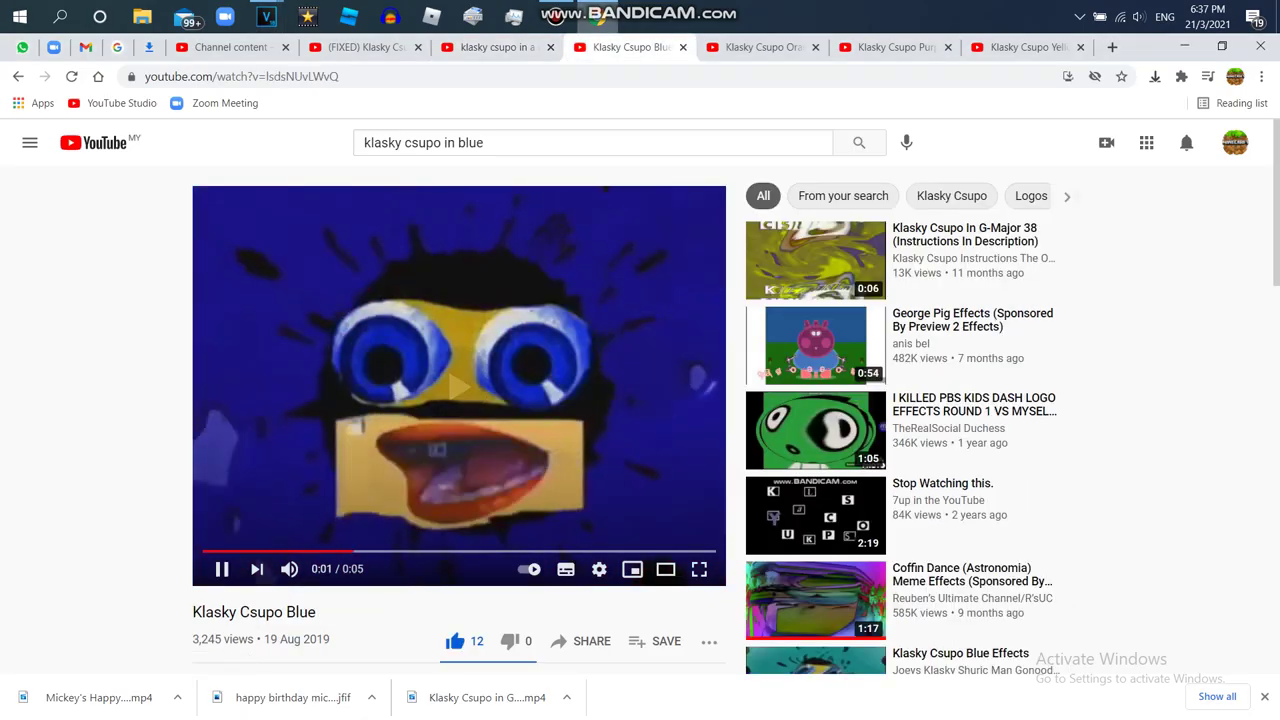
key("space")
left_click(266, 16)
left_click(355, 95)
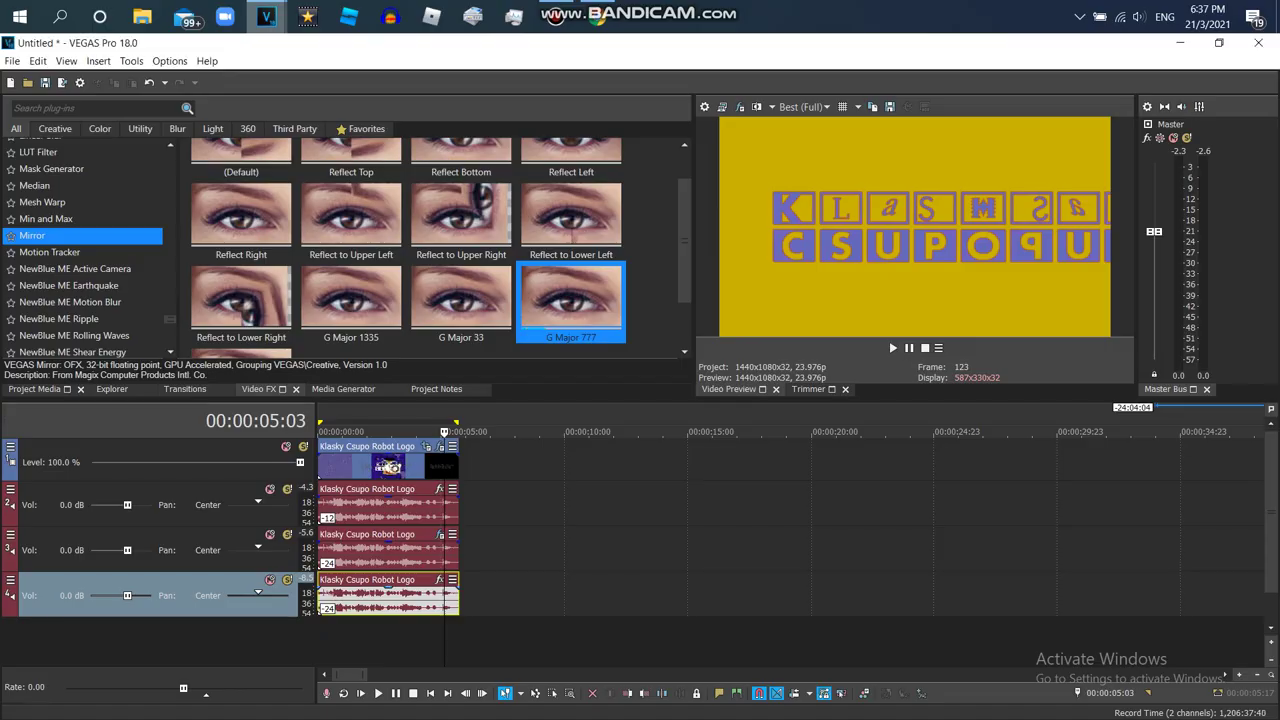
- Add Pitch Shift to the fourth track's audio event, preserving duration in A19. Drums (tiny echo) mode with a slight upward semitone shift
left_click(439, 580)
double_click(880, 274)
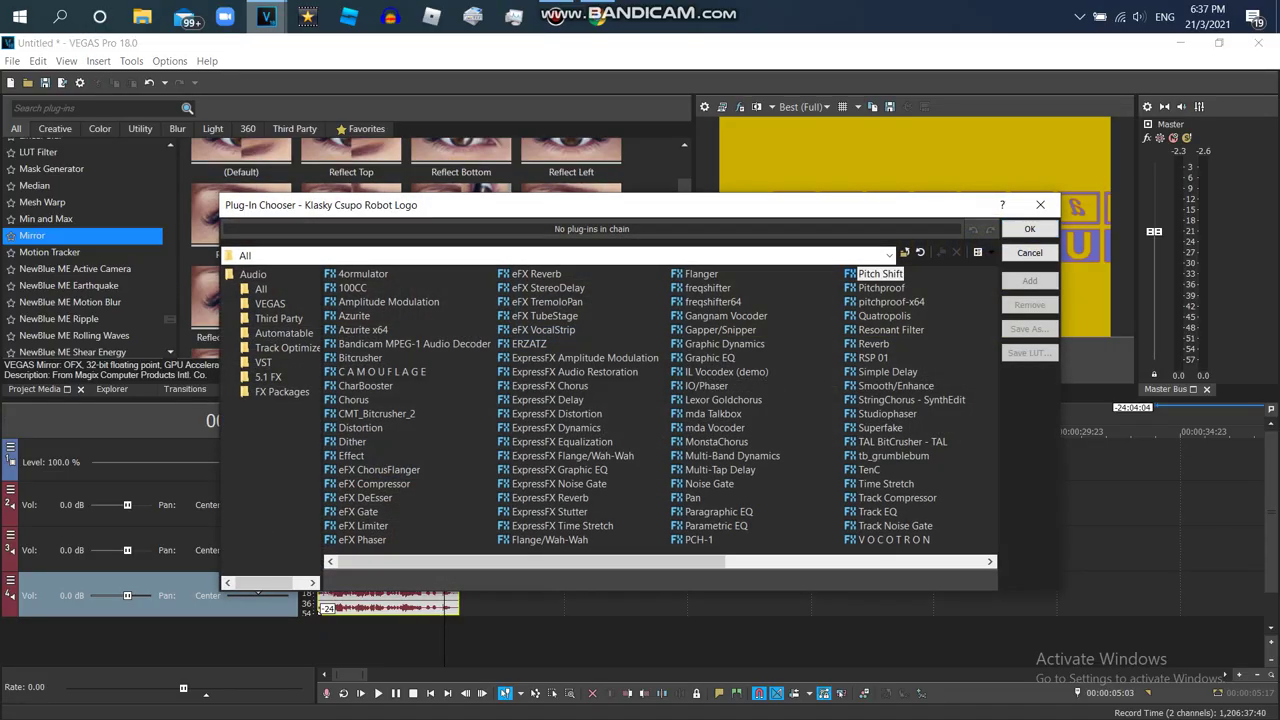
left_click(1029, 229)
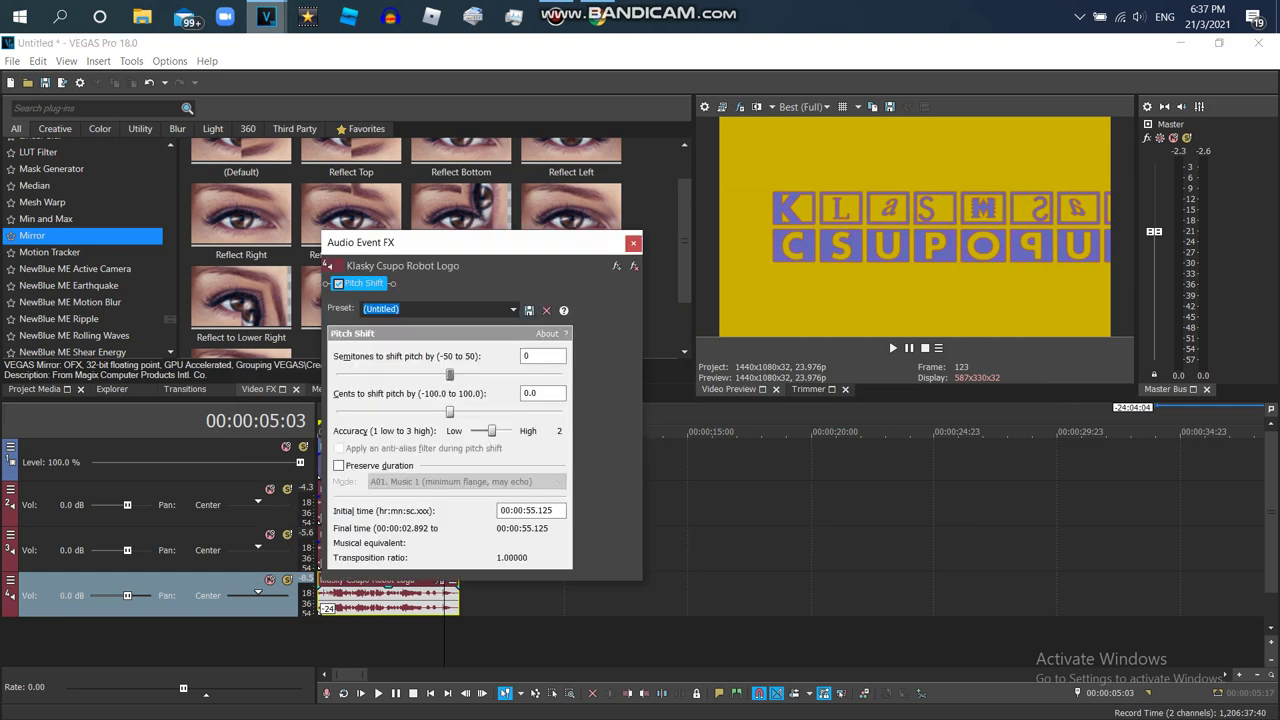
left_click(339, 466)
left_click(466, 482)
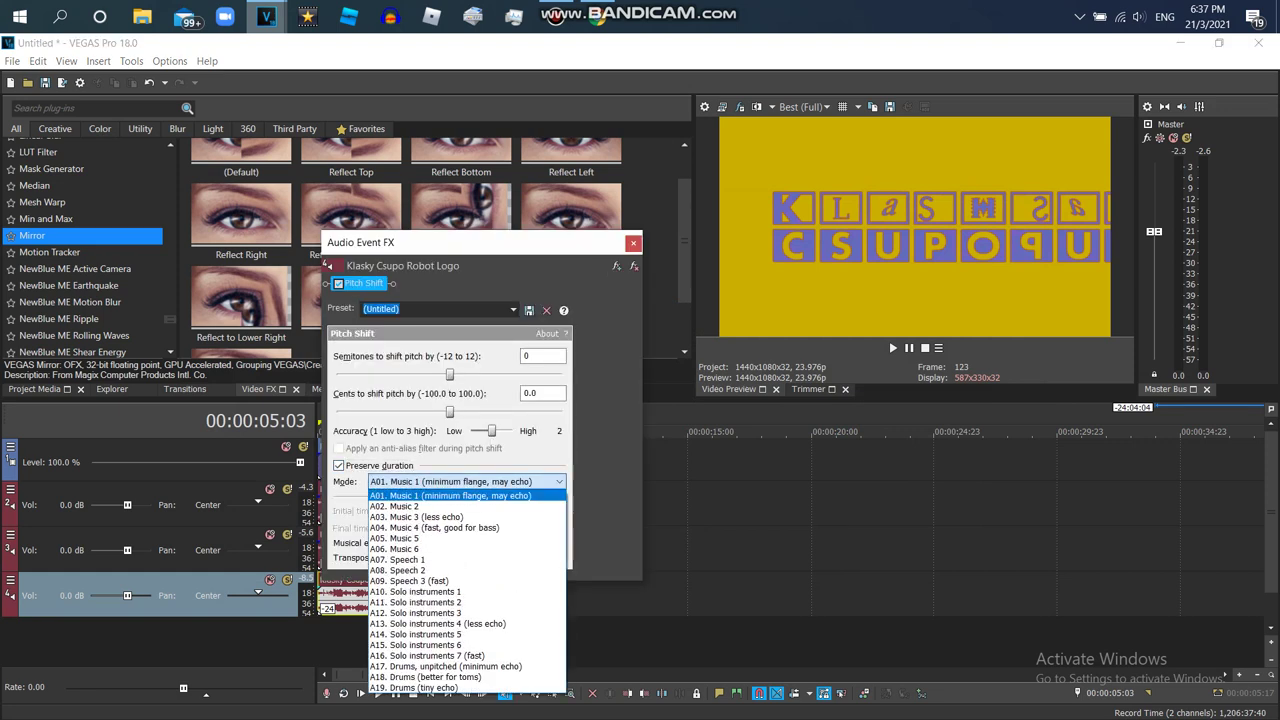
left_click(440, 688)
left_click_drag(450, 375, 459, 375)
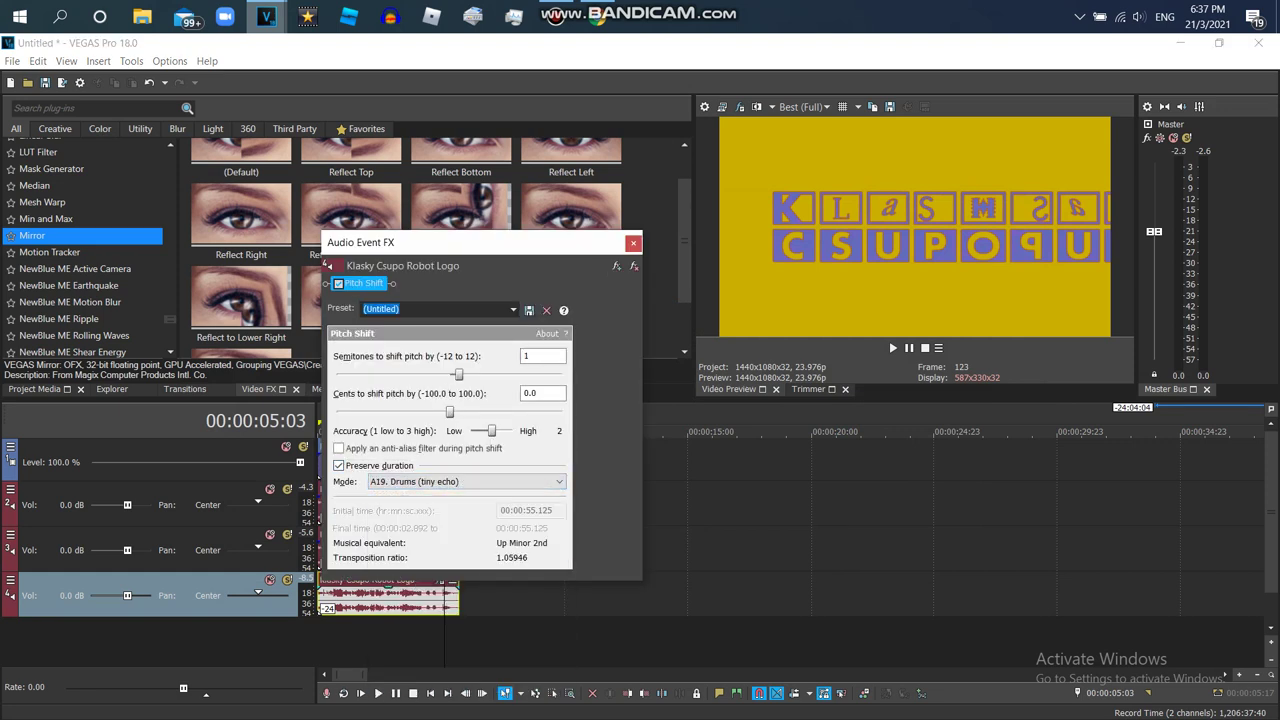
- Set the fourth track's audio event to a pitch change of 24 and close its effect window
right_click(372, 597)
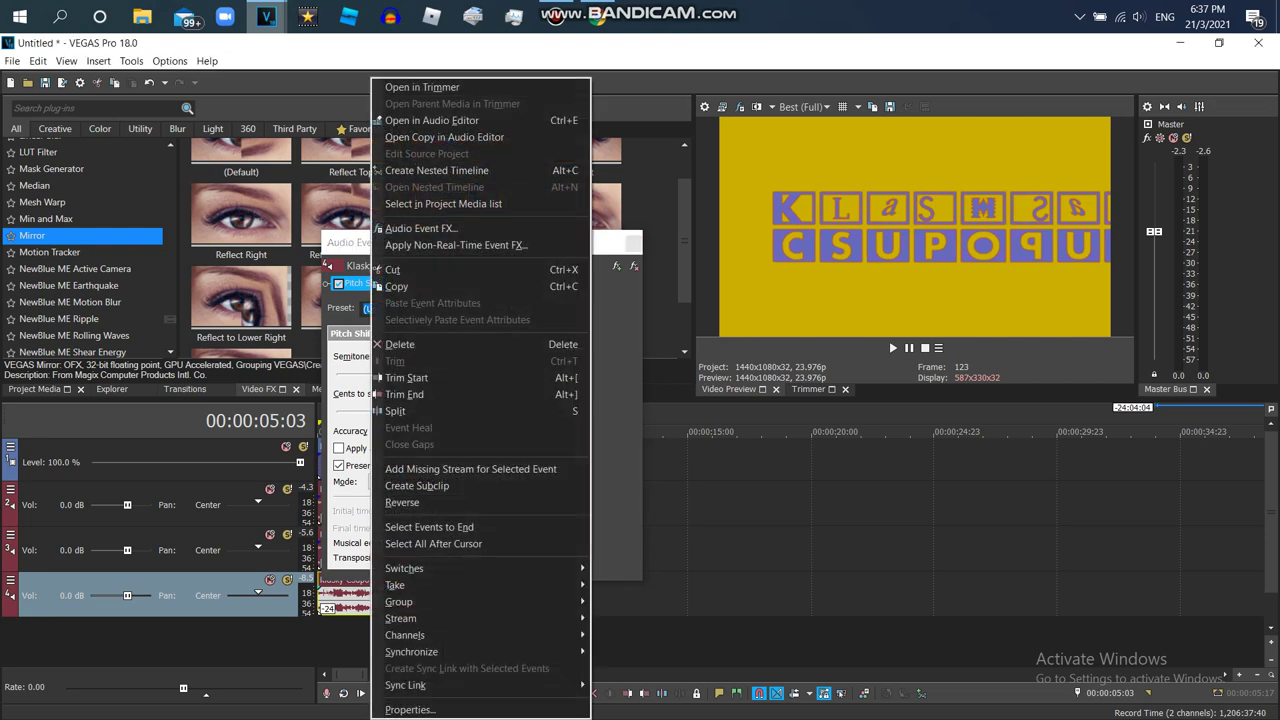
left_click(408, 709)
left_click(705, 399)
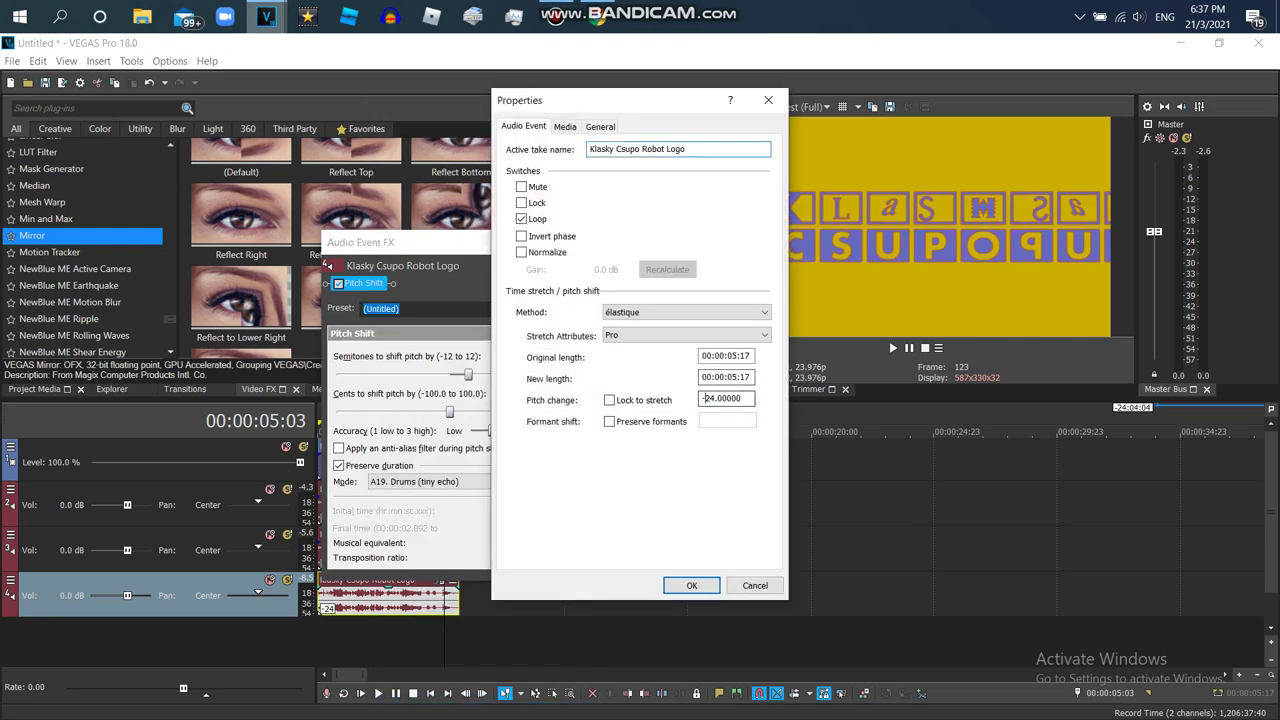
key("Return")
left_click(633, 243)
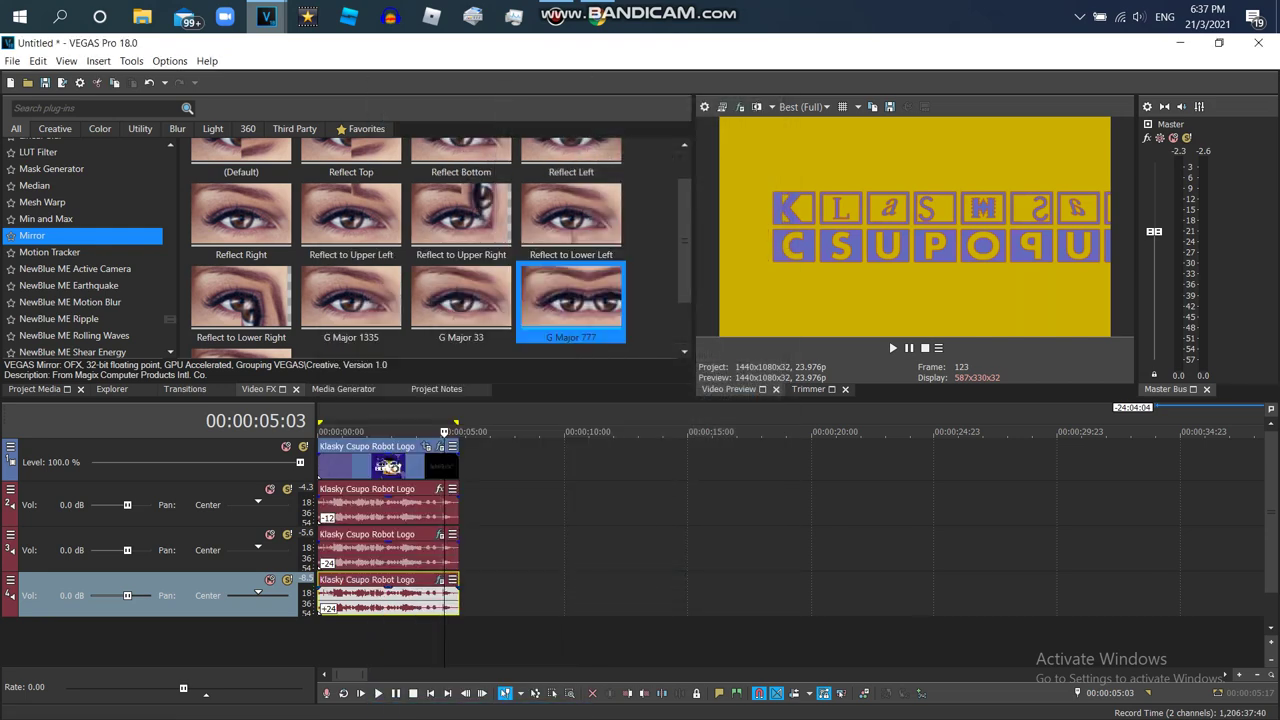
- Play part of the logo, compare it with the Klasky Csupo Orange video in Chrome, and return to VEGAS Pro
left_click(893, 348)
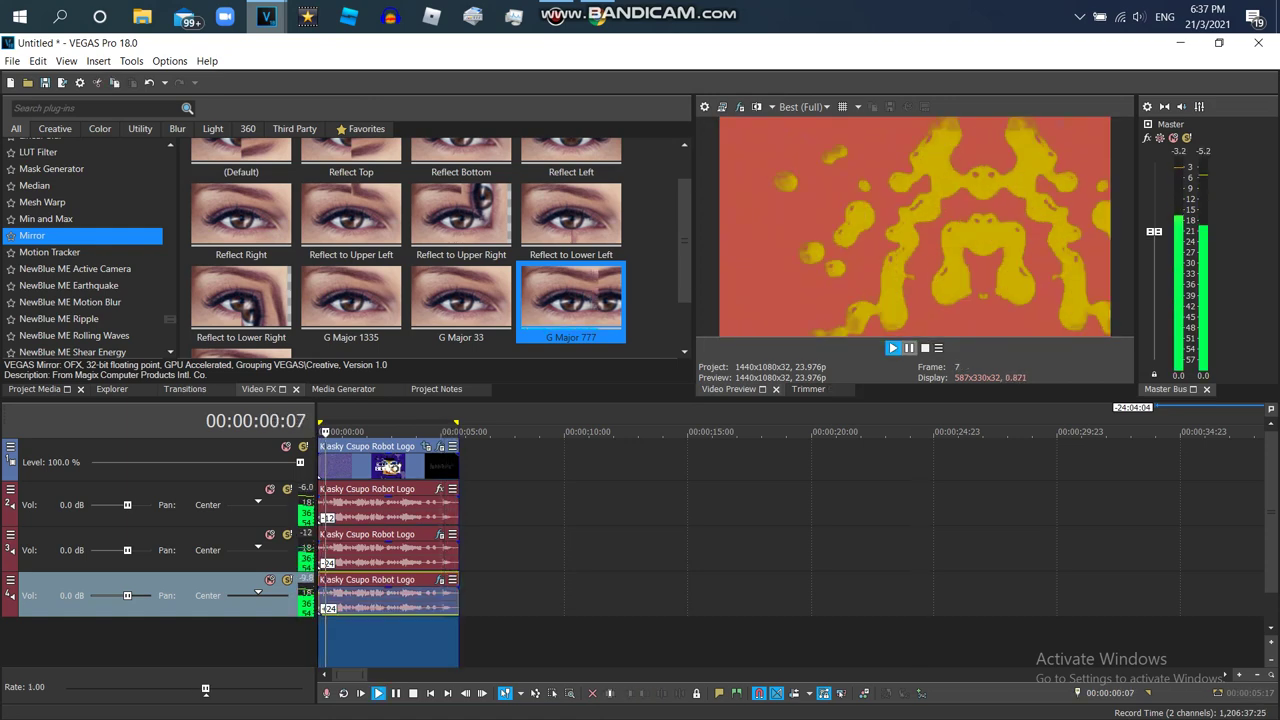
left_click(910, 348)
left_click(598, 17)
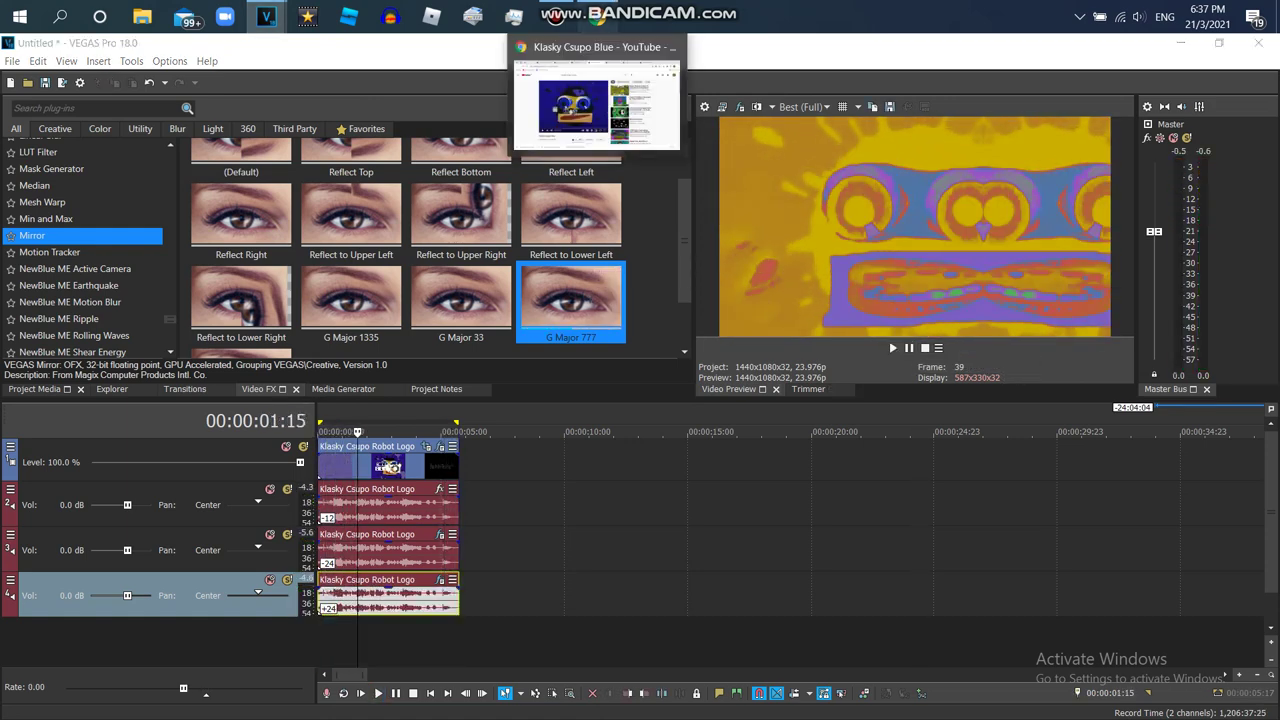
key("ctrl+Tab")
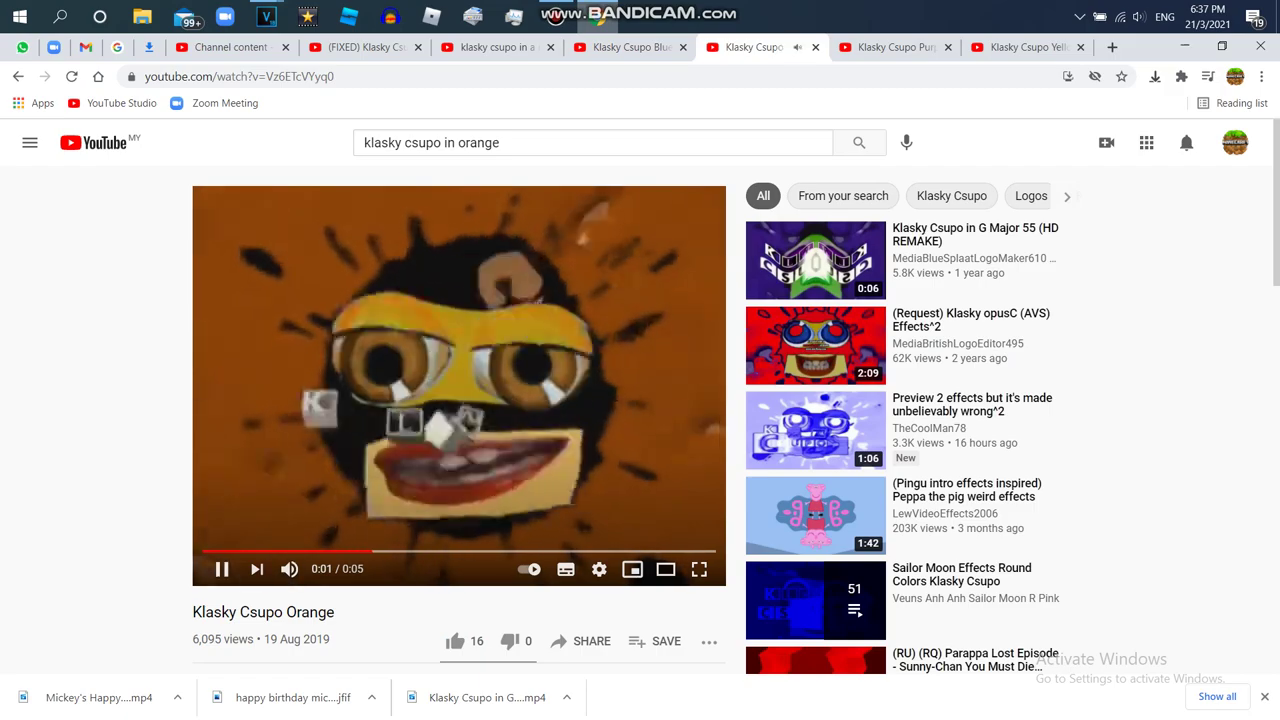
left_click(266, 17)
left_click(357, 108)
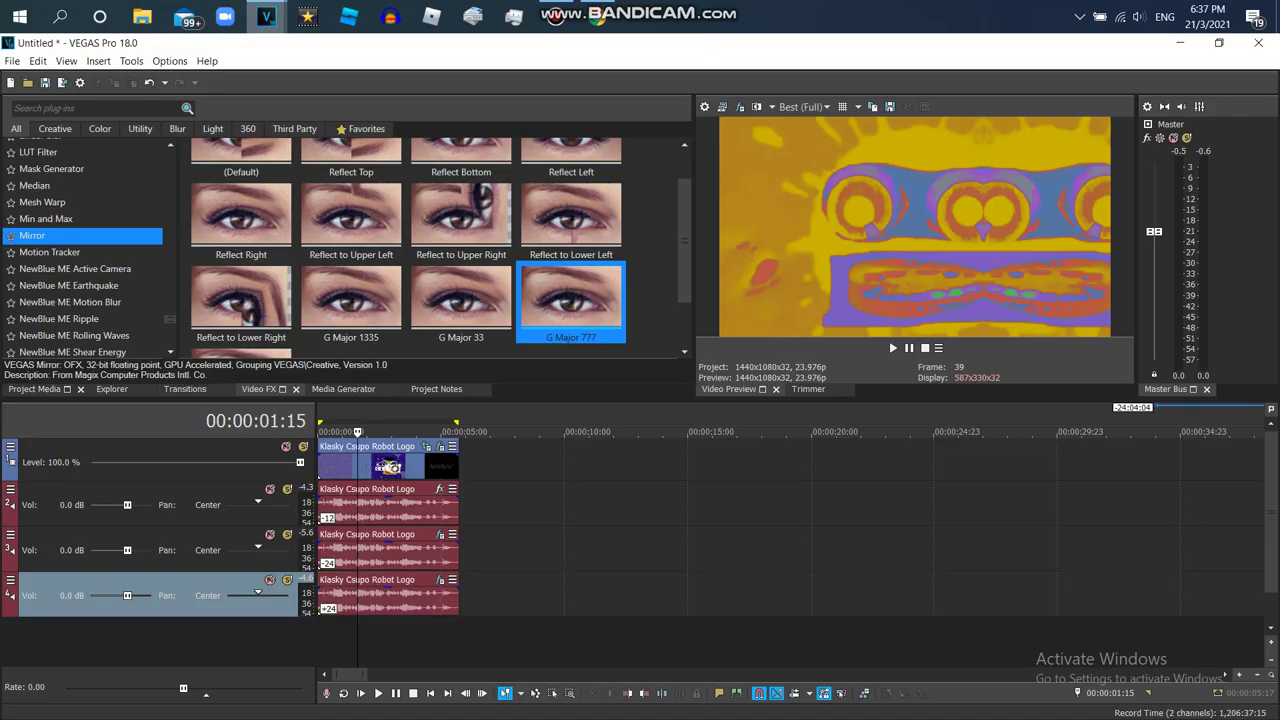
- Duplicate the fourth track with its Pitch Shift effect and set the copied audio event's pitch change to 8
right_click(485, 592)
left_click(531, 459)
left_click(440, 625)
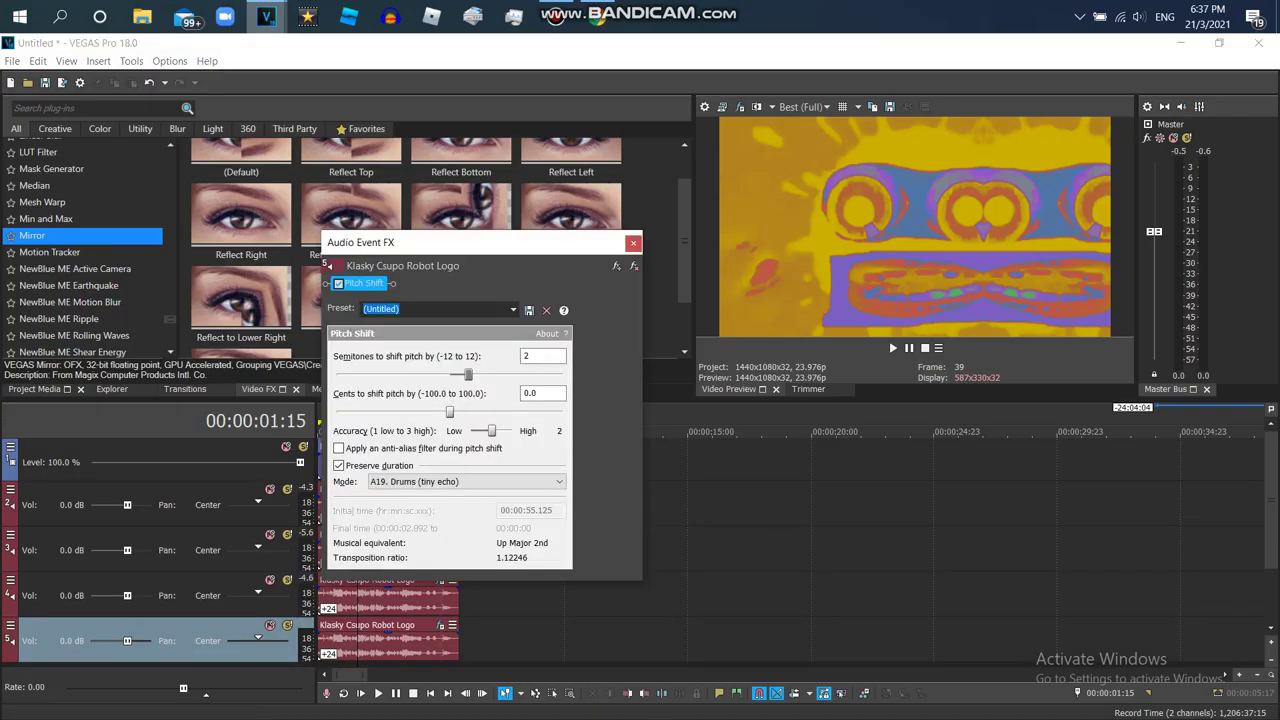
left_click(633, 243)
right_click(417, 643)
left_click(456, 709)
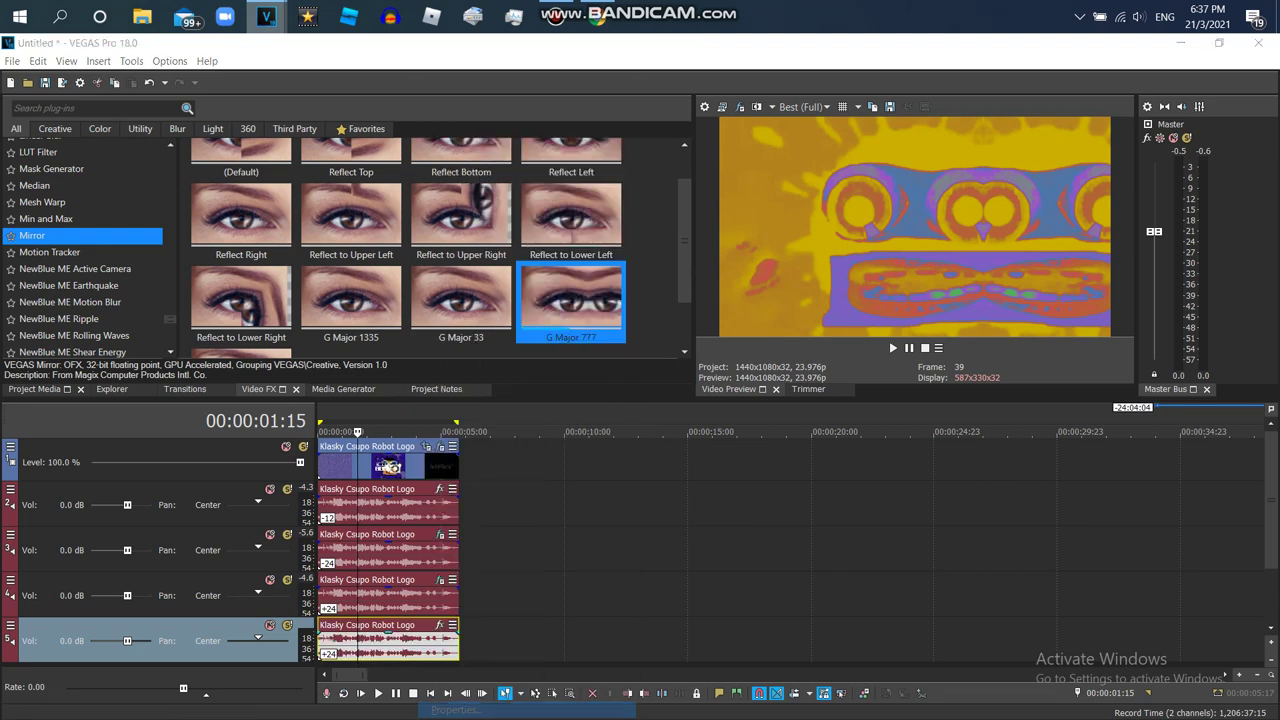
double_click(722, 399)
type("8")
left_click(691, 586)
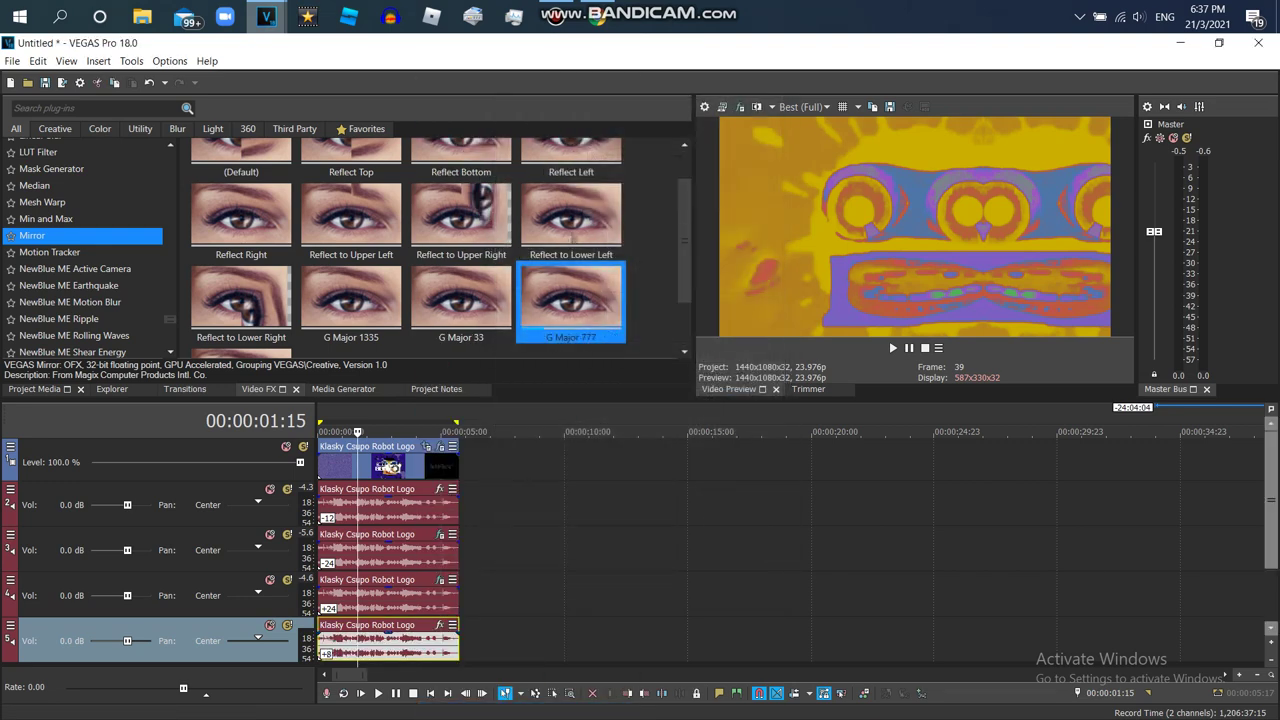
- Duplicate the fifth track and set the pitch change of the copied audio event to 16
left_click_drag(1271, 545, 1271, 580)
right_click(893, 589)
left_click(946, 439)
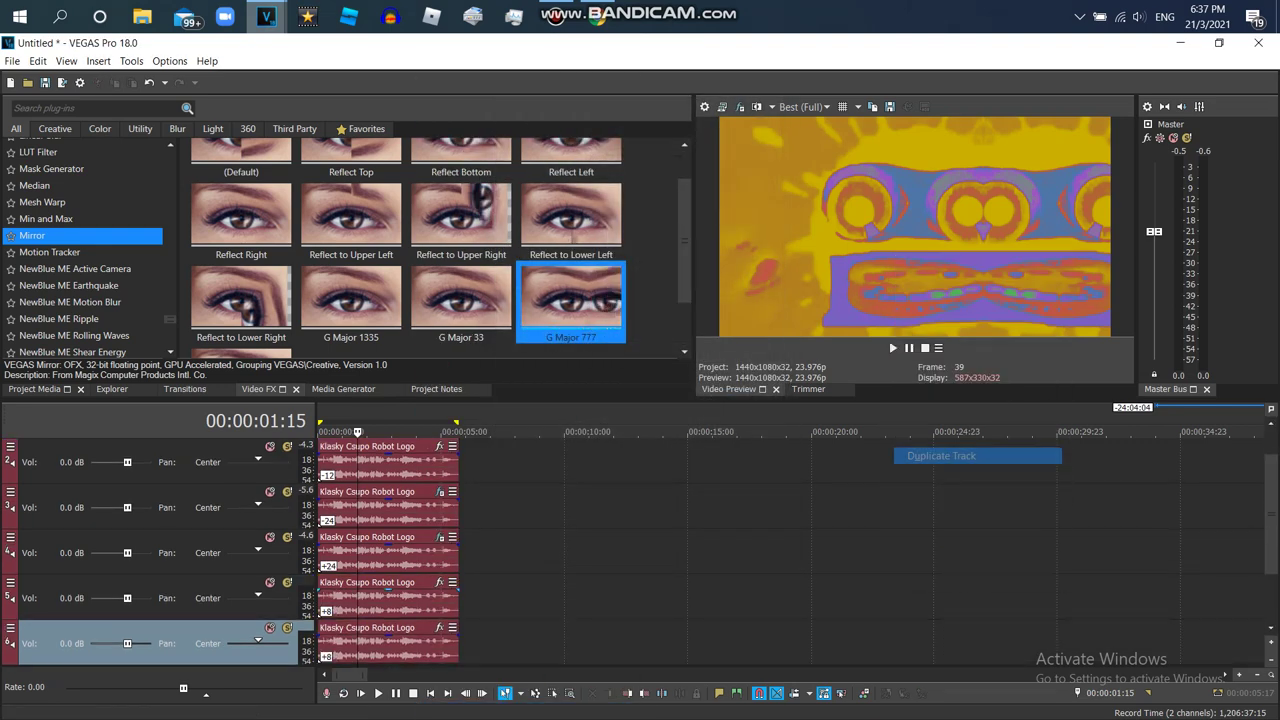
right_click(376, 640)
left_click(415, 710)
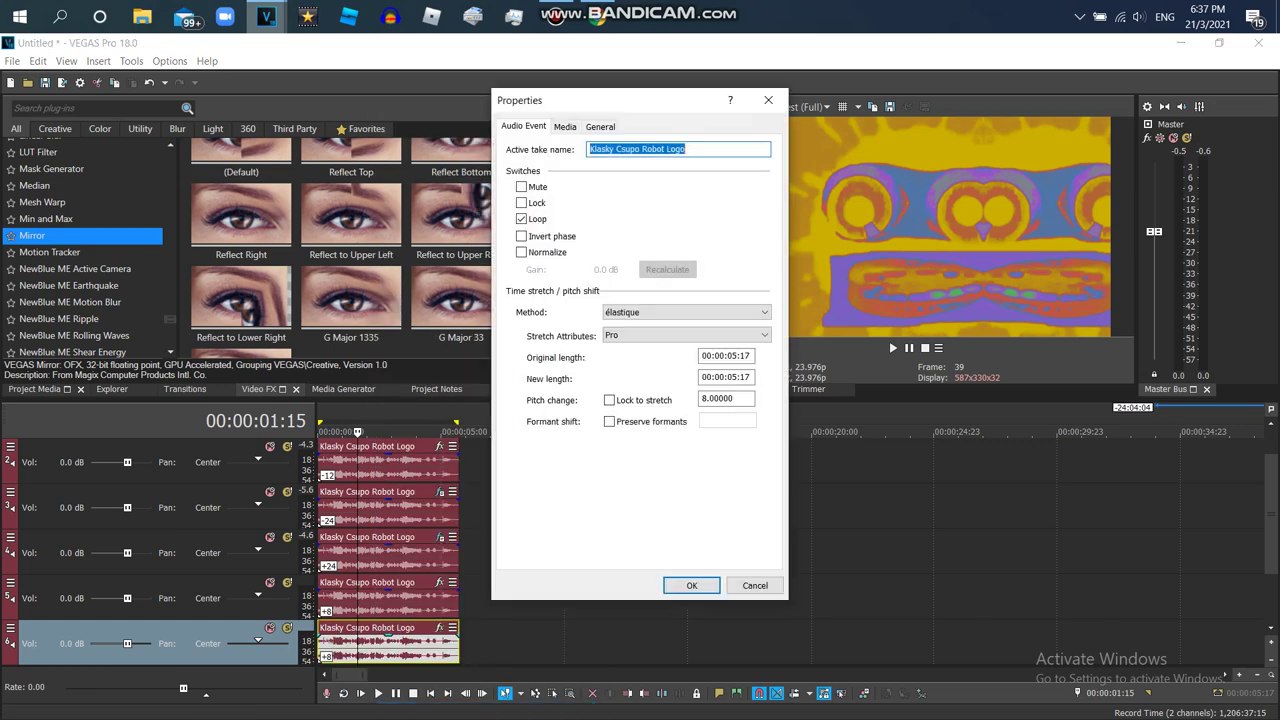
double_click(722, 399)
left_click(691, 586)
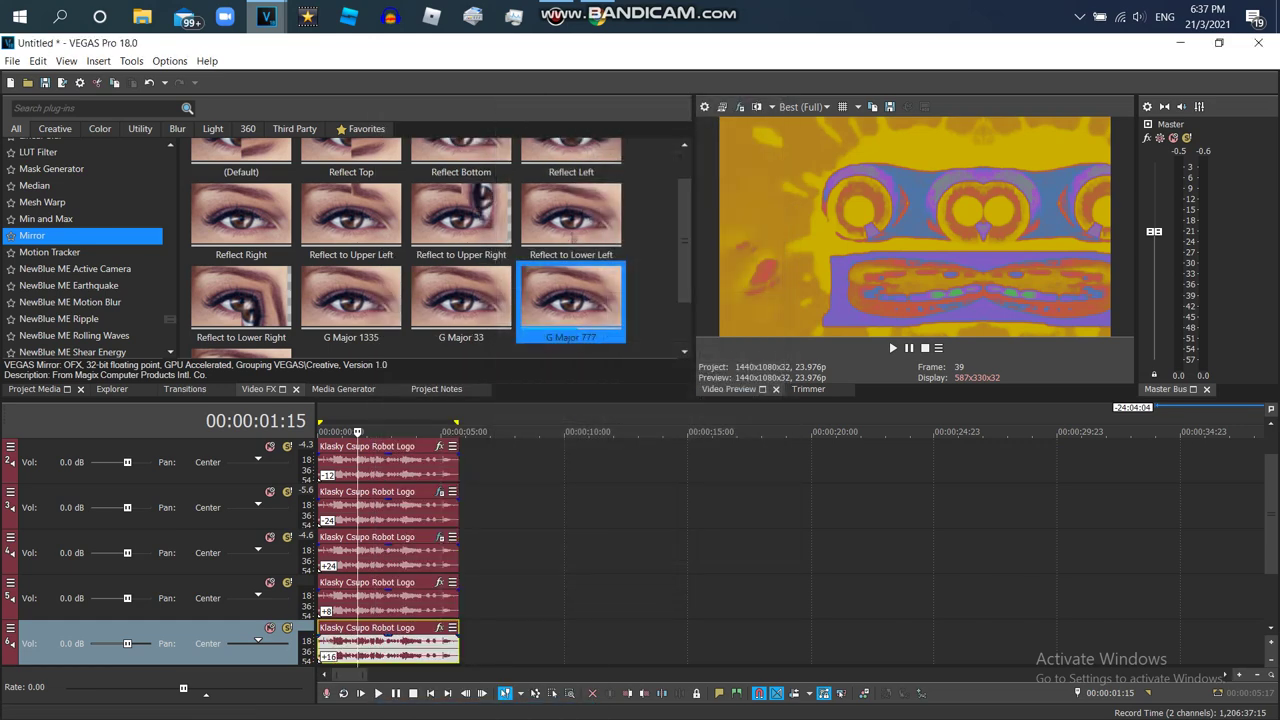
- Listen to the Klasky Csupo Purple video in Chrome for comparison, switch to the Yellow video, and return to VEGAS Pro
left_click(597, 16)
left_click(893, 47)
left_click(459, 386)
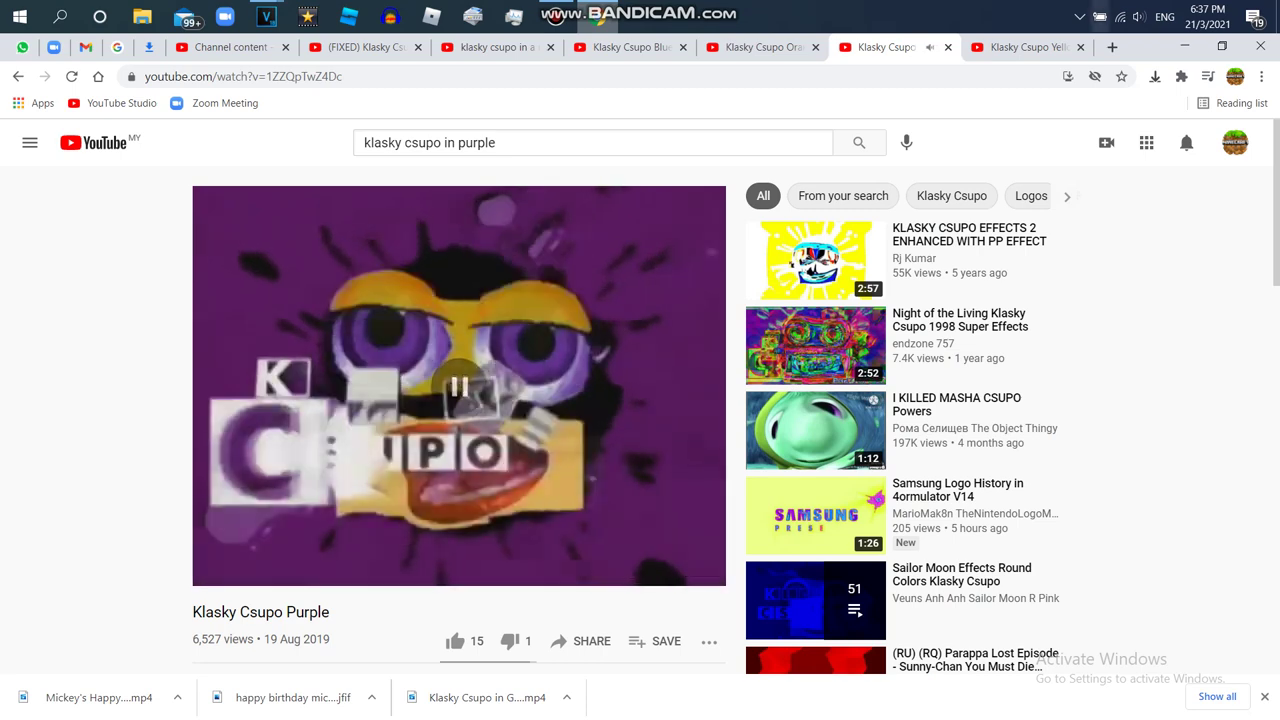
key("ctrl+Tab")
key("alt+Tab")
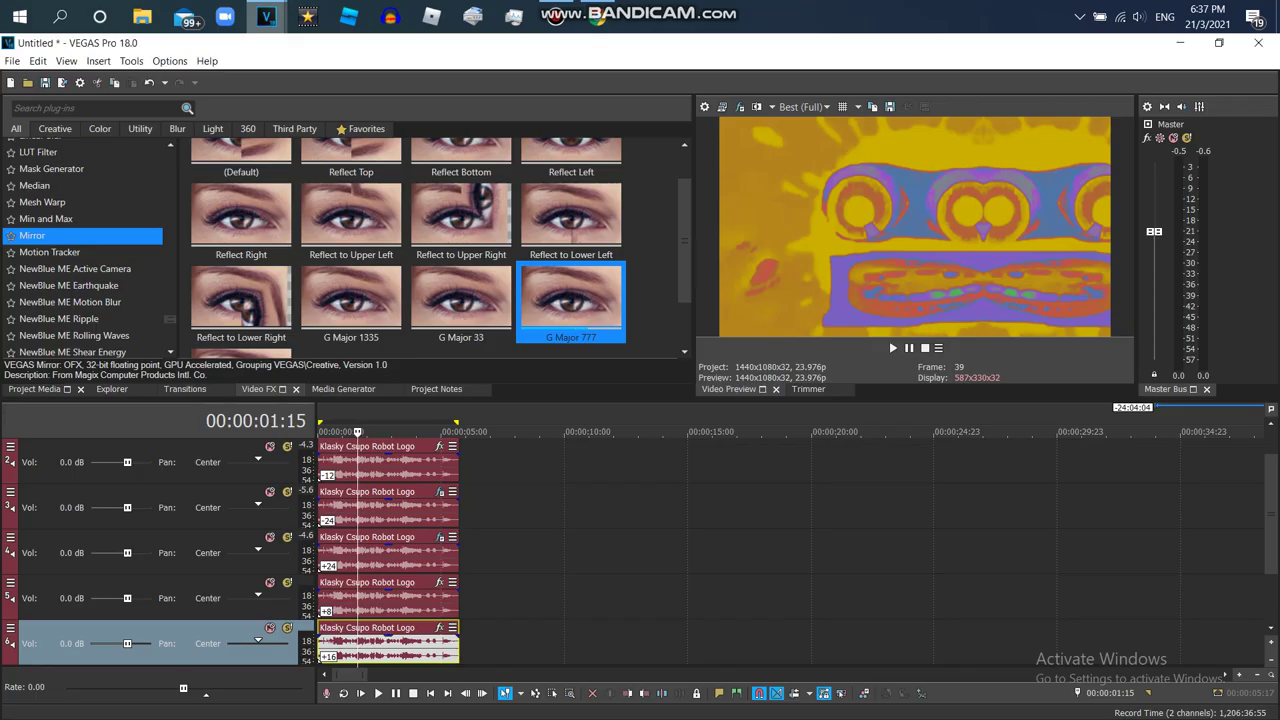
- Duplicate the sixth track and set the pitch change of the copied audio event to 6
right_click(503, 637)
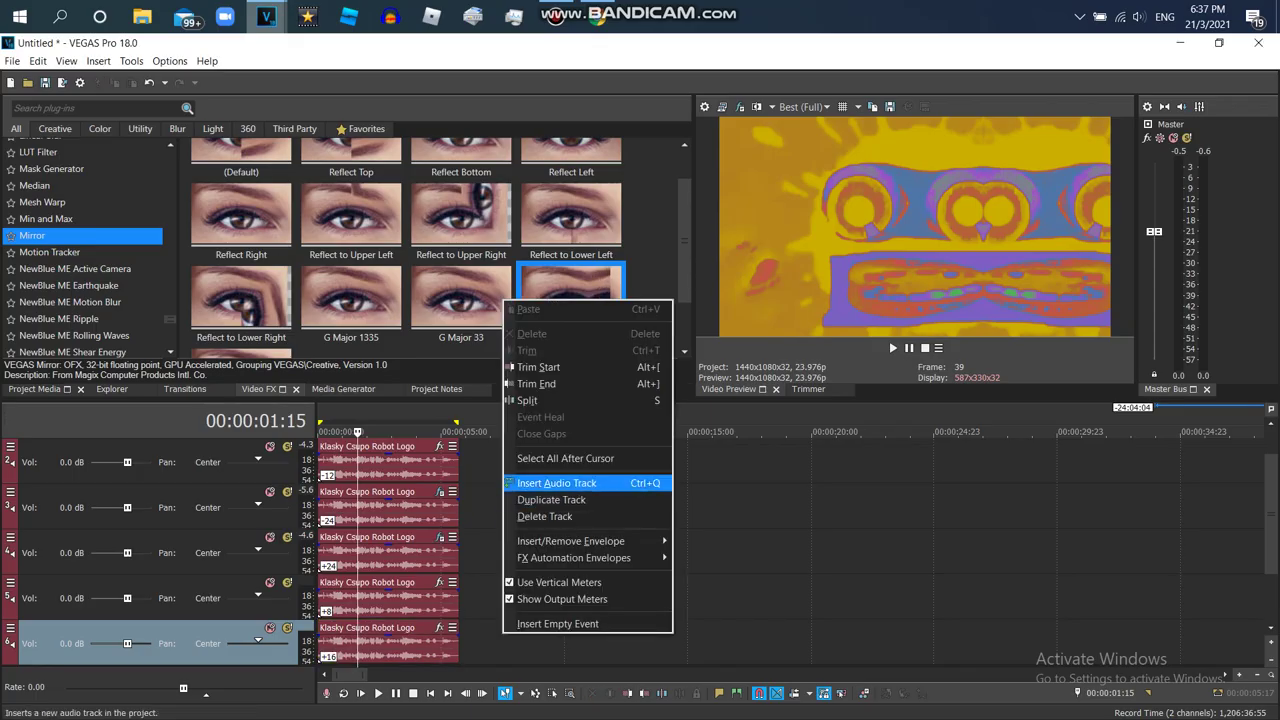
left_click(548, 499)
right_click(418, 598)
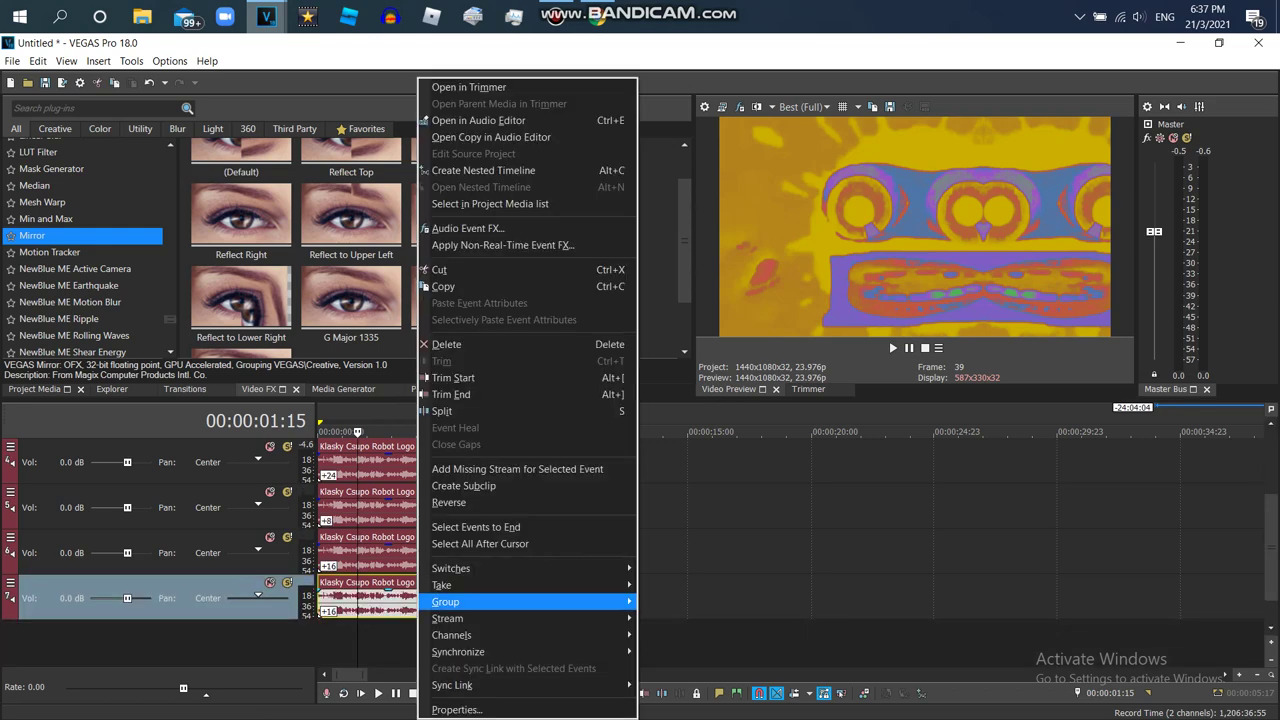
left_click(470, 709)
left_click(725, 398)
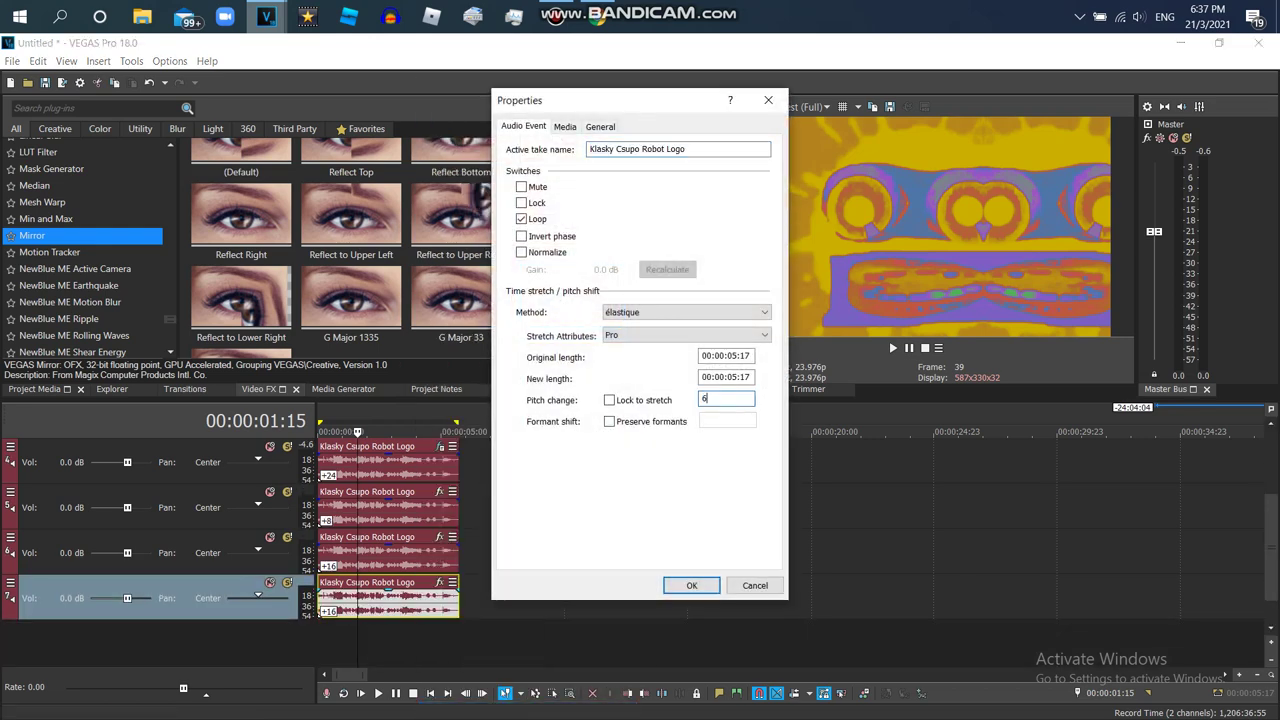
left_click(691, 586)
- Select the time range of the seventh track's event and play part of the logo with all the pitched tracks
double_click(415, 601)
key("space")
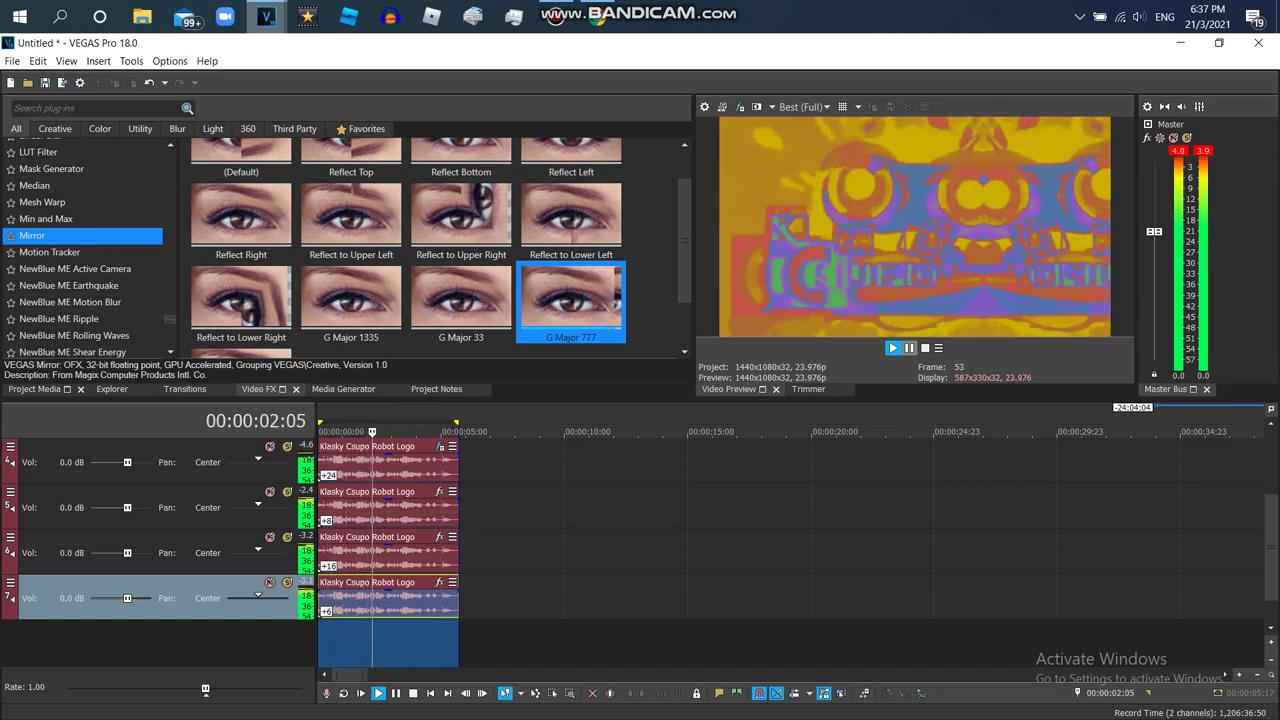
left_click(909, 348)
- Name the video event's Gradient Map preset "Mickey's Happy Mousekeday Major", removing the mistakenly pasted video link
left_click_drag(1271, 545, 1271, 488)
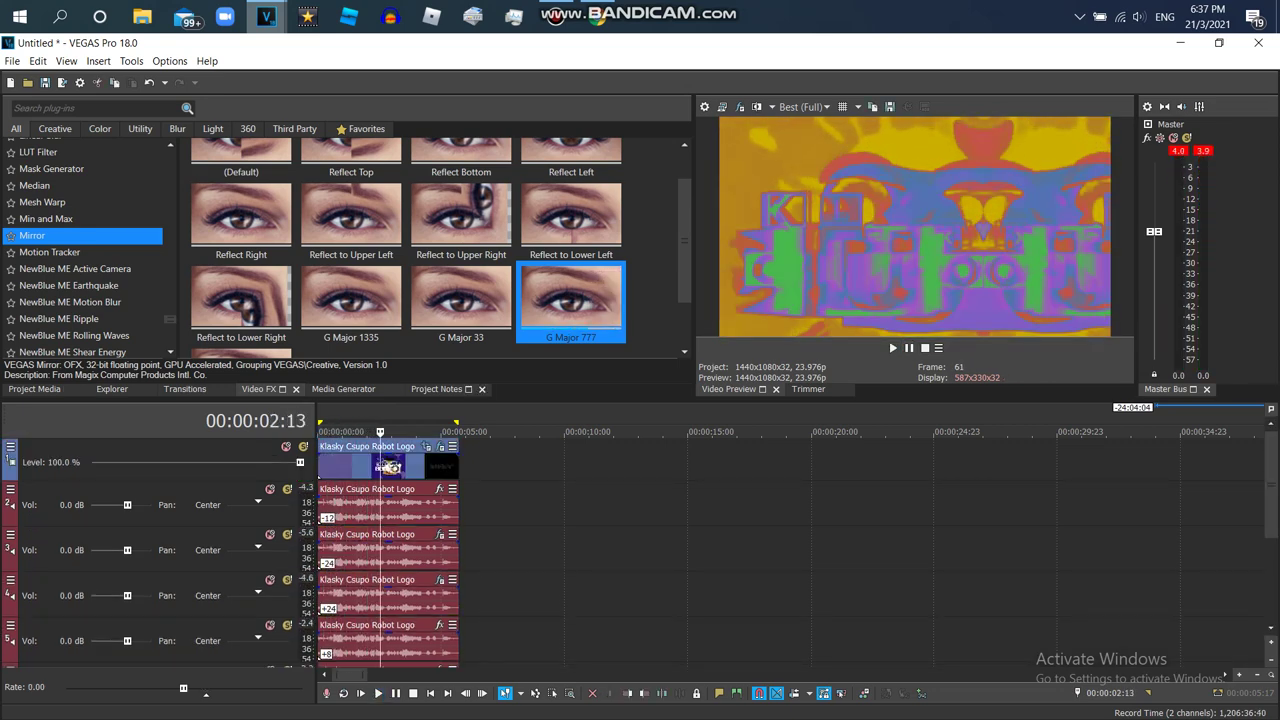
left_click(441, 447)
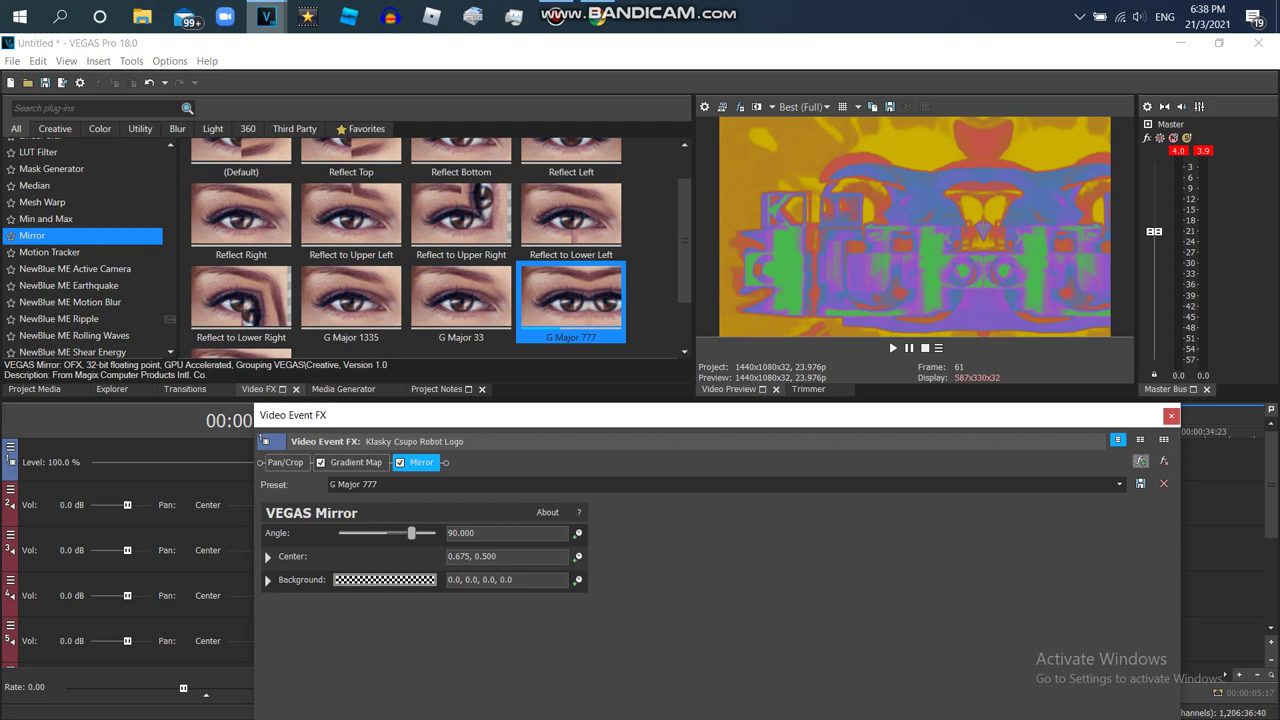
left_click(356, 463)
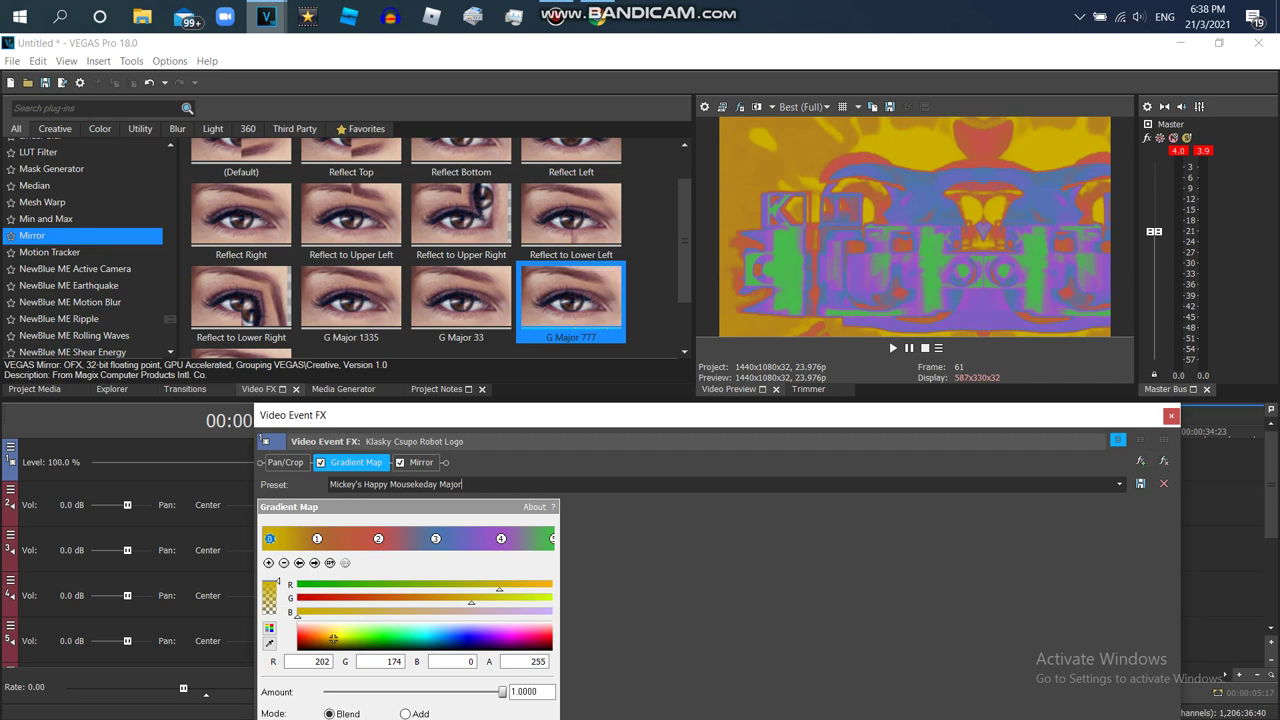
type("https://www.youtube.com/watch?v=gbchGWPcHNY")
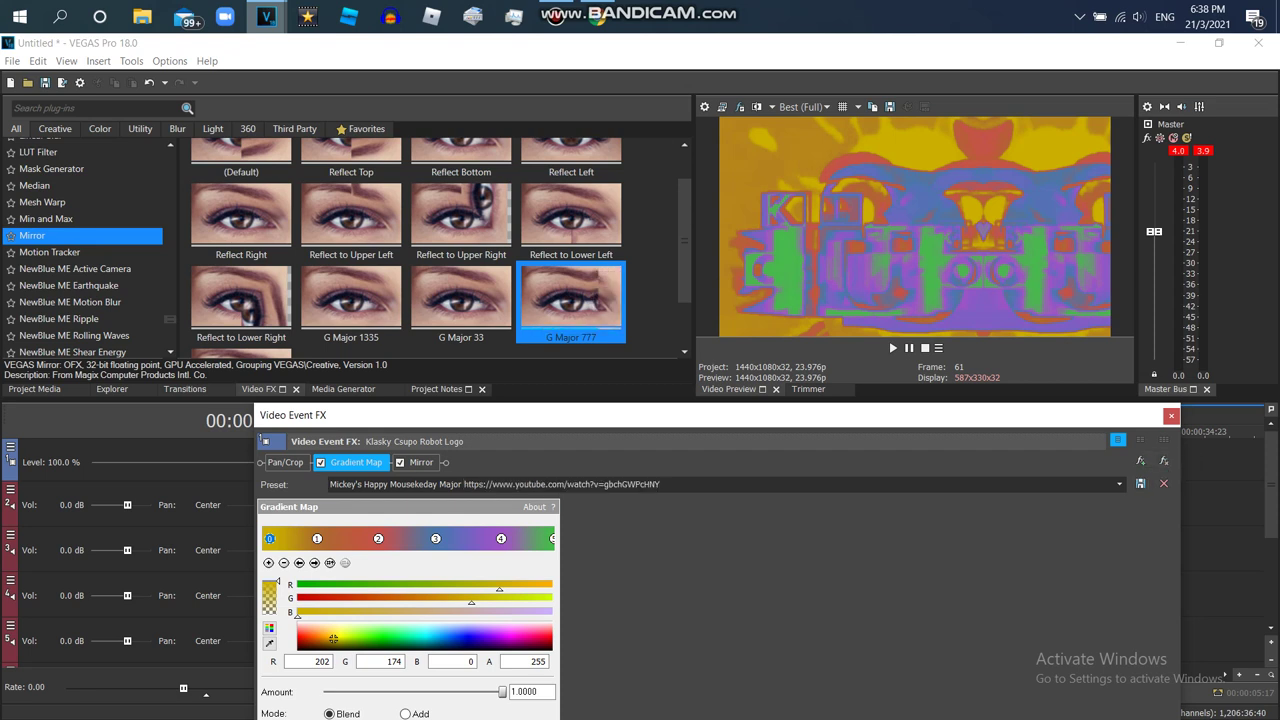
left_click_drag(662, 484, 414, 484)
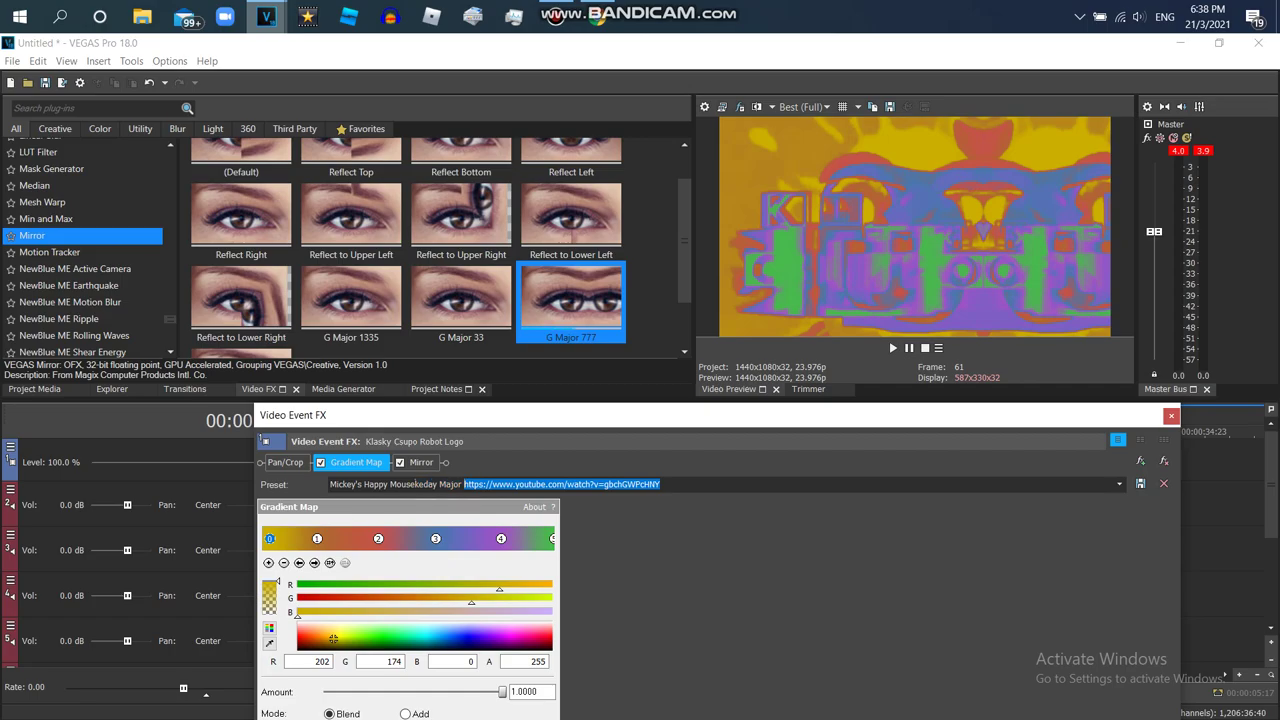
key("BackSpace")
left_click(597, 16)
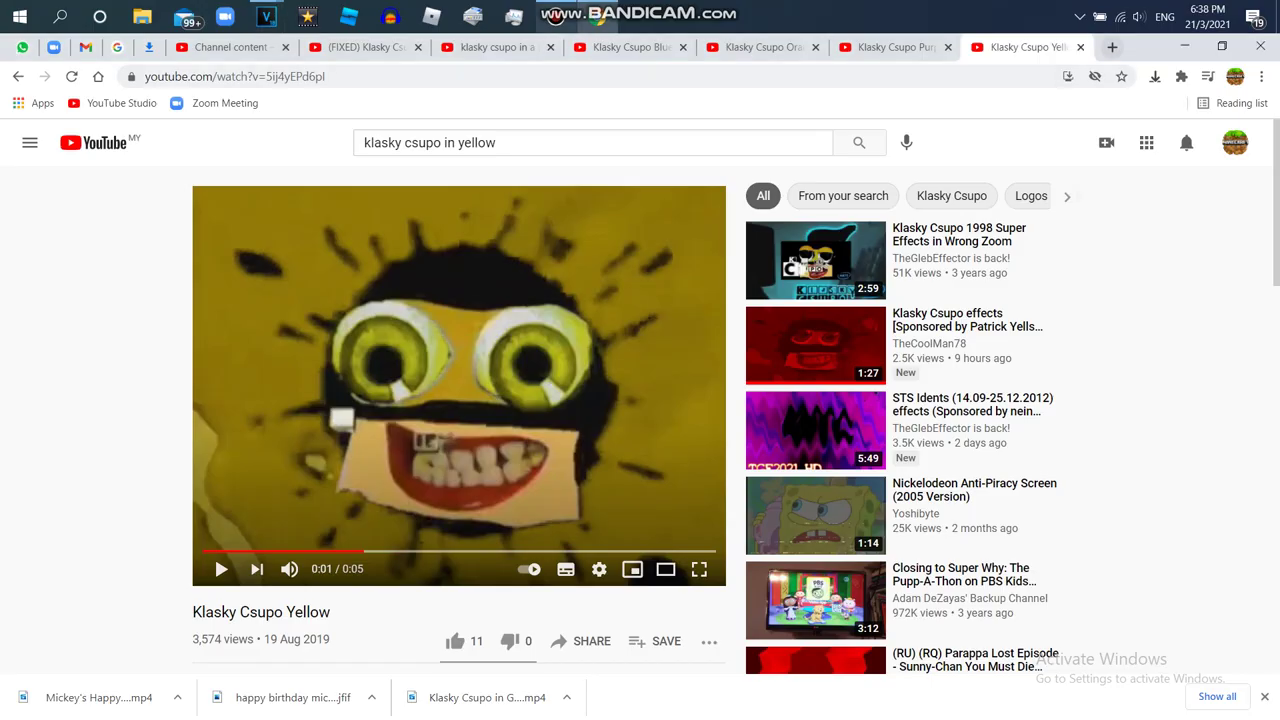
key("ctrl+t")
type("https://www.youtube.com/watch?v=gbchGWPcHNY")
key("Return")
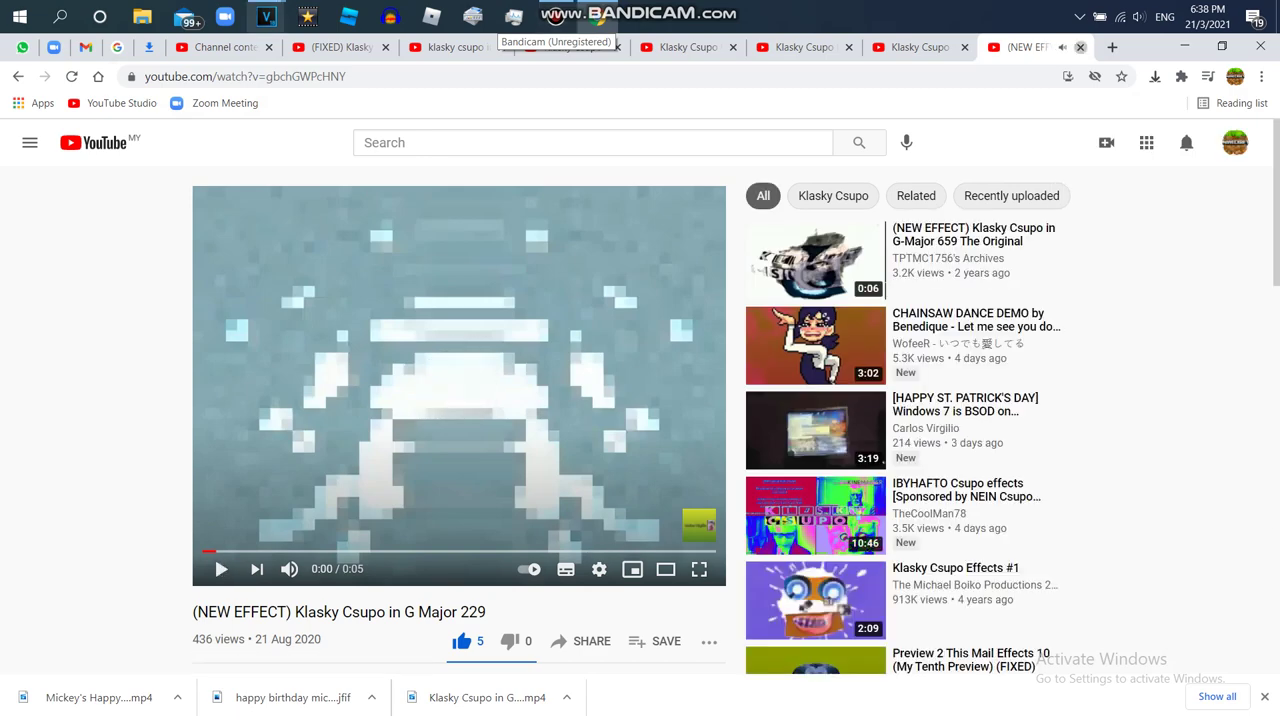
left_click(1080, 47)
mouse_move(266, 16)
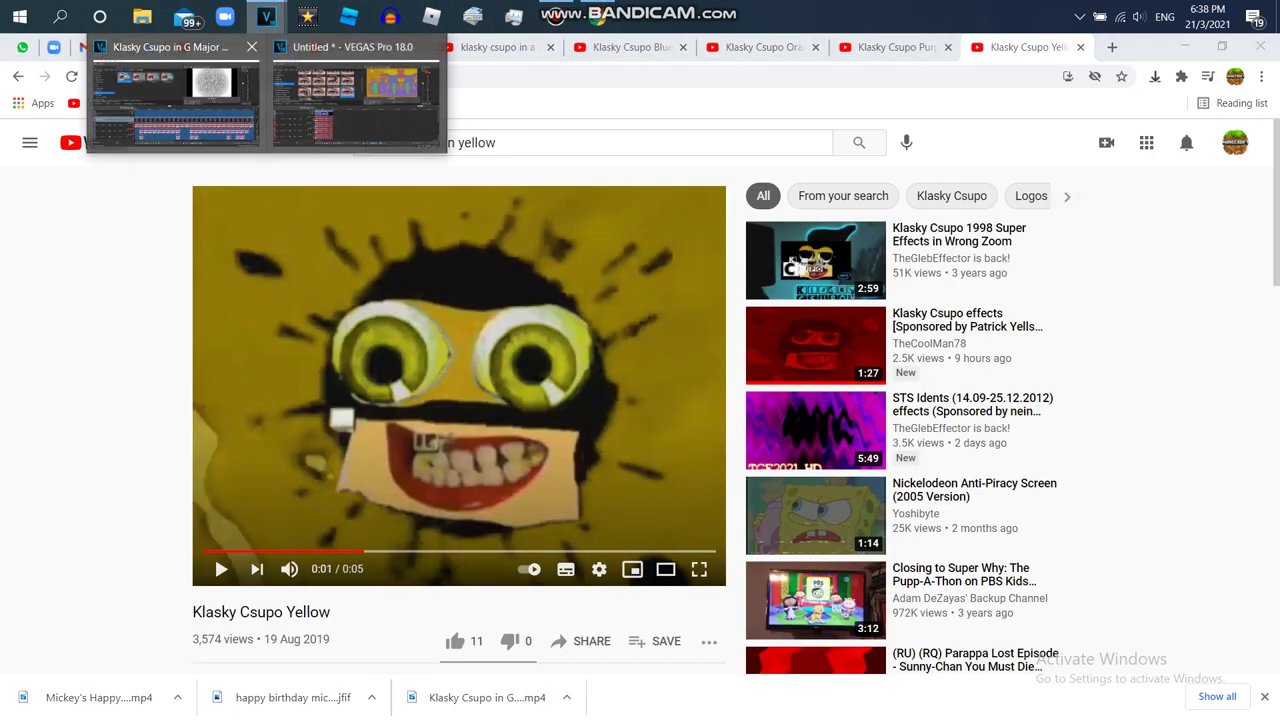
left_click(350, 100)
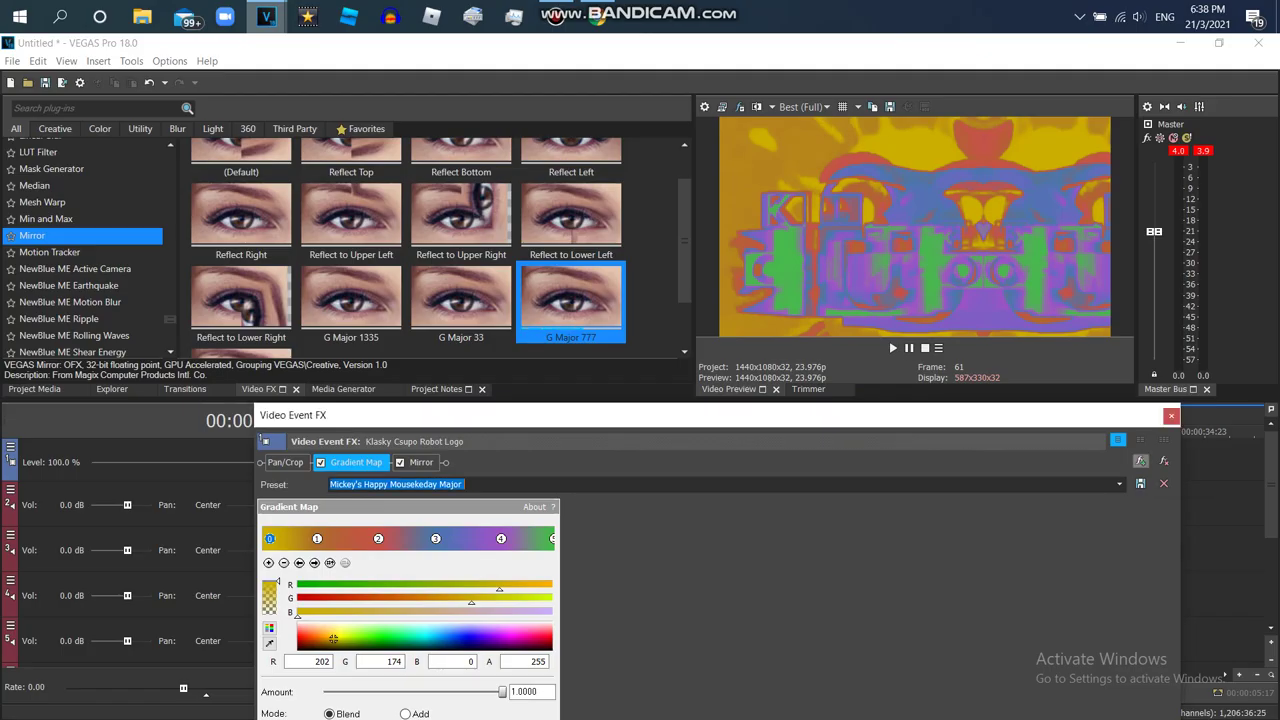
- Save the Gradient Map and Mirror chain as the package "Mickey's Happy Mousekeday Major", copying that name, and close the video effect window
left_click(1118, 440)
left_click(1029, 328)
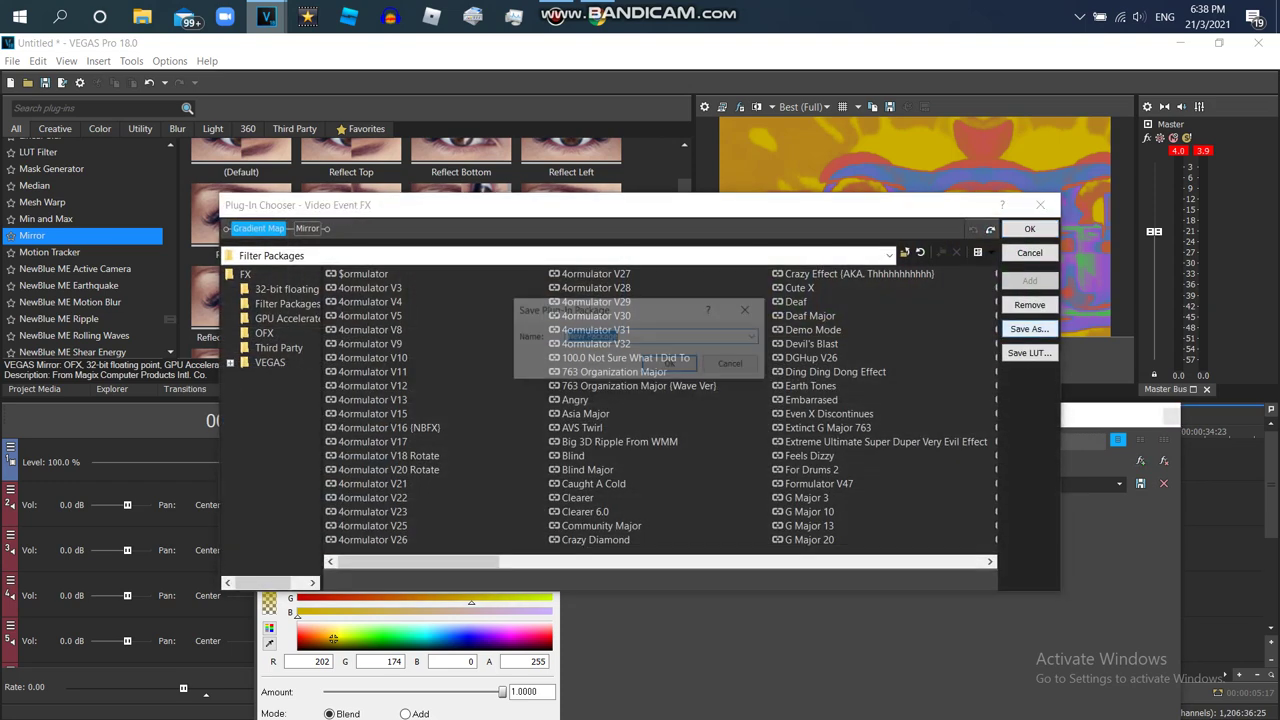
type("Mickey's Happy Mousekeday Major")
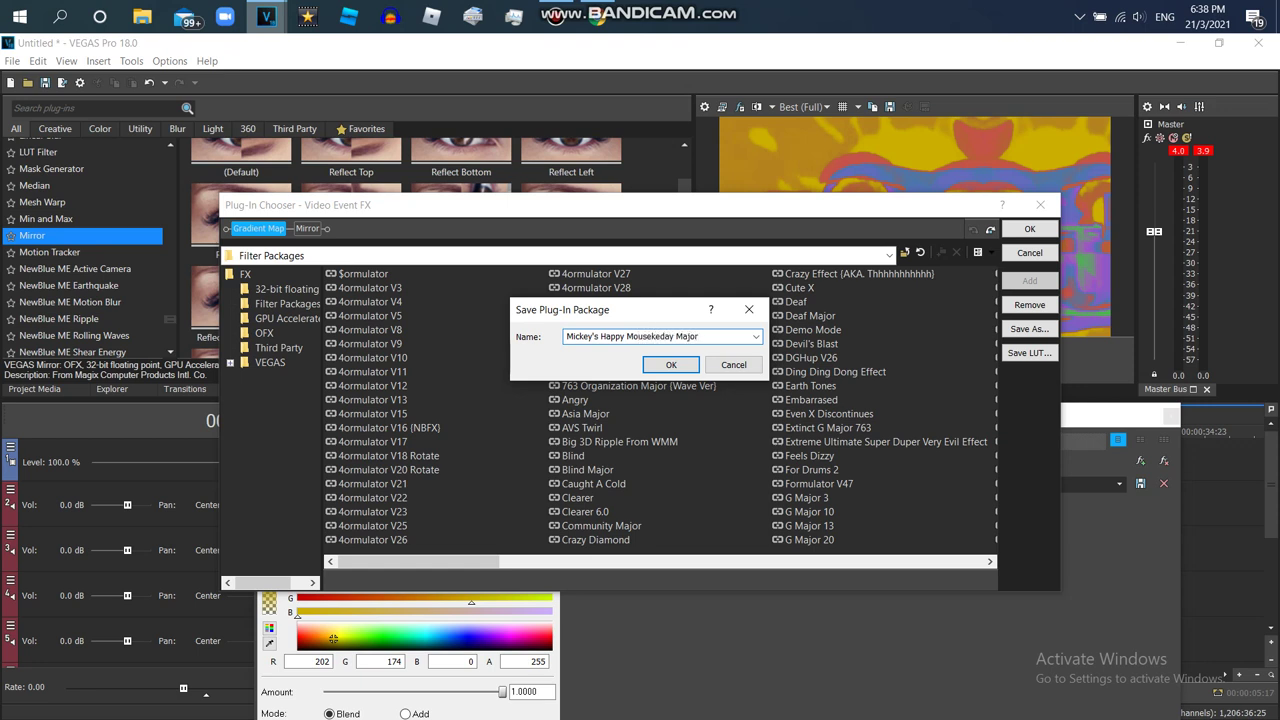
left_click_drag(700, 337, 583, 337)
right_click(592, 336)
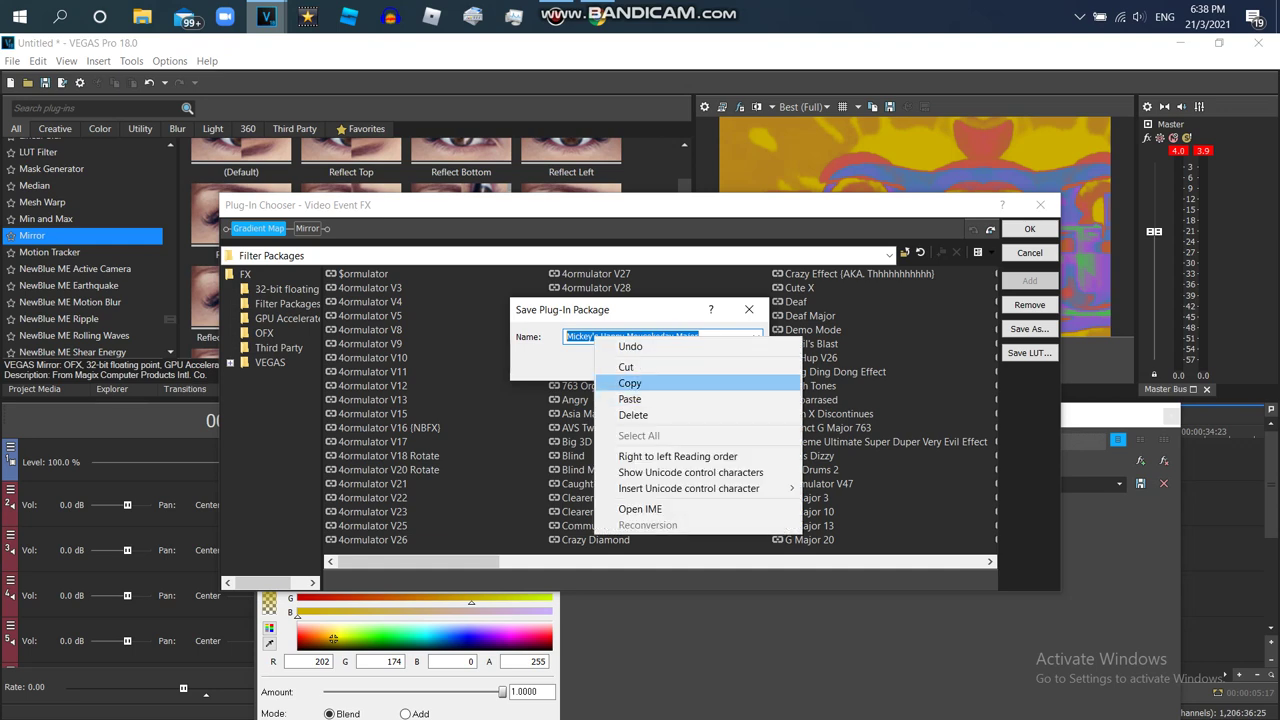
left_click(630, 383)
left_click(668, 362)
left_click(1029, 229)
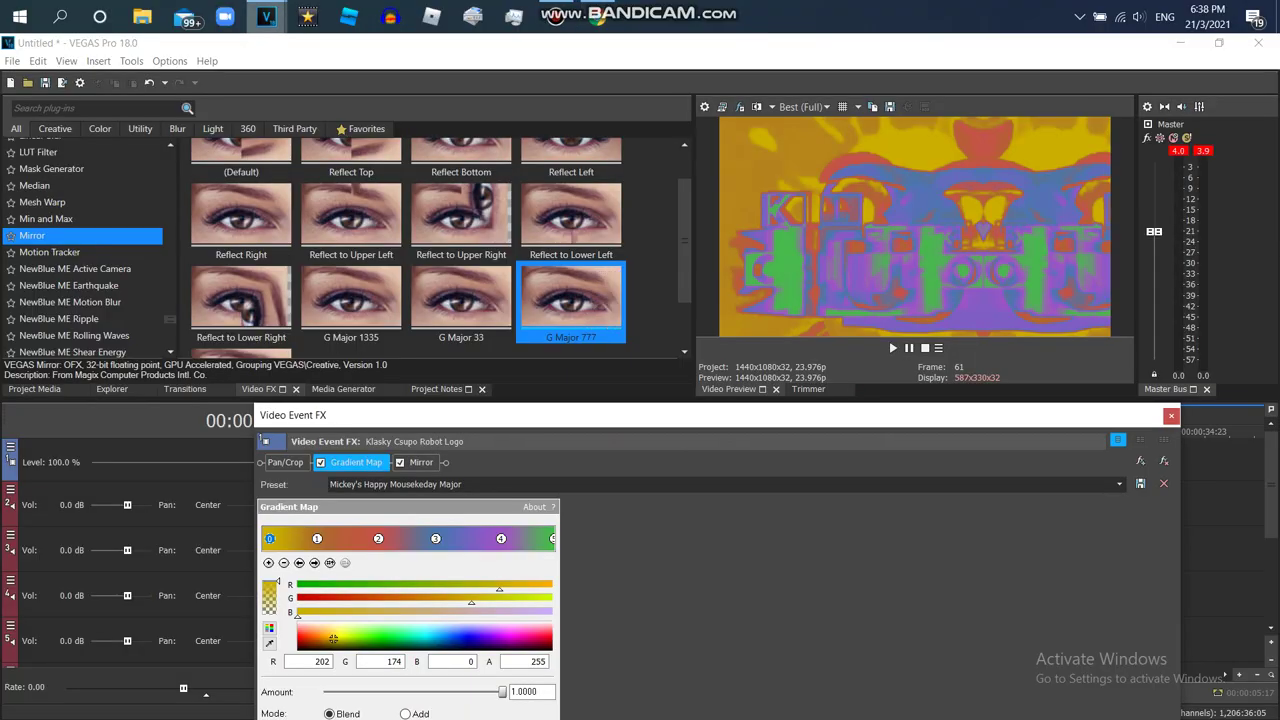
left_click(1171, 416)
- Play the finished logo effect from the beginning of the timeline
left_click(1059, 530)
key("Home")
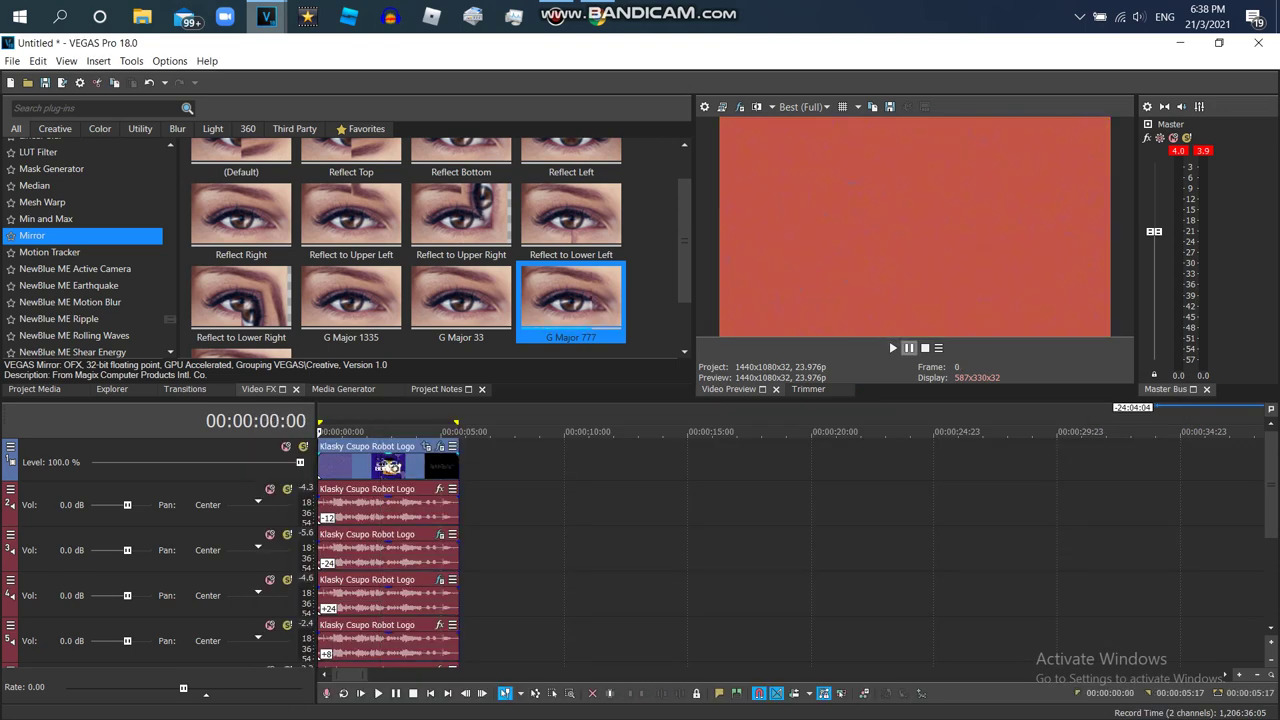
key("space")
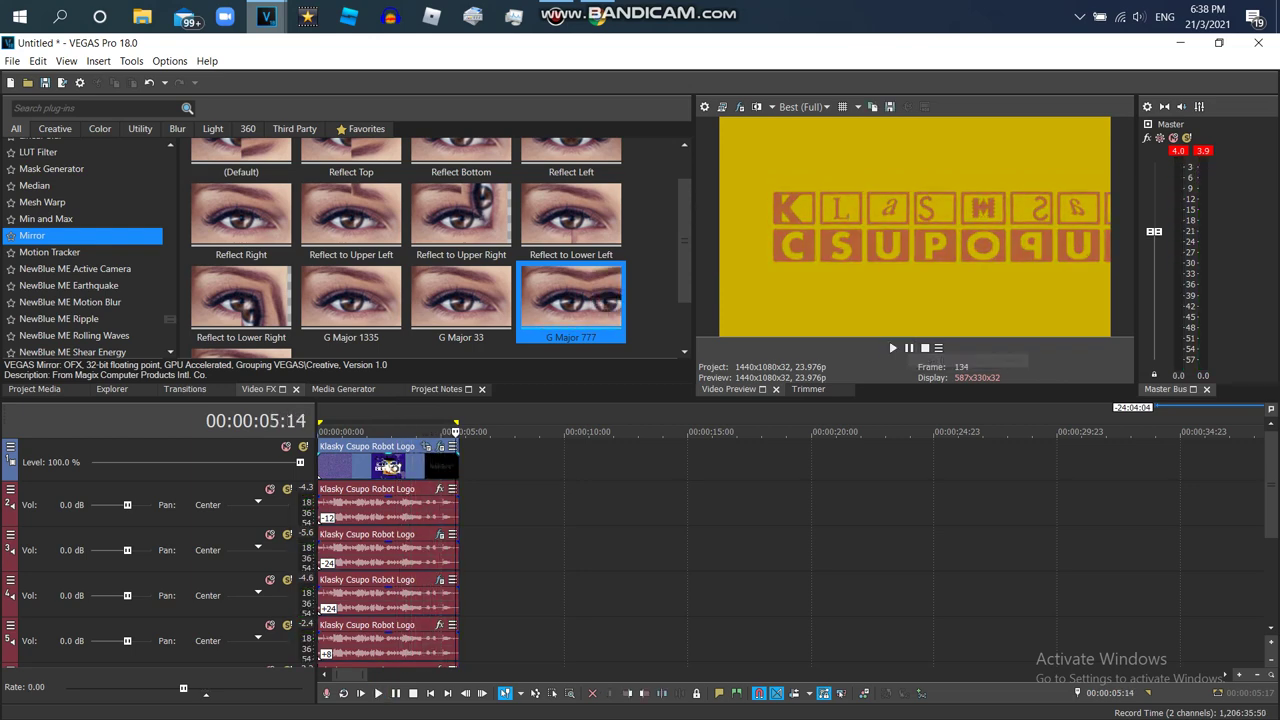
- Start rendering the project with the Windows Media Video V11 format and the 2.3 Mbps HD 720-24p Video template
left_click(12, 61)
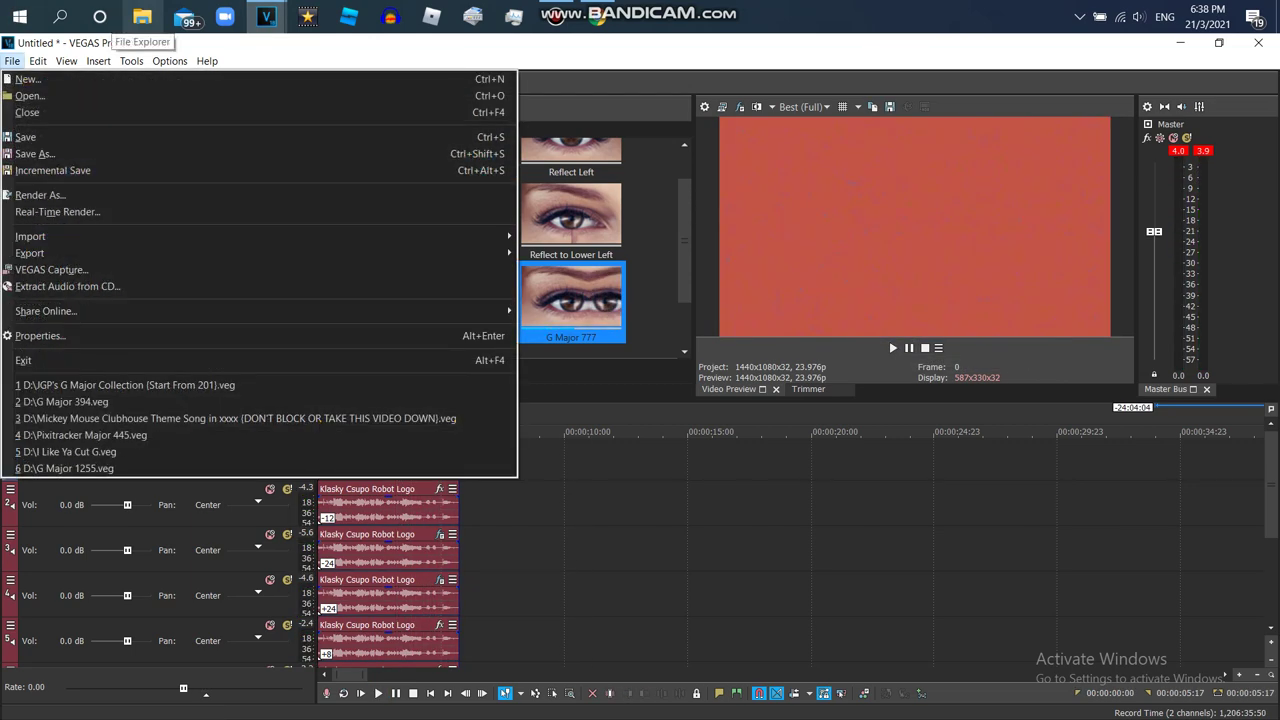
left_click(41, 195)
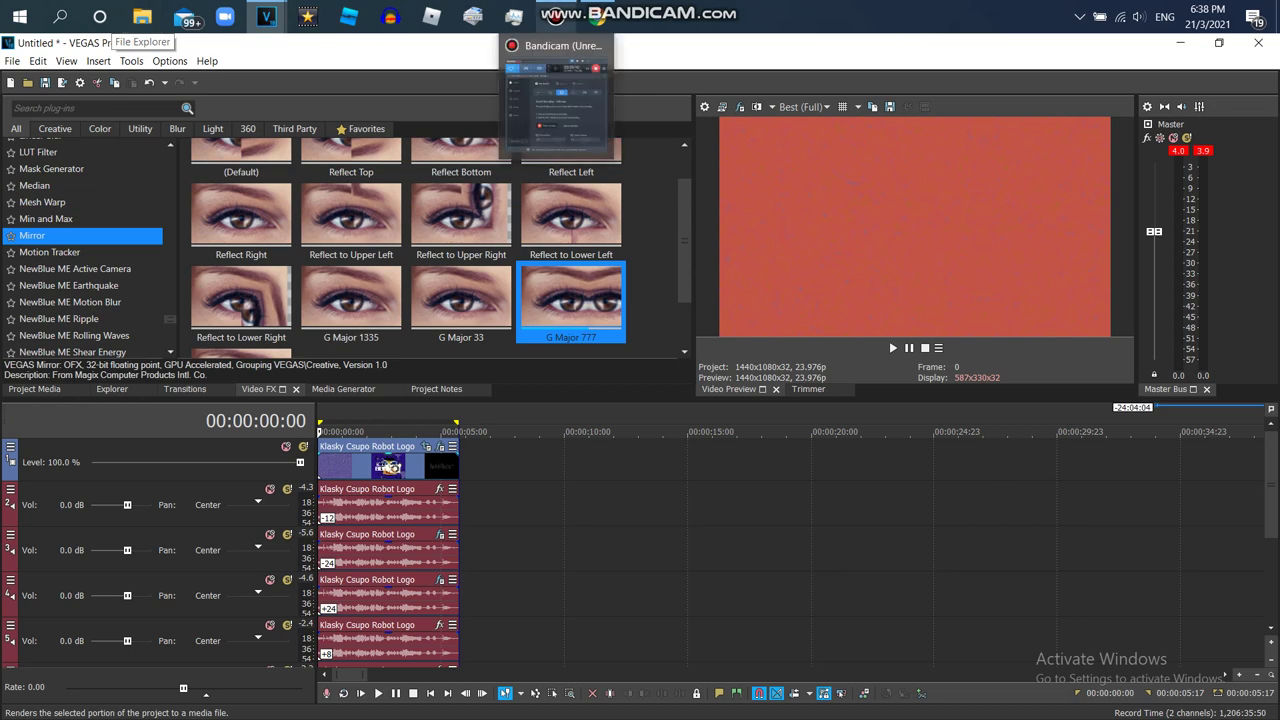
left_click(556, 17)
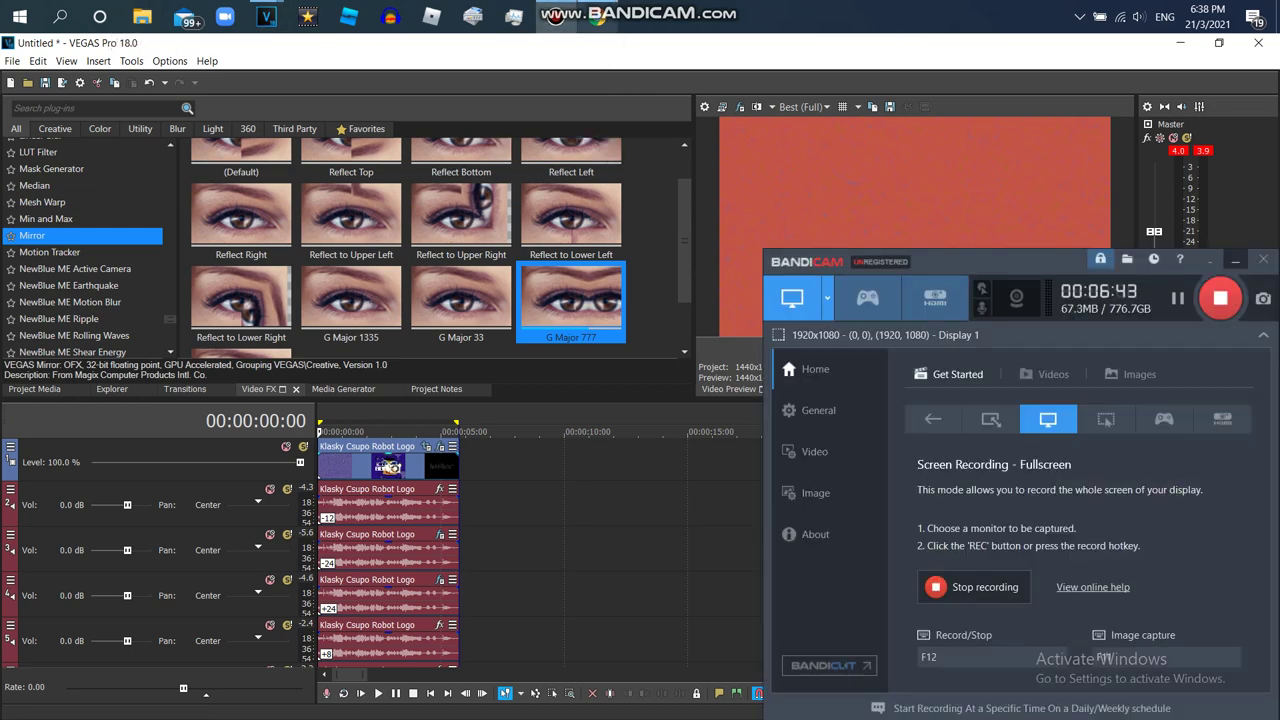
left_click(1235, 261)
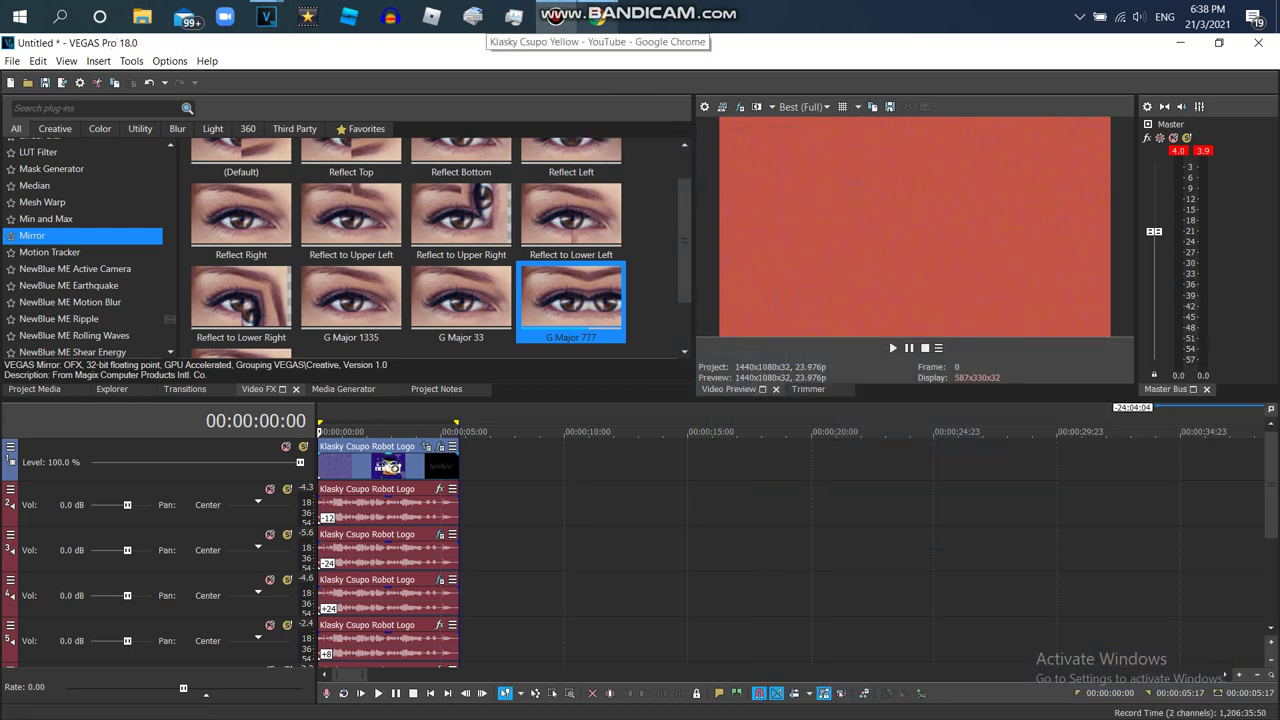
left_click(383, 395)
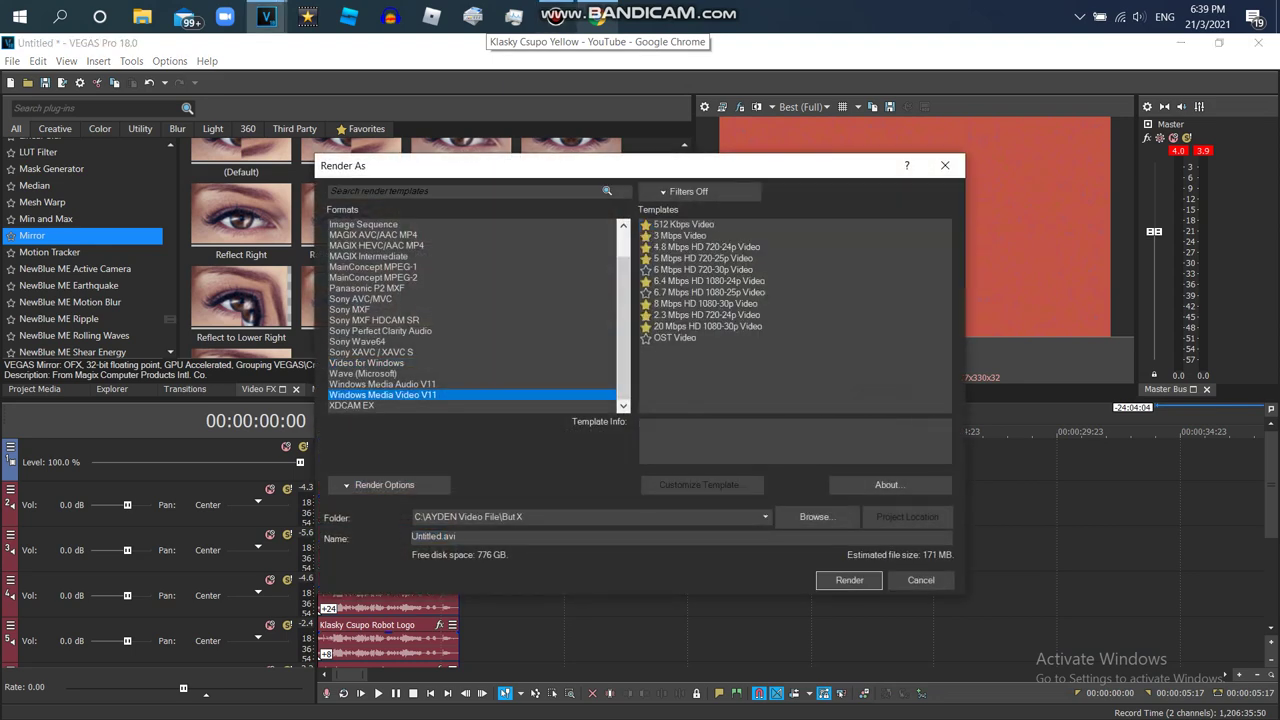
left_click(707, 315)
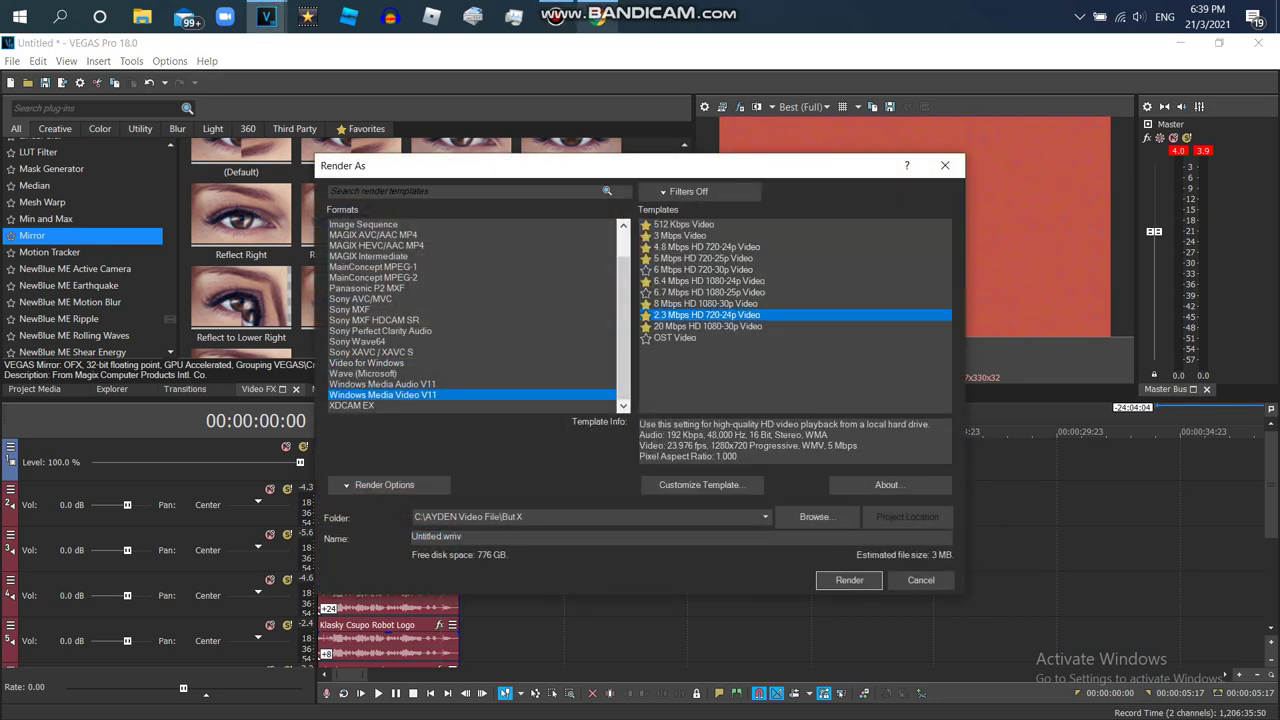
- Choose the main video folder on drive C for the render and name it "(NEW EFFECT) Klasky Csupo in Mickey's Happy Mousekeday Major"
left_click(765, 517)
left_click(470, 585)
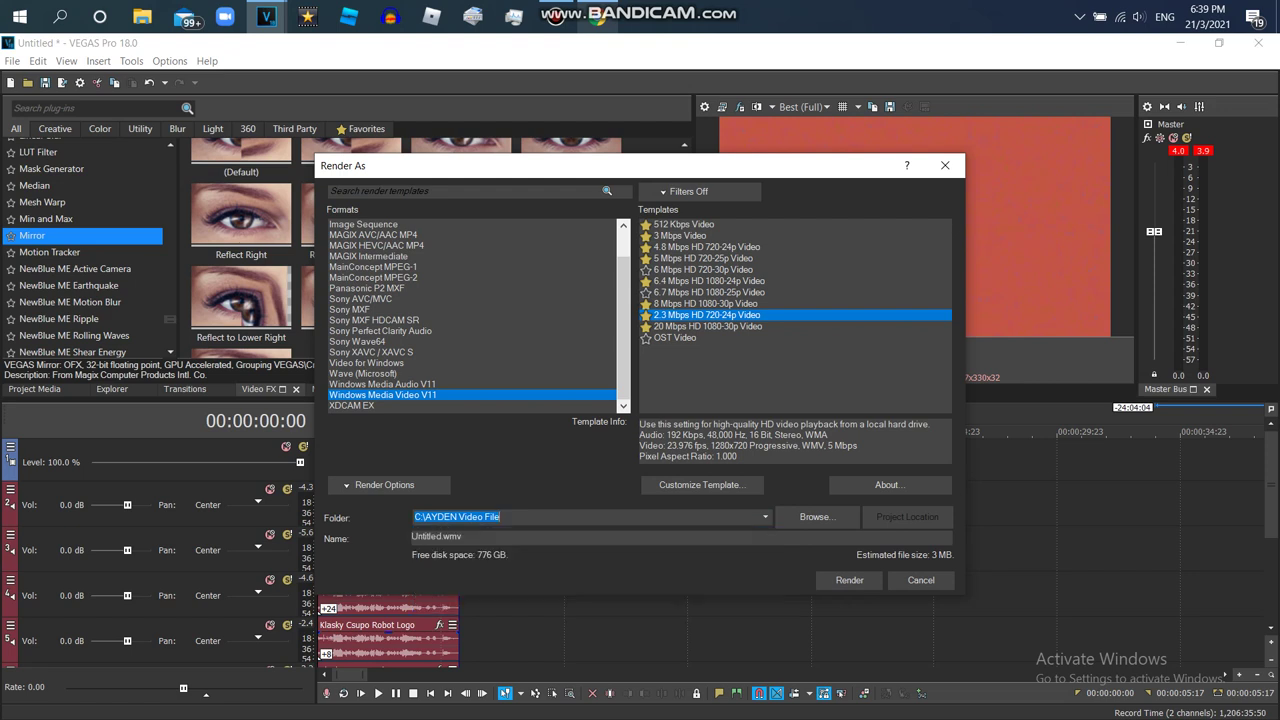
double_click(437, 537)
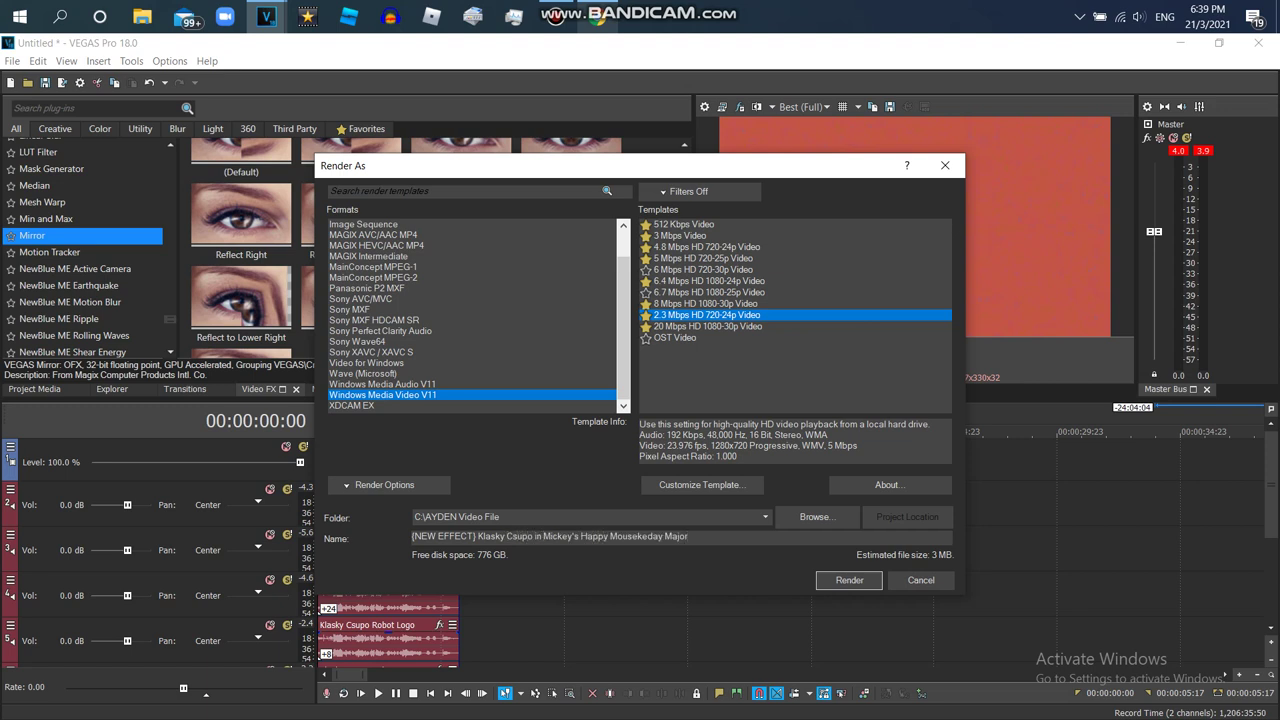
- Confirm the render settings and start rendering the project to the WMV file
key("Return")
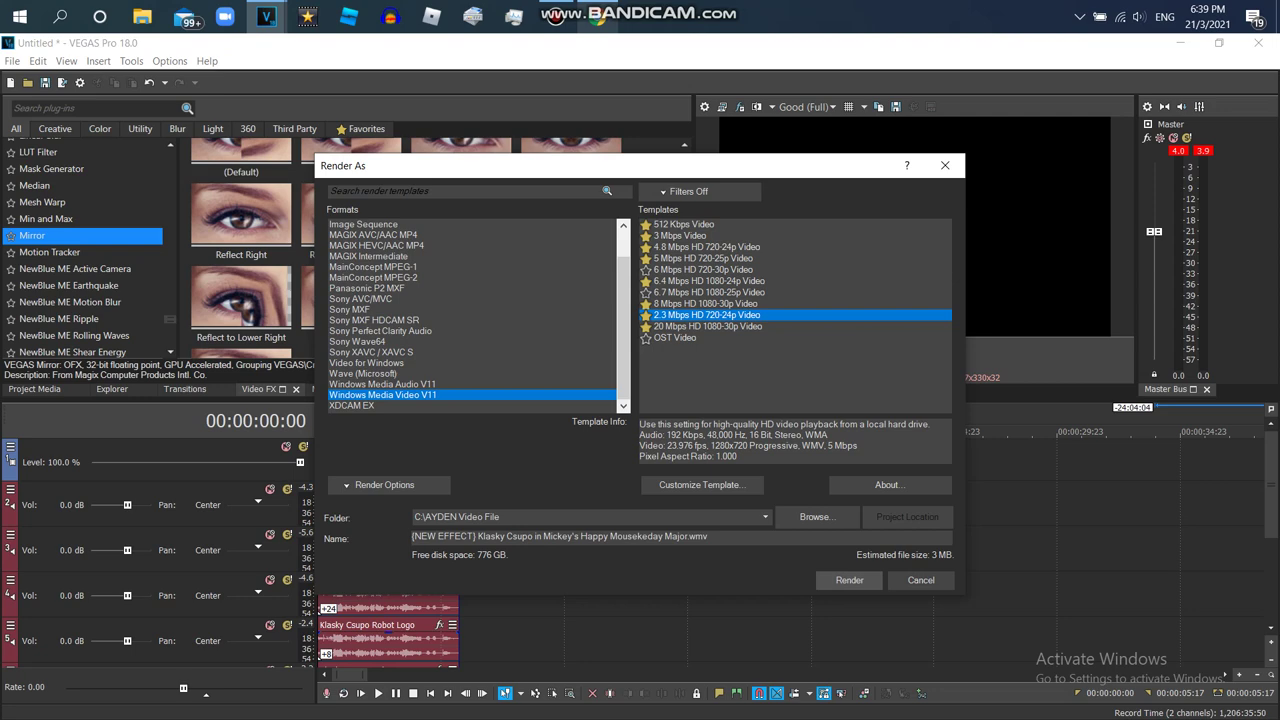
key("Return")
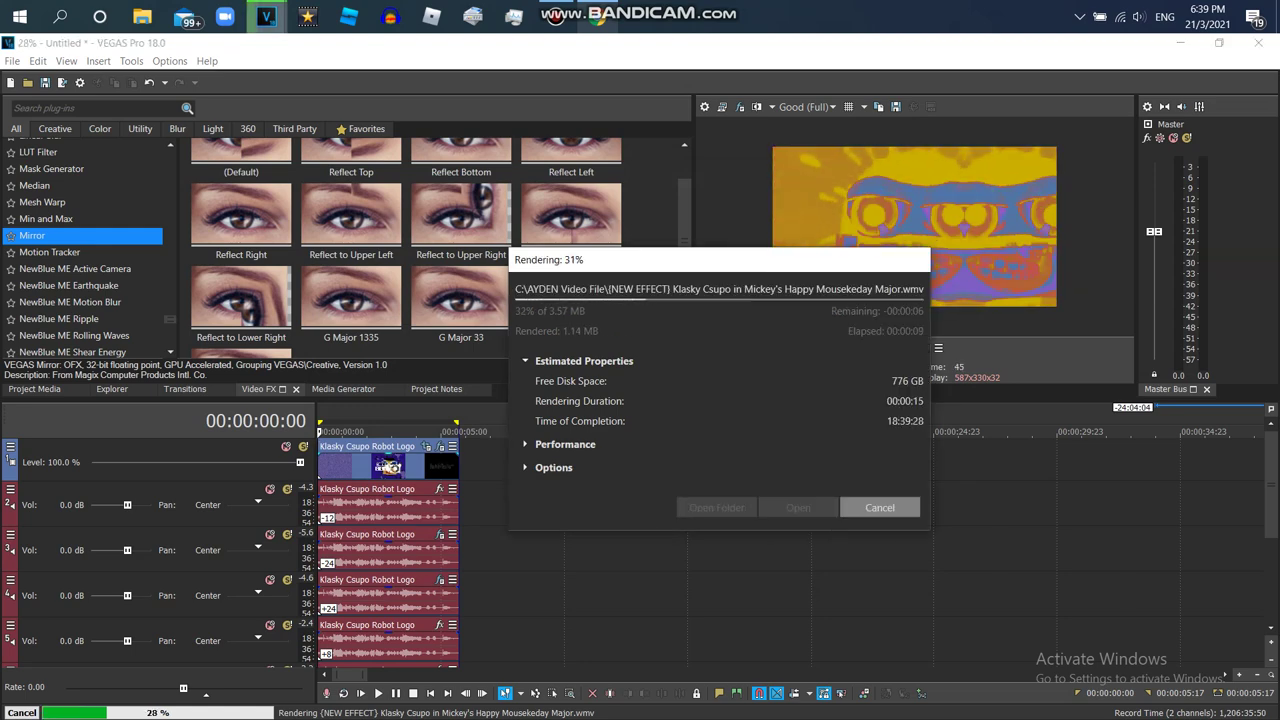
- Switch to Chrome and close all the Klasky Csupo video tabs, leaving the YouTube Studio channel content open
left_click(598, 16)
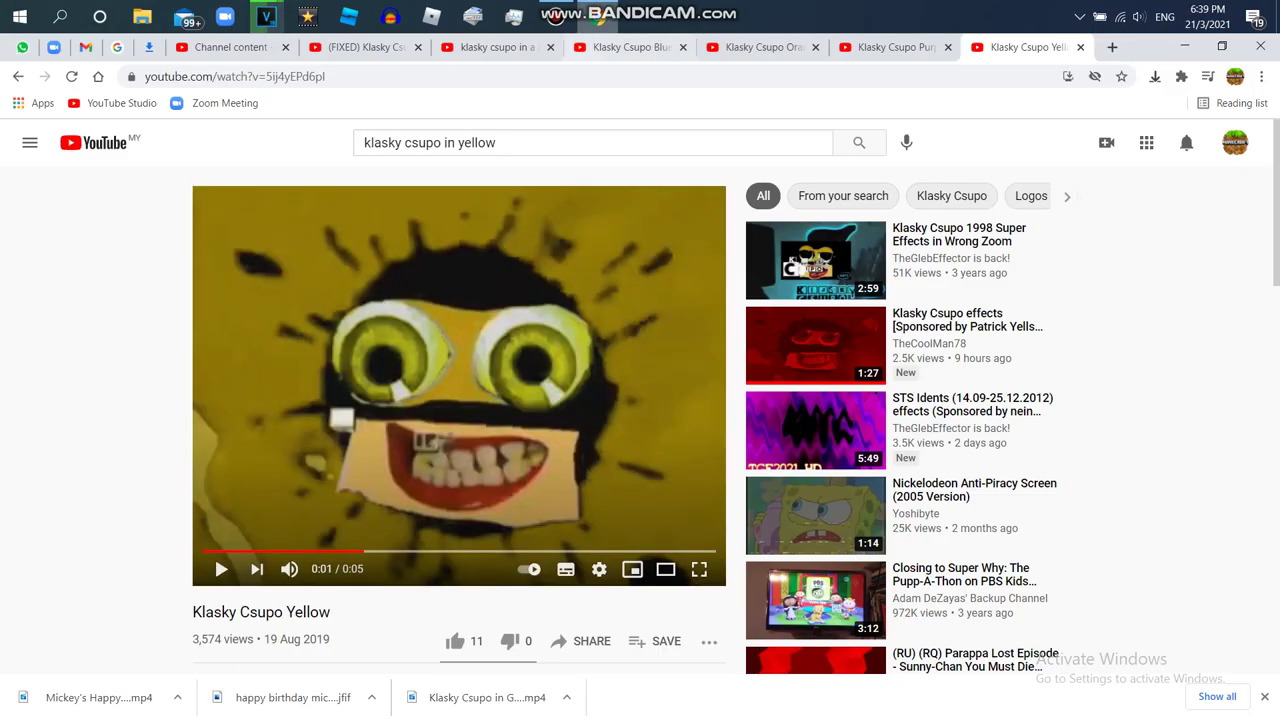
left_click(550, 47)
left_click(550, 47)
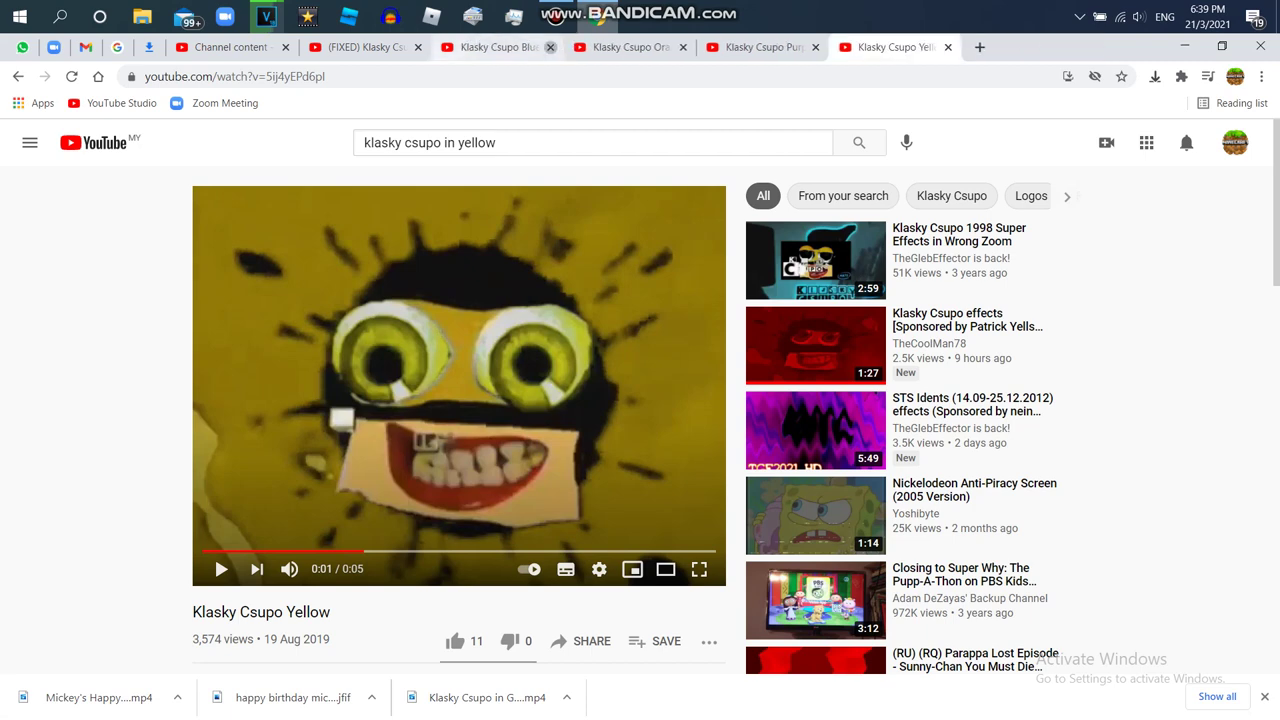
left_click(550, 47)
left_click(550, 47)
left_click(550, 47)
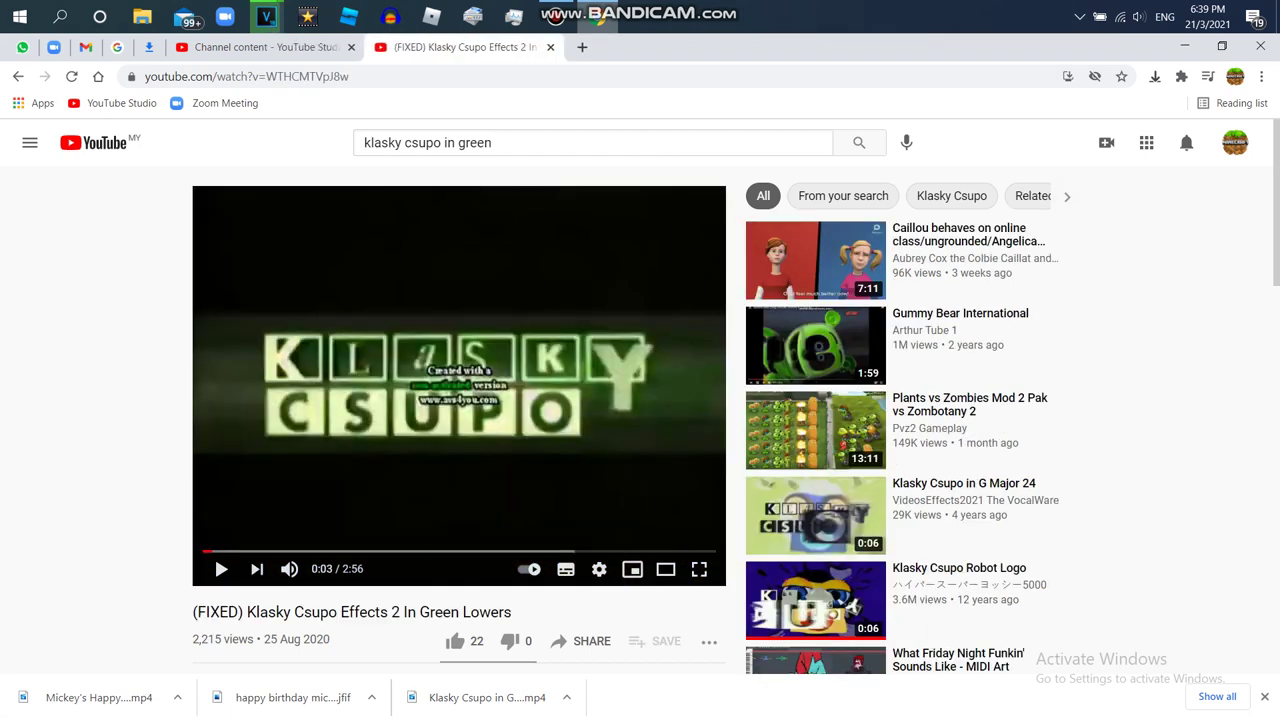
left_click(550, 47)
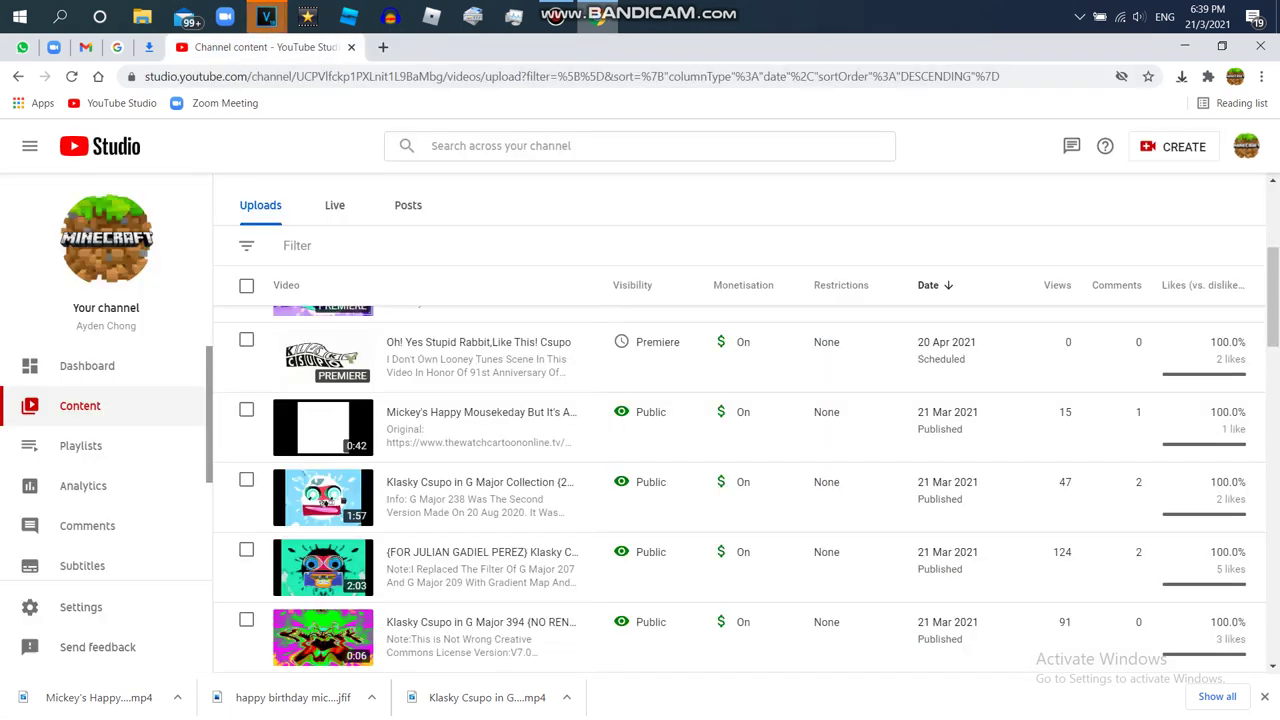
- Start a new video upload in YouTube Studio and browse to the main video folder on drive C
left_click(1173, 146)
left_click(1160, 177)
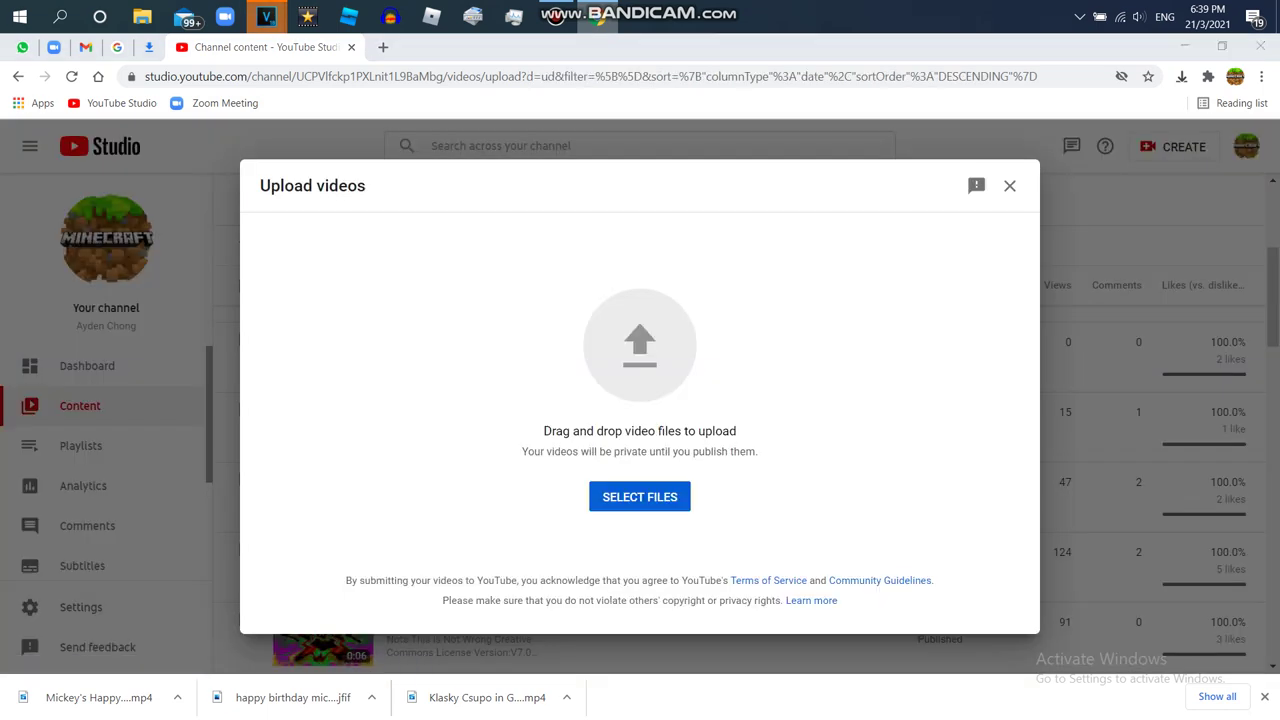
left_click(640, 497)
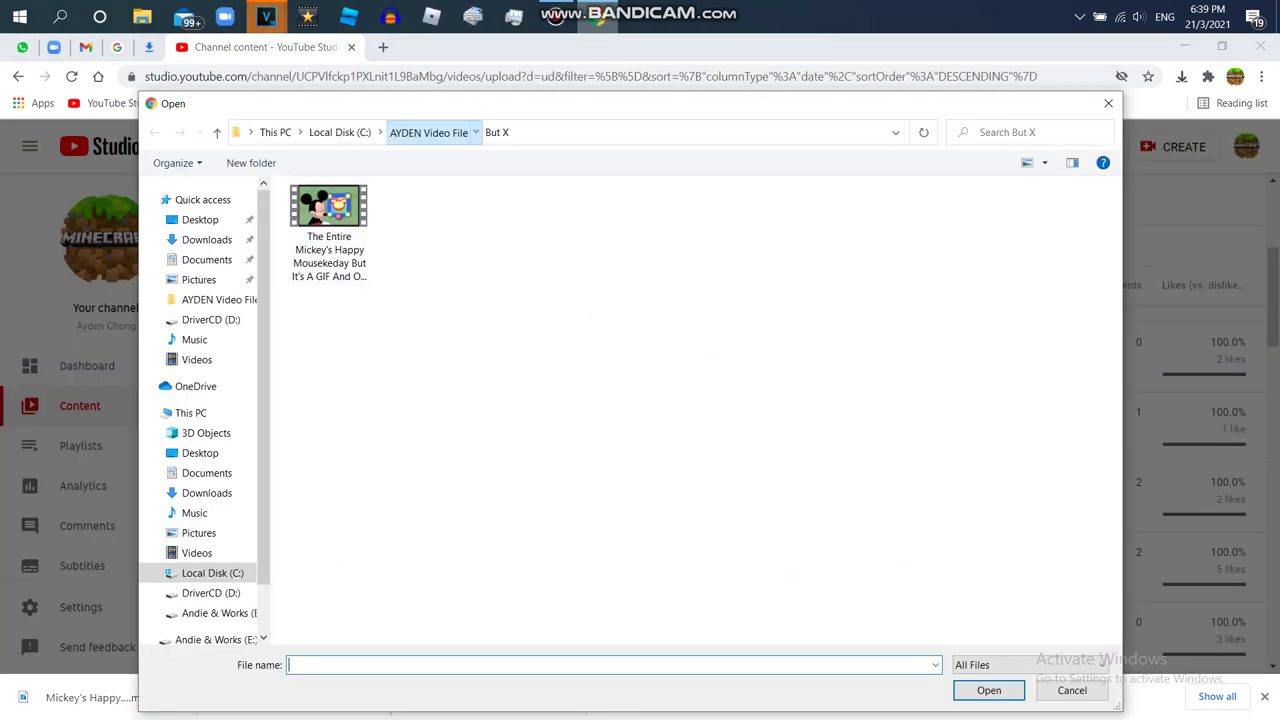
left_click(428, 132)
scroll(940, 200, "down", 15)
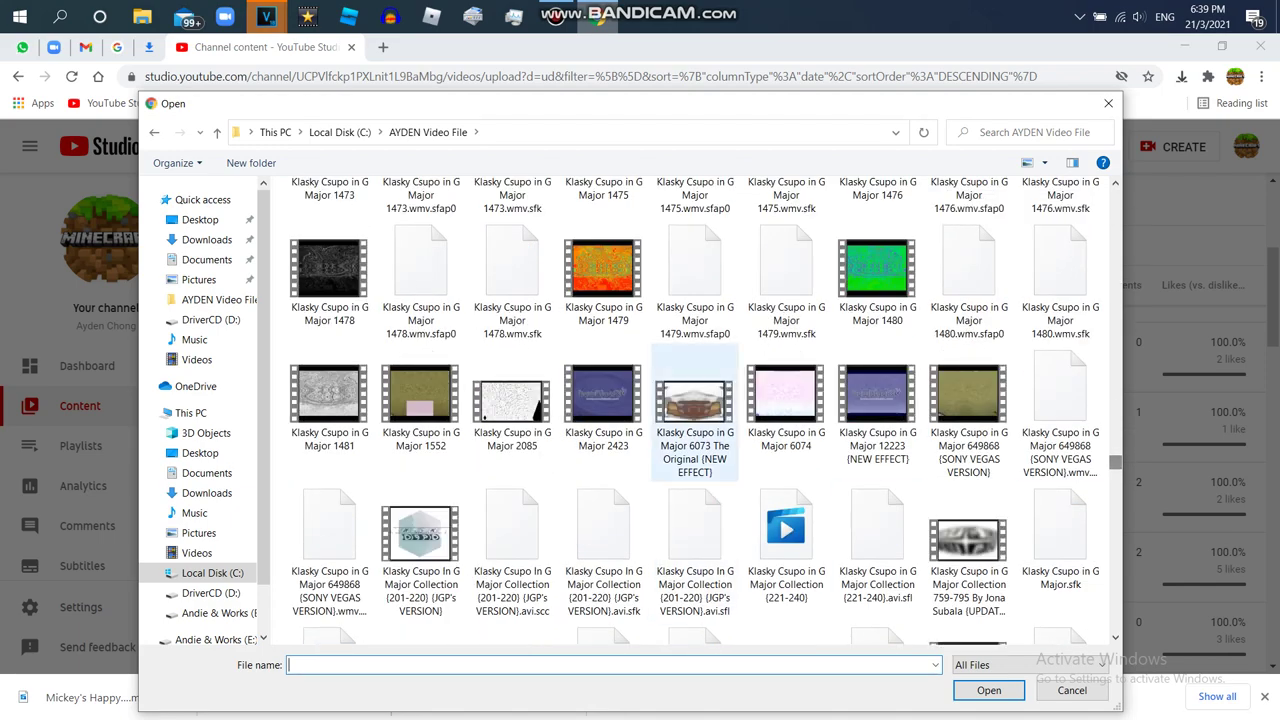
- Upload the file "{NEW EFFECT} Klasky Csupo in Mickey's Happy Mousekeday Major.wmv", finding it by its file name
left_click(694, 440)
left_click(541, 667)
left_click(357, 666)
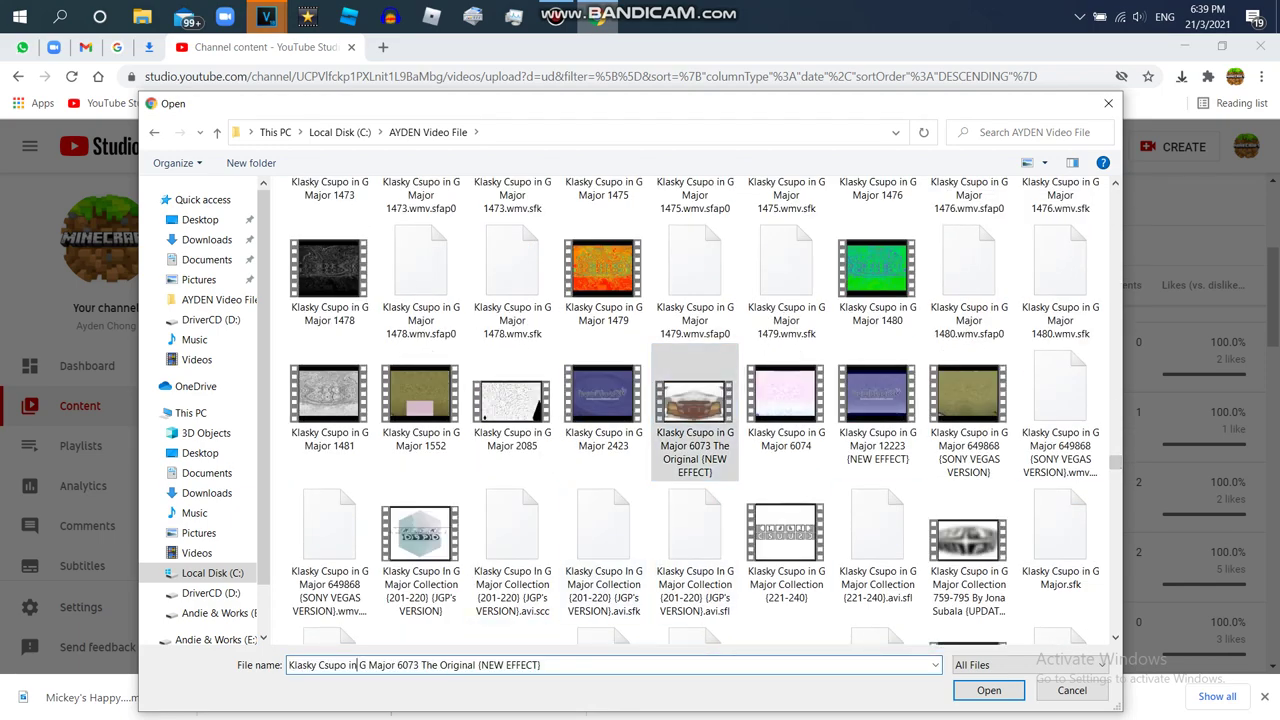
key("ctrl+a")
type("{N")
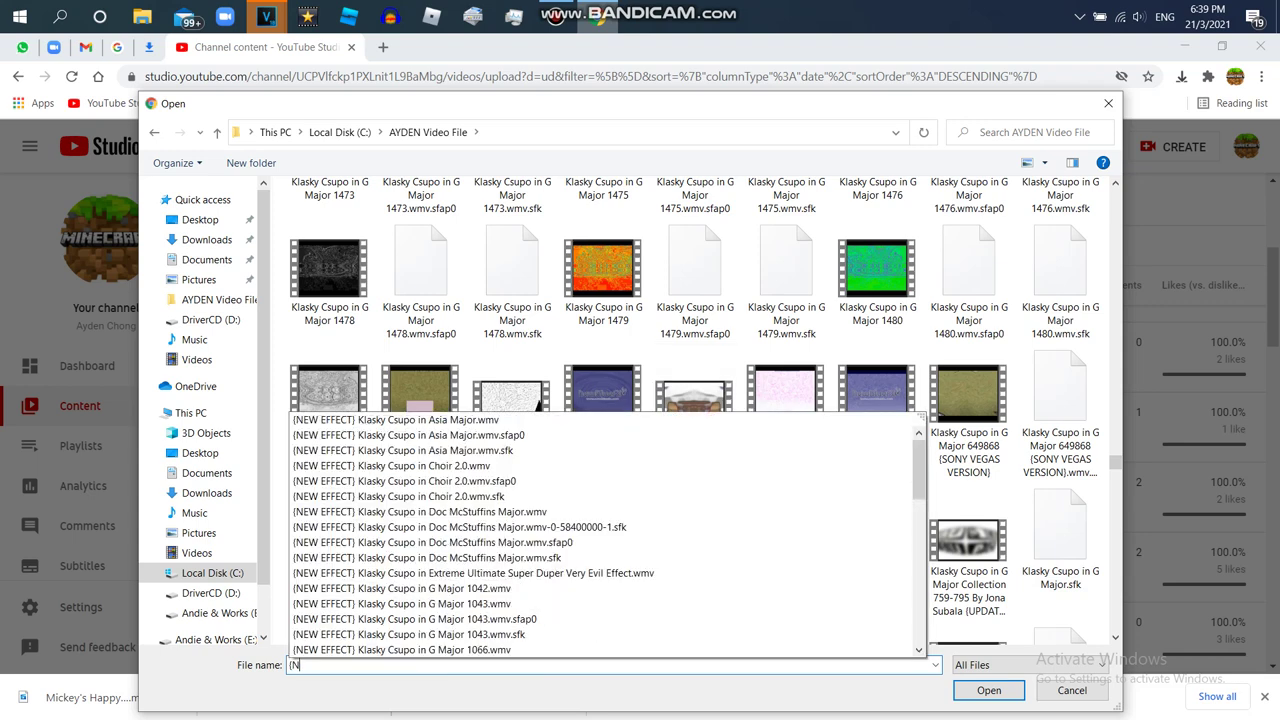
type("EW EFFECT")
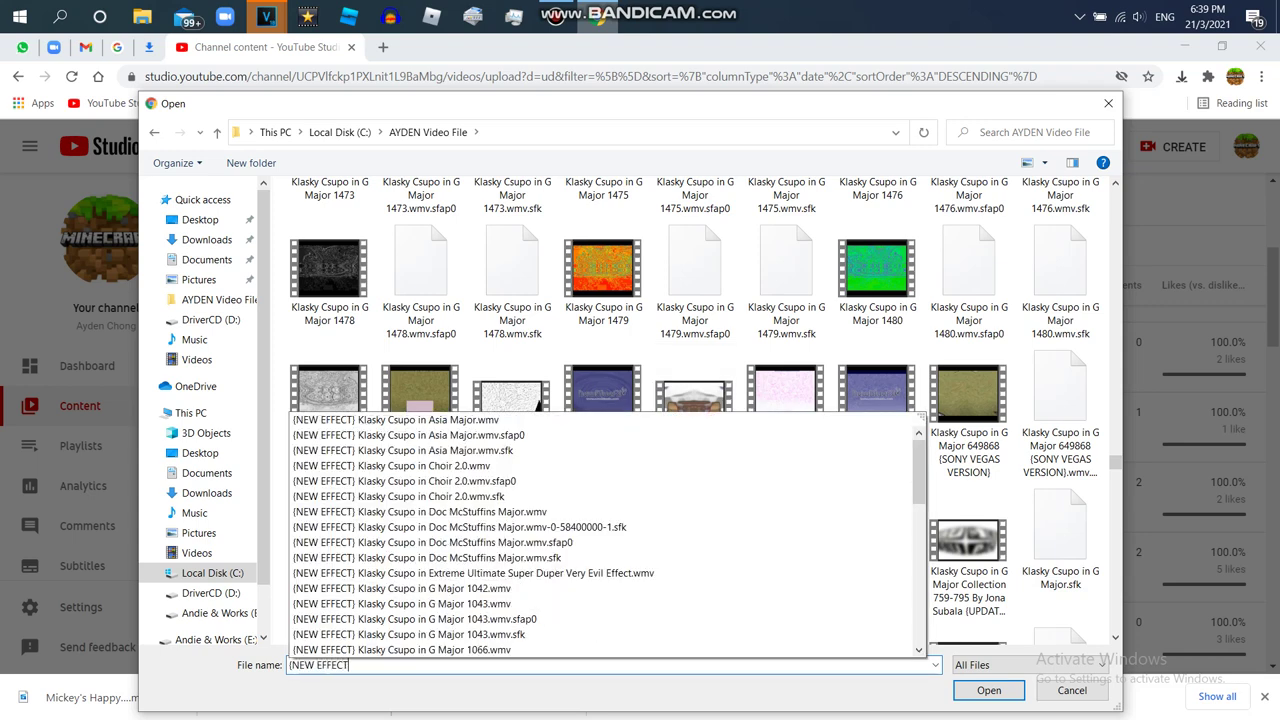
type("} Klasky Csupo in Mick")
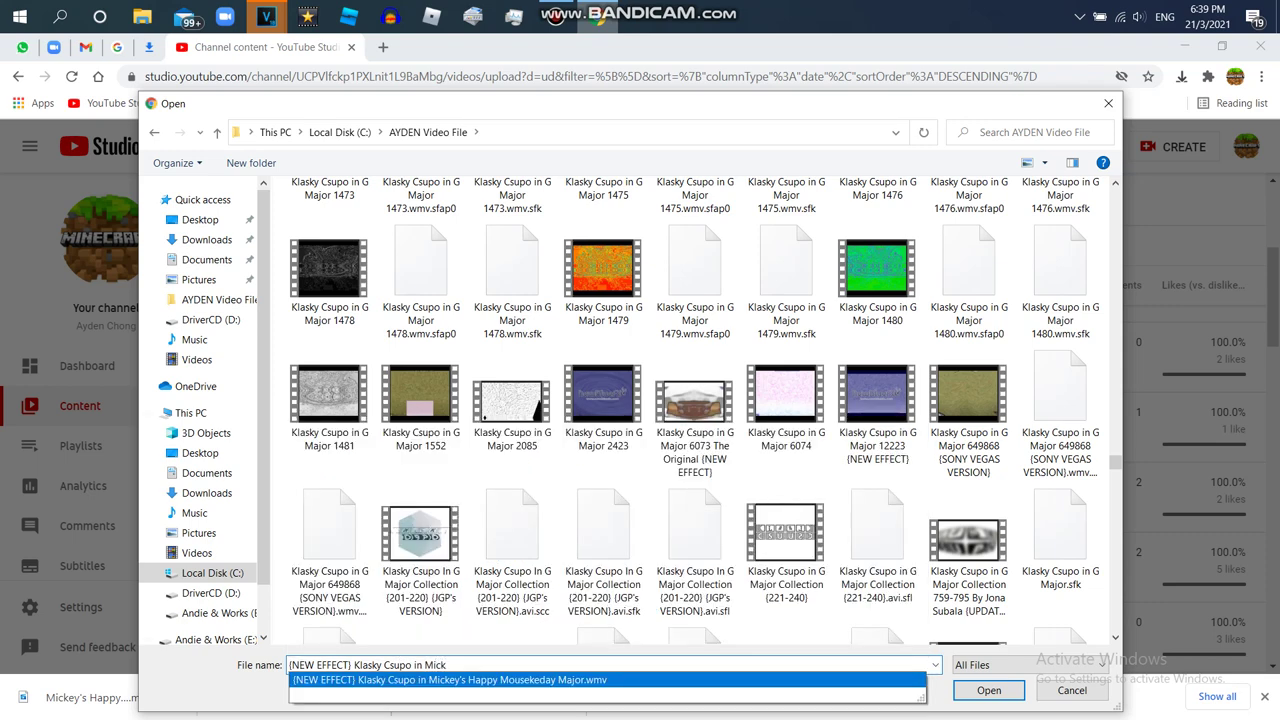
left_click(450, 680)
key("Return")
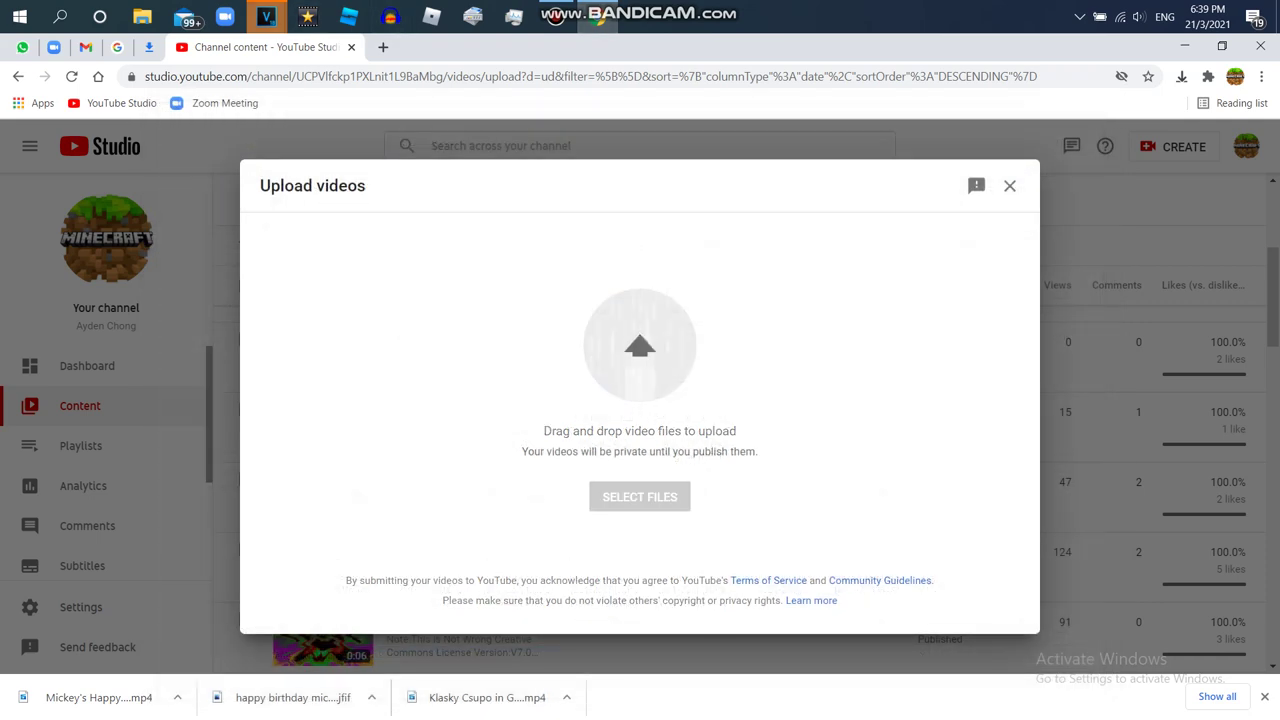
- Switch to VEGAS Pro, play the start of the logo effect and pause it
mouse_move(265, 16)
left_click(355, 95)
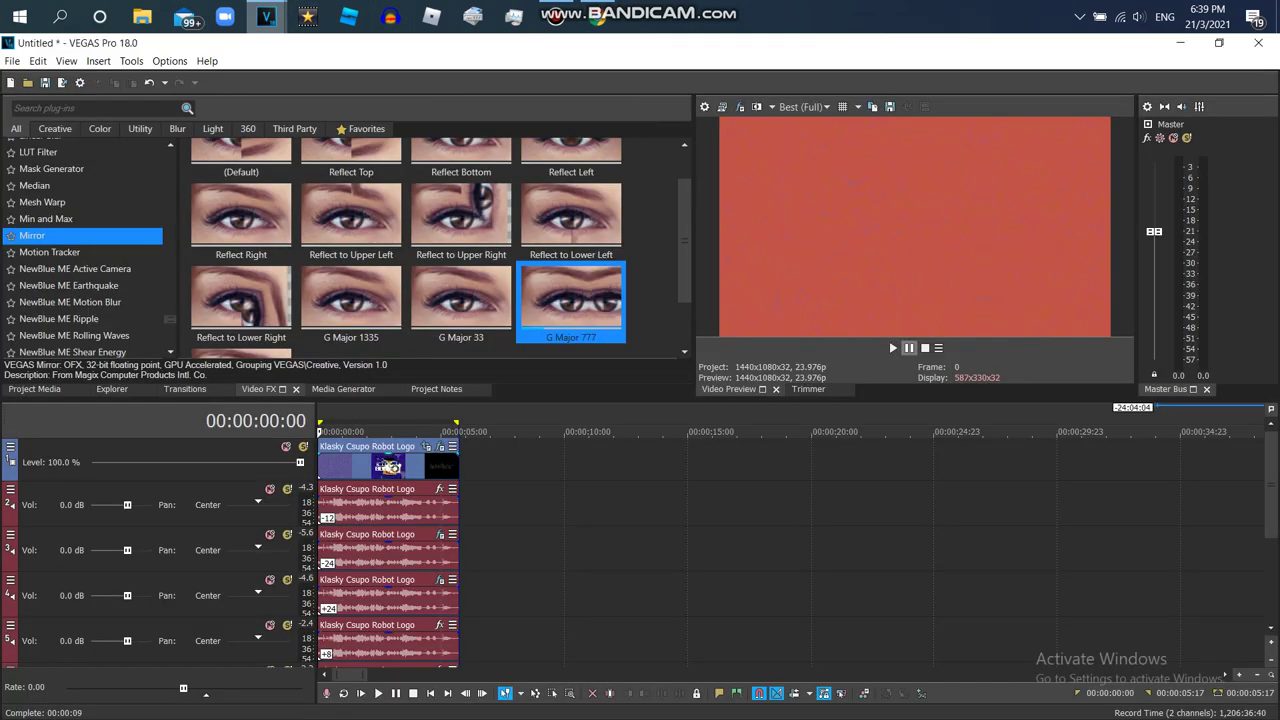
key("space")
left_click(909, 348)
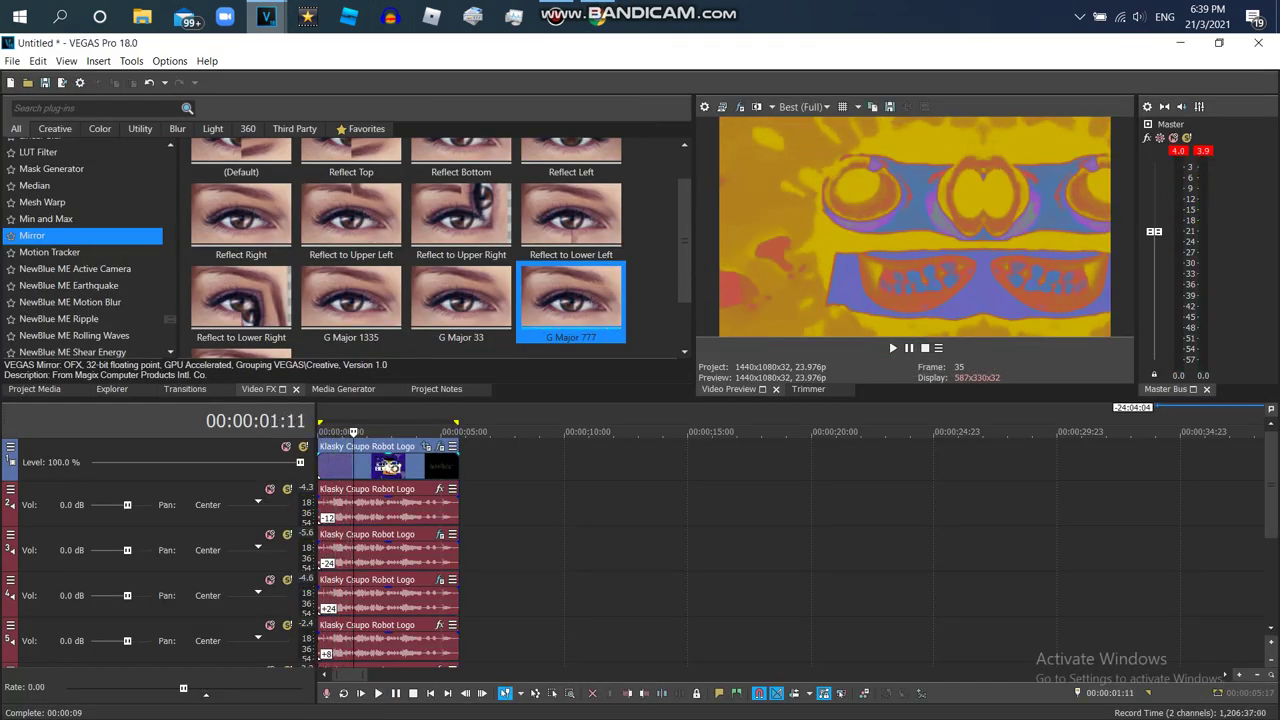
- Return to the upload in Chrome and set the video's audience to "No, it's not Made for Kids"
left_click(597, 16)
scroll(503, 440, "down", 10)
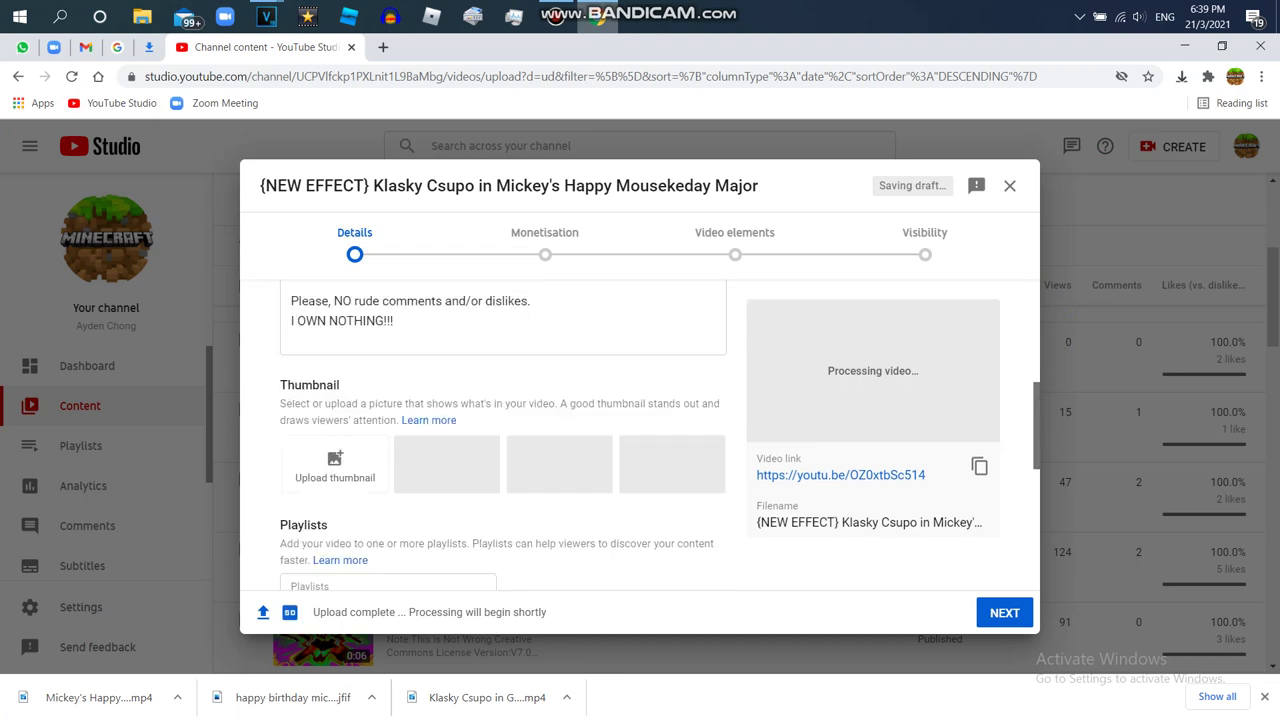
left_click(289, 505)
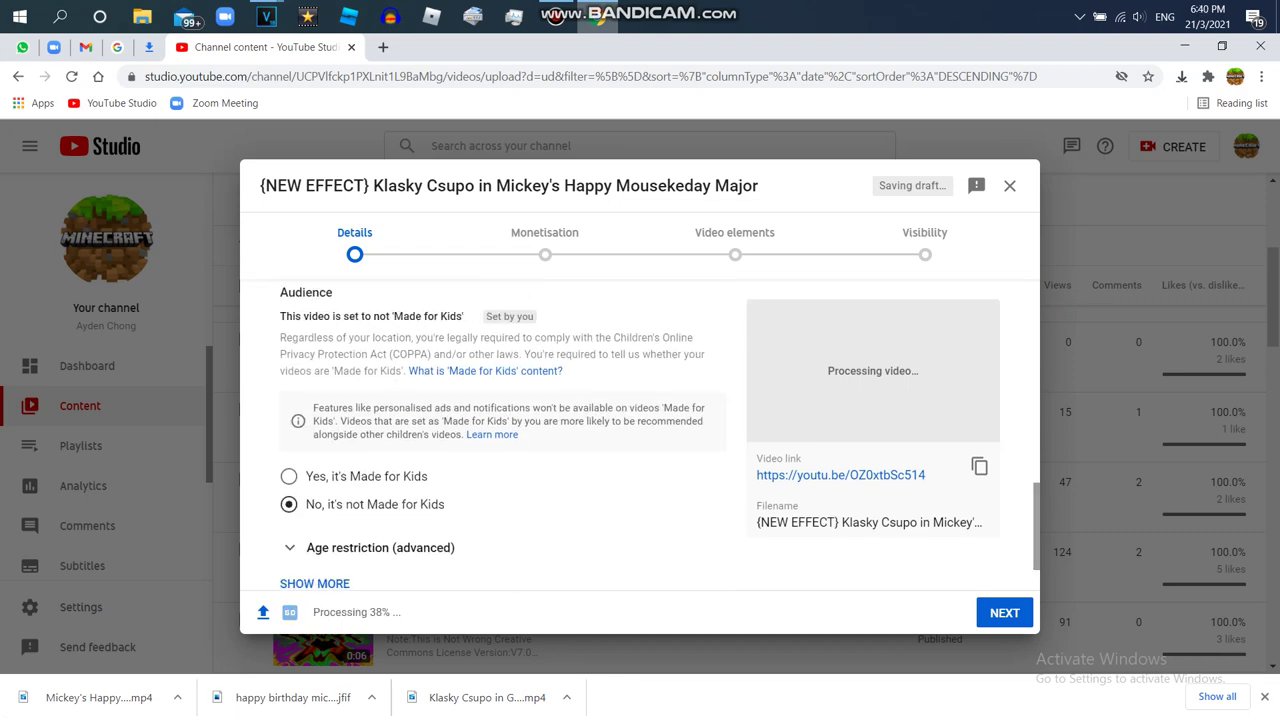
- Show the additional video details and set the comment visibility to "Allow all comments"
left_click(315, 583)
scroll(388, 500, "down", 10)
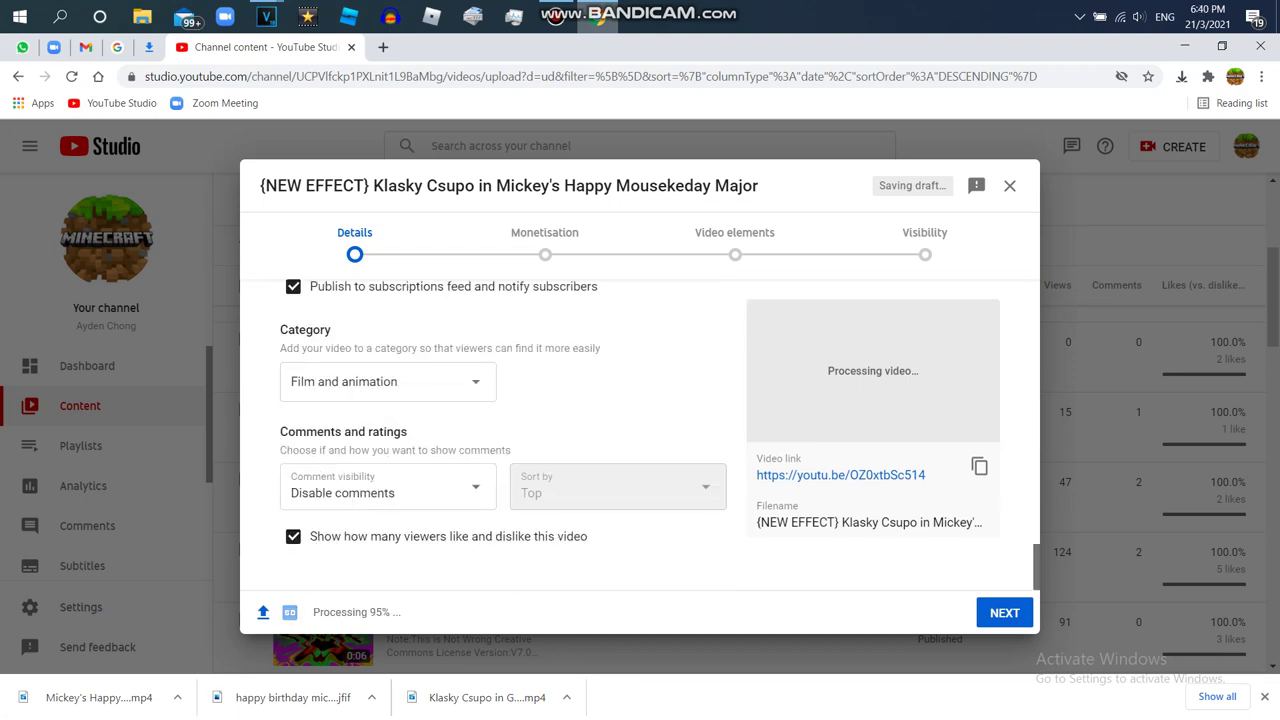
left_click(388, 488)
left_click(388, 483)
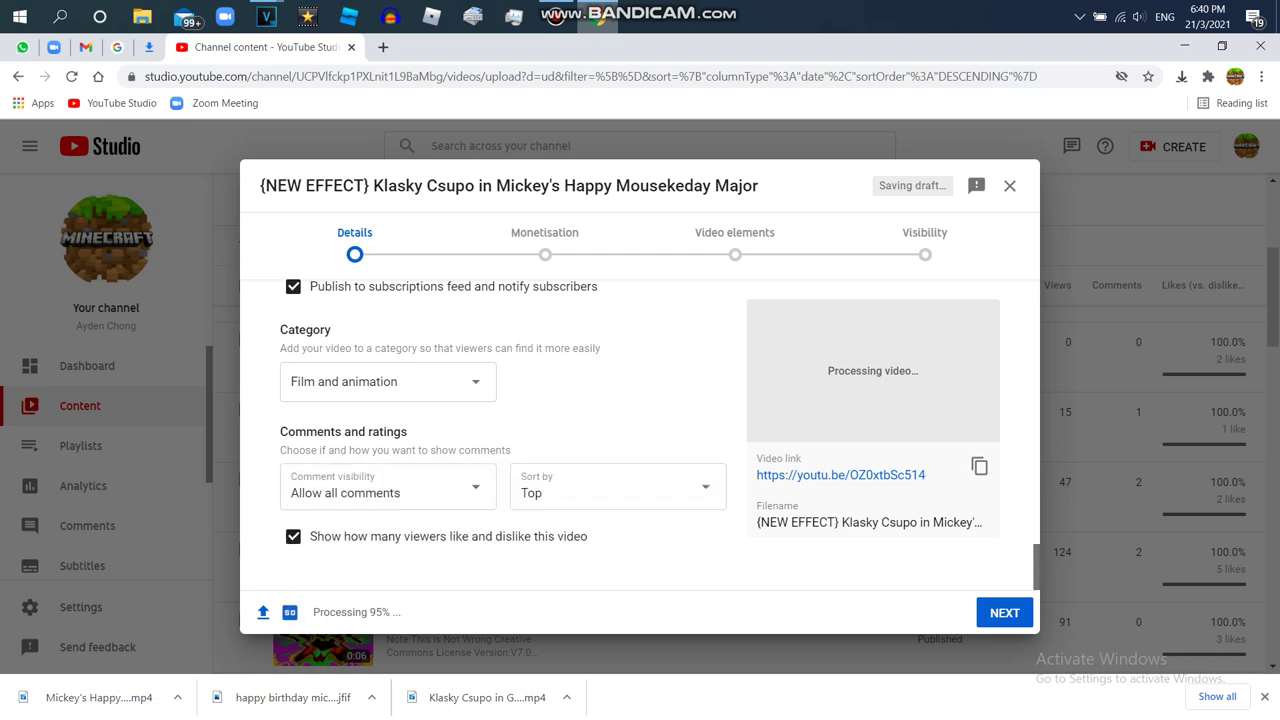
- Insert blank lines above the licence text in the description and start the description with "Tutorial in The Next Vid"
scroll(503, 440, "up", 10)
left_click(292, 448)
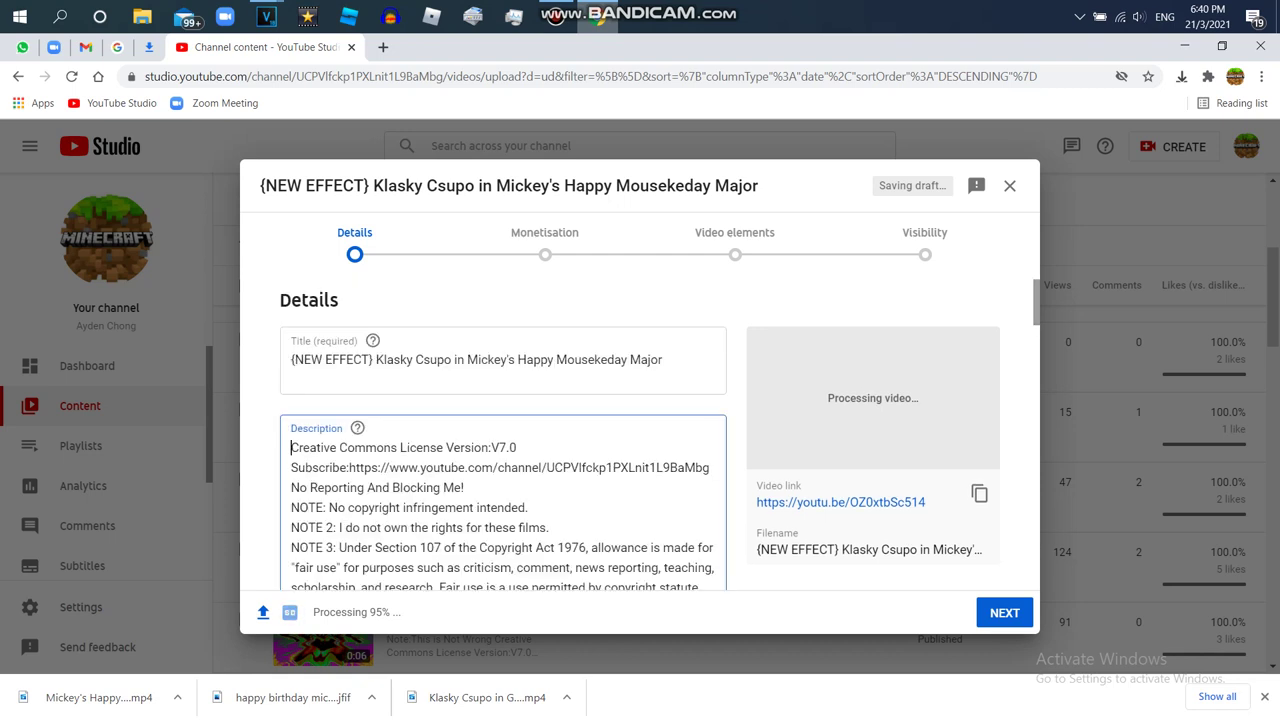
key("Return")
key("Return")
key("Return")
key("Return")
key("Return")
key("Return")
left_click(292, 448)
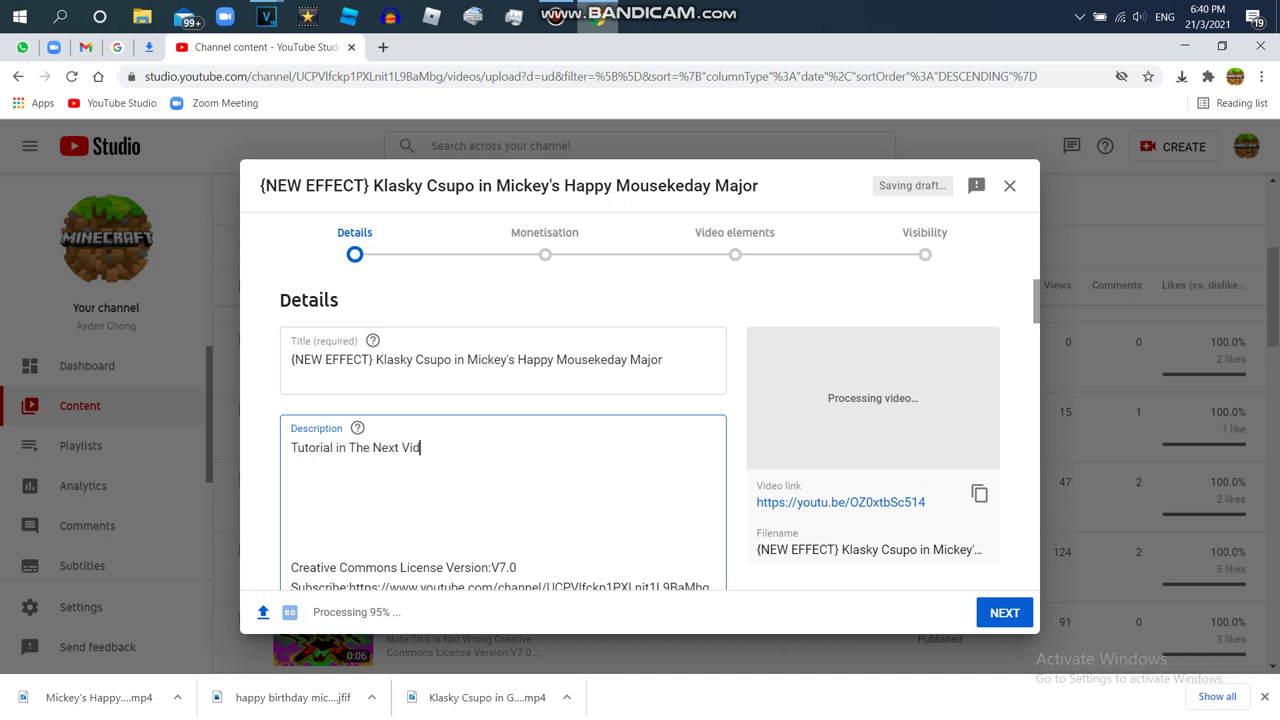
- Review the remaining video details, such as tags, language, licence and category, and check the upload's processing status
scroll(500, 440, "down", 15)
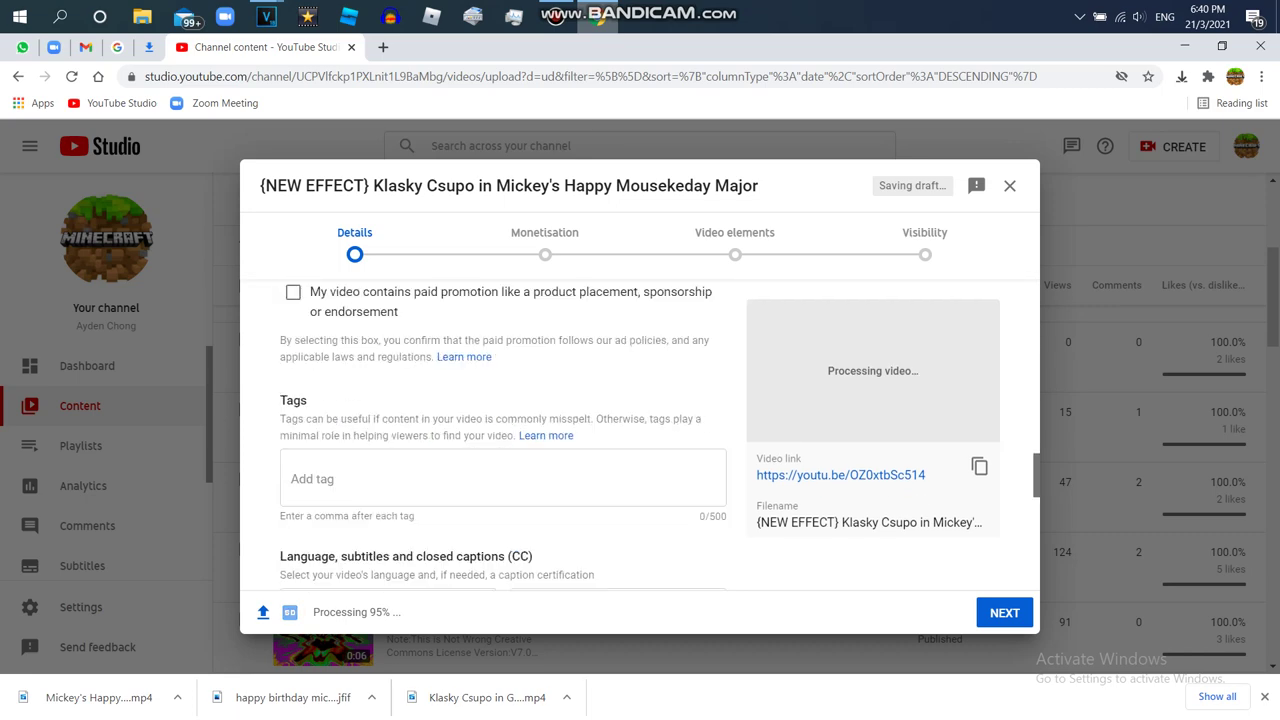
scroll(500, 440, "down", 1)
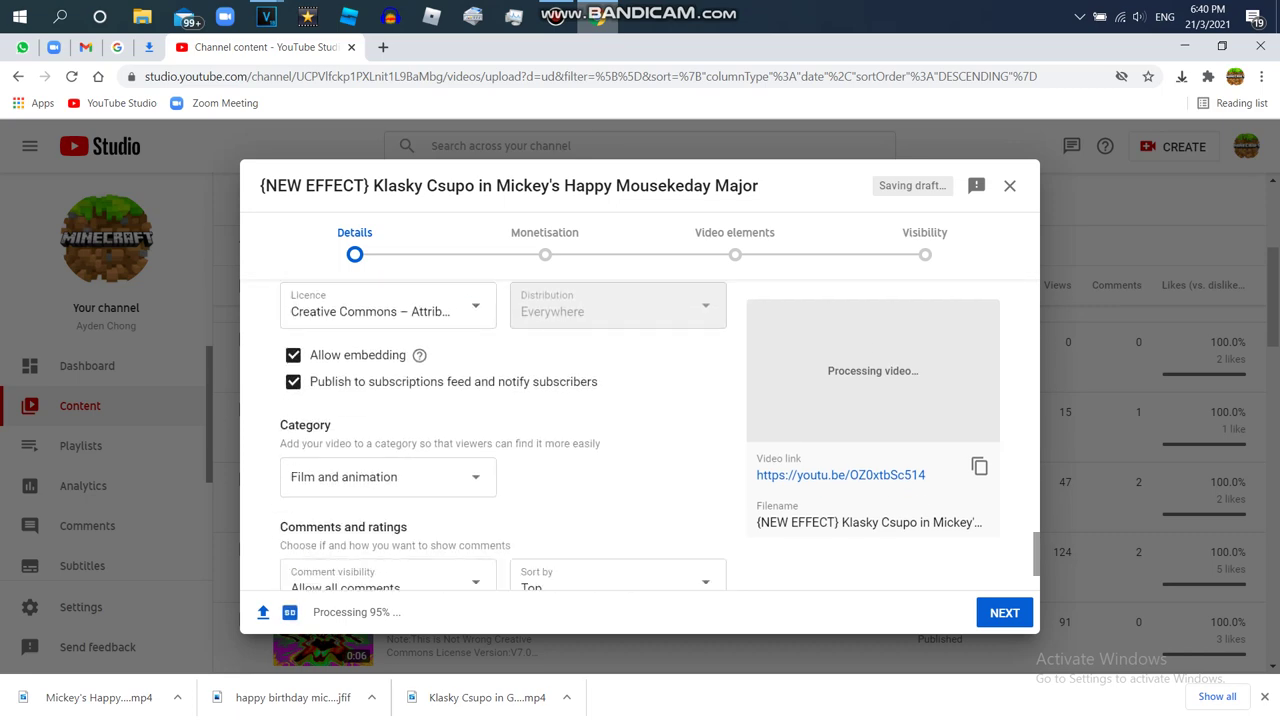
left_click_drag(403, 612, 284, 612)
scroll(500, 440, "down", 1)
scroll(500, 440, "up", 5)
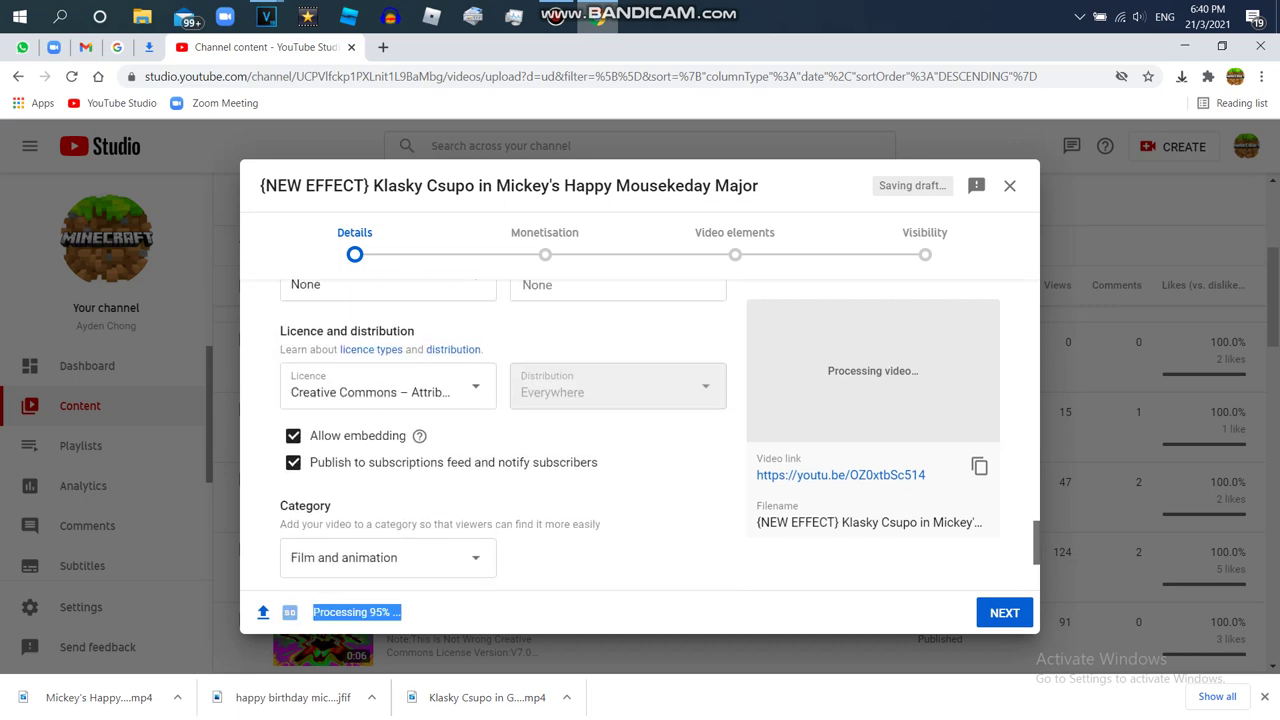
scroll(500, 440, "up", 4)
scroll(500, 440, "down", 5)
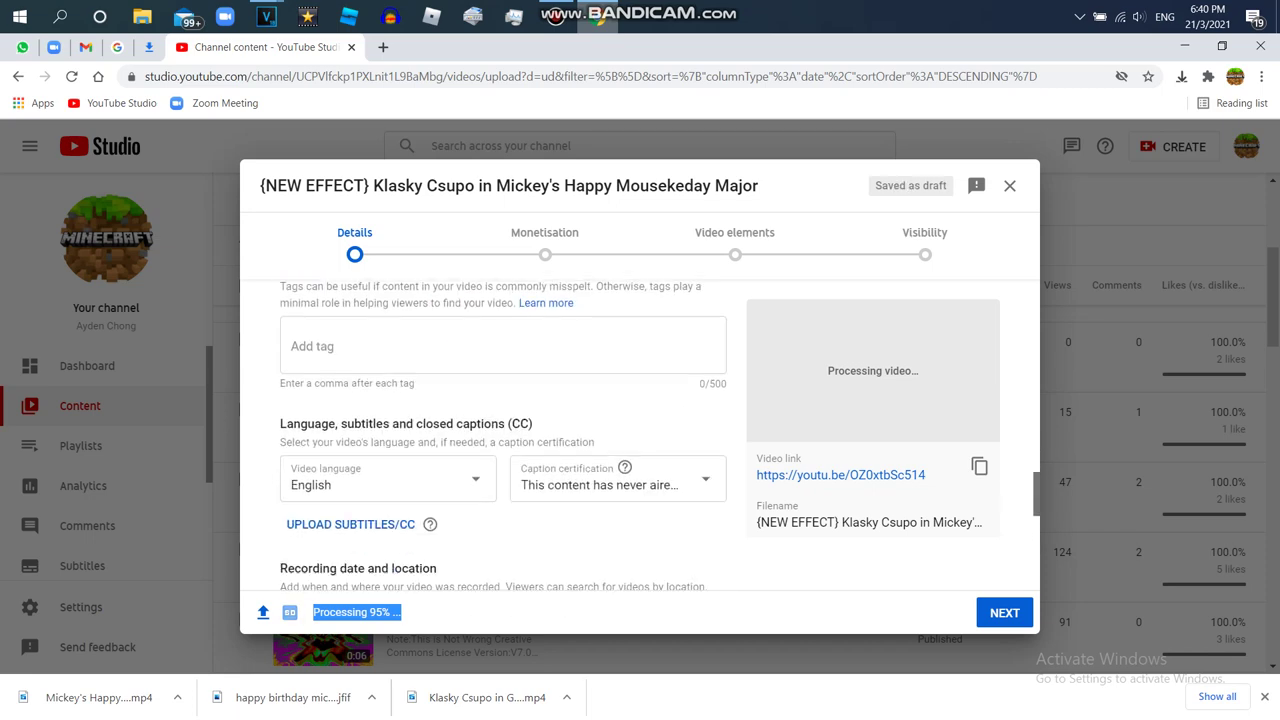
scroll(500, 440, "down", 5)
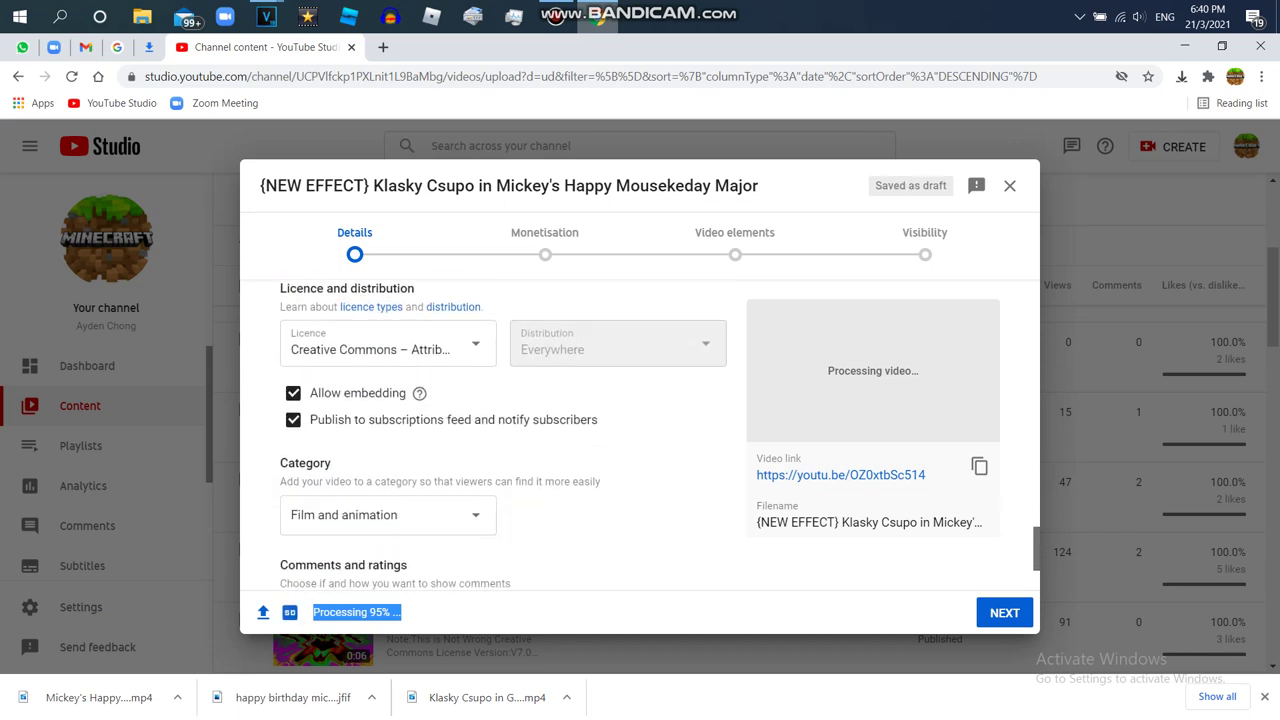
scroll(500, 440, "up", 8)
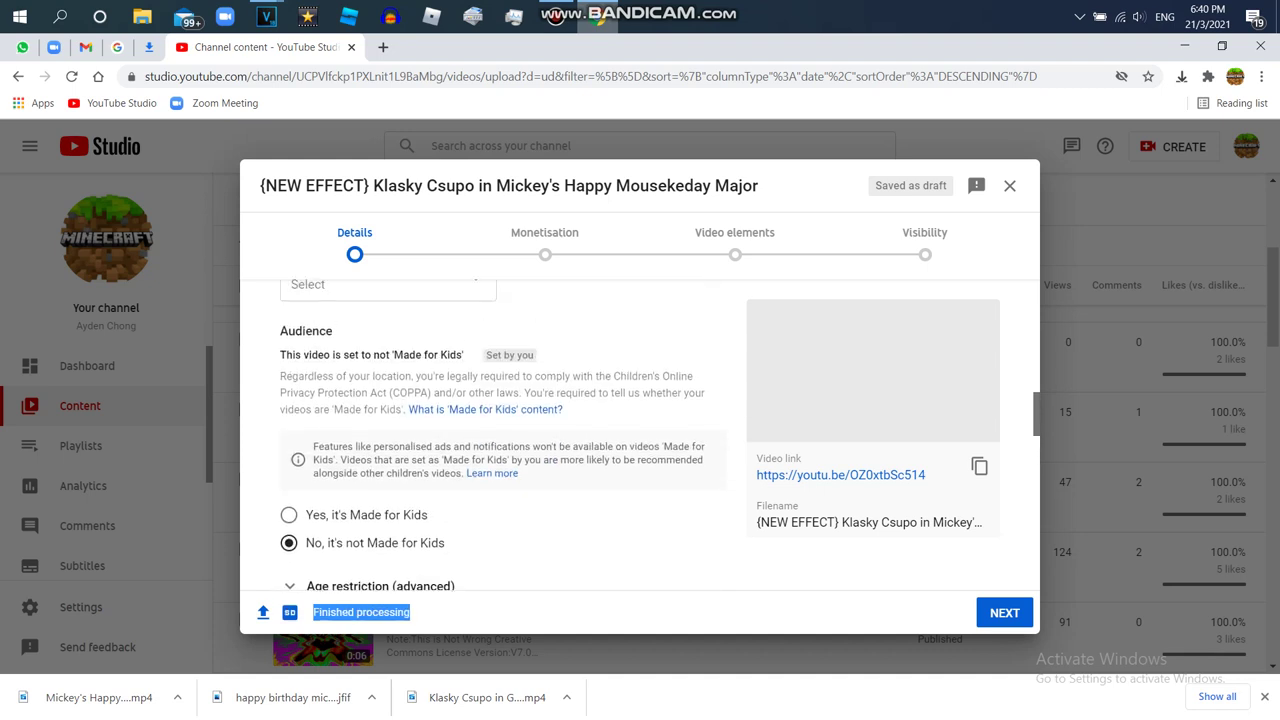
- Search the playlists for "bir" and add the video to "My Birthday (Community) Videos"
left_click(388, 360)
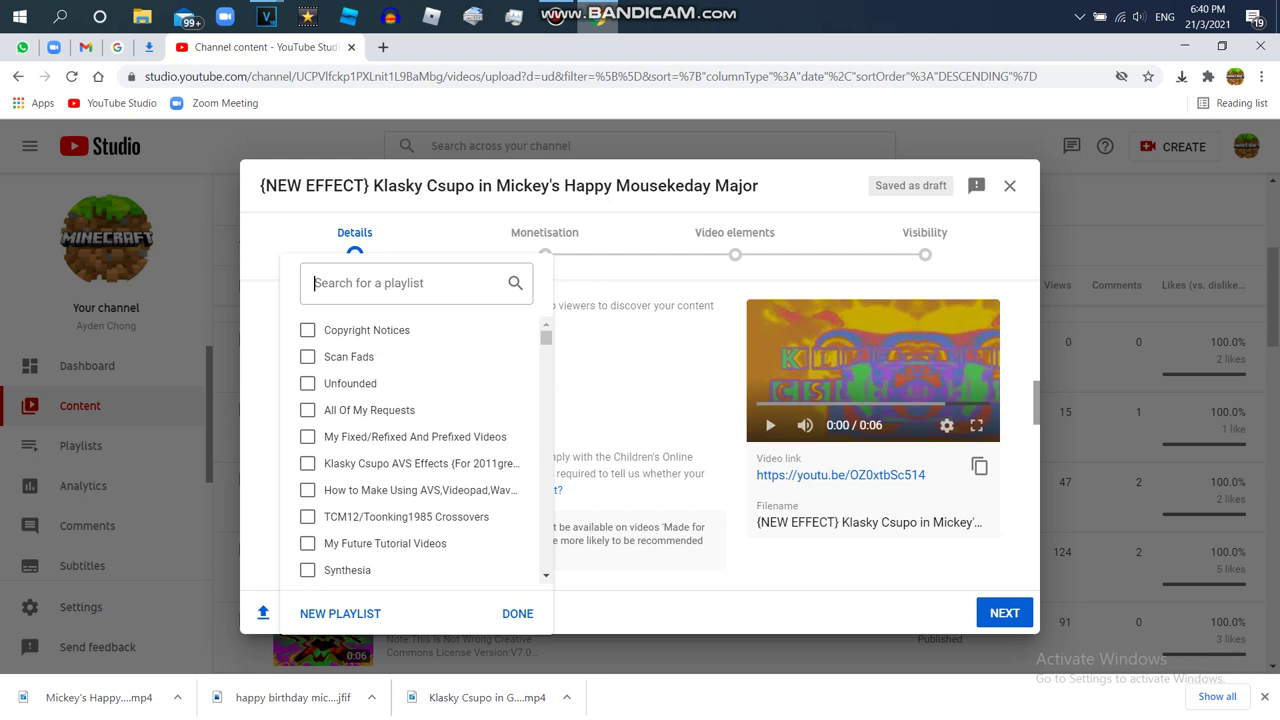
type("bir")
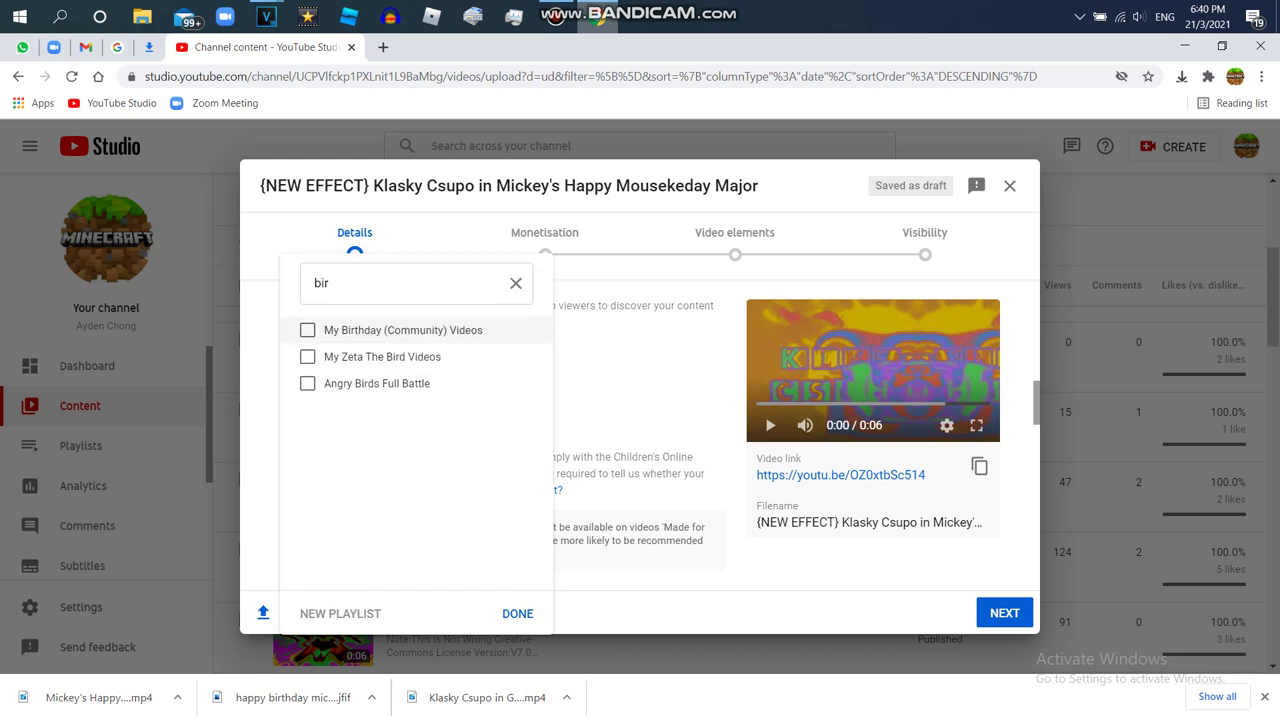
left_click(307, 330)
left_click(518, 614)
- Continue to the monetisation settings and turn monetisation on for the video
left_click(1025, 618)
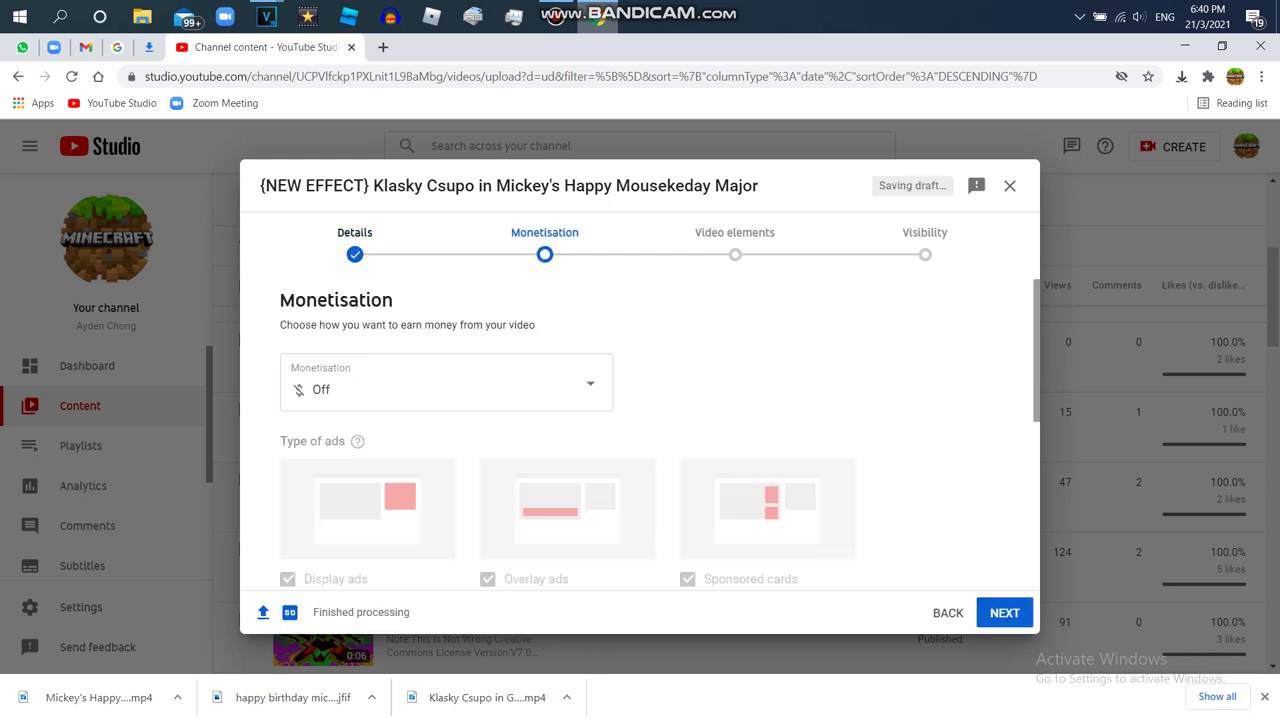
left_click(446, 383)
left_click(308, 379)
left_click(514, 463)
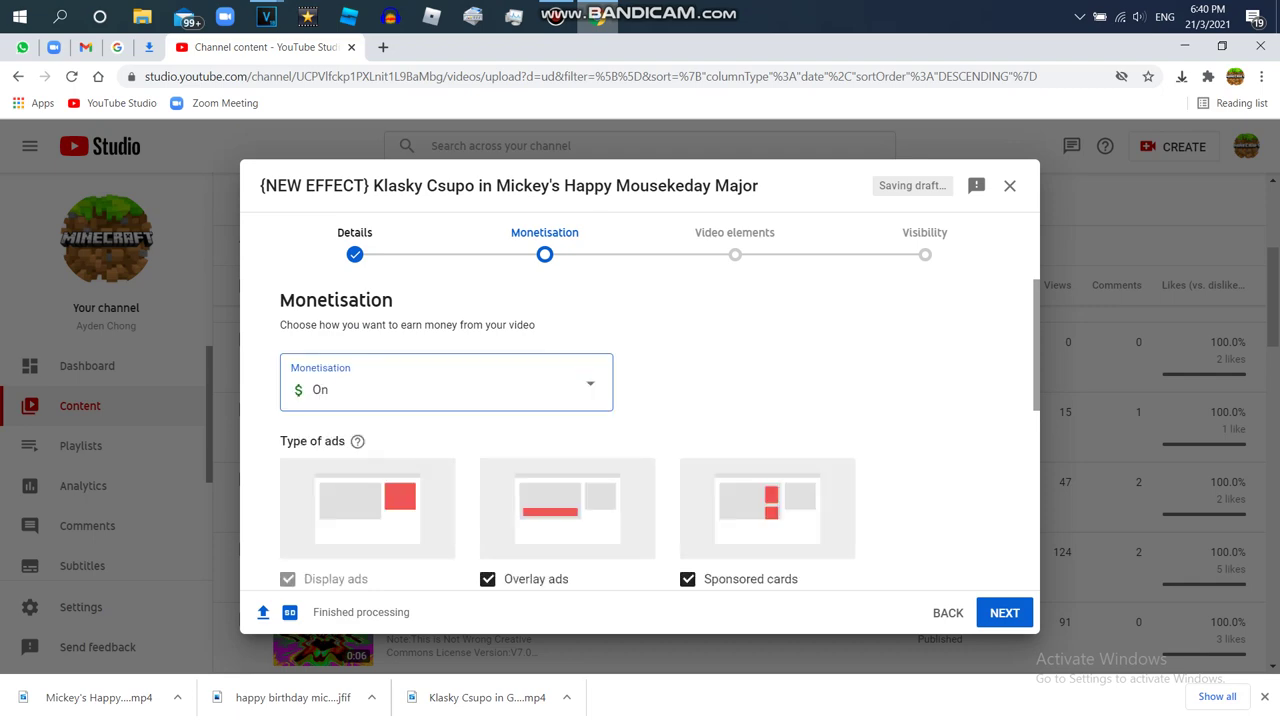
- Proceed past the video elements to the visibility settings and save the video as Unlisted
left_click(1004, 612)
left_click(1004, 612)
left_click(1019, 611)
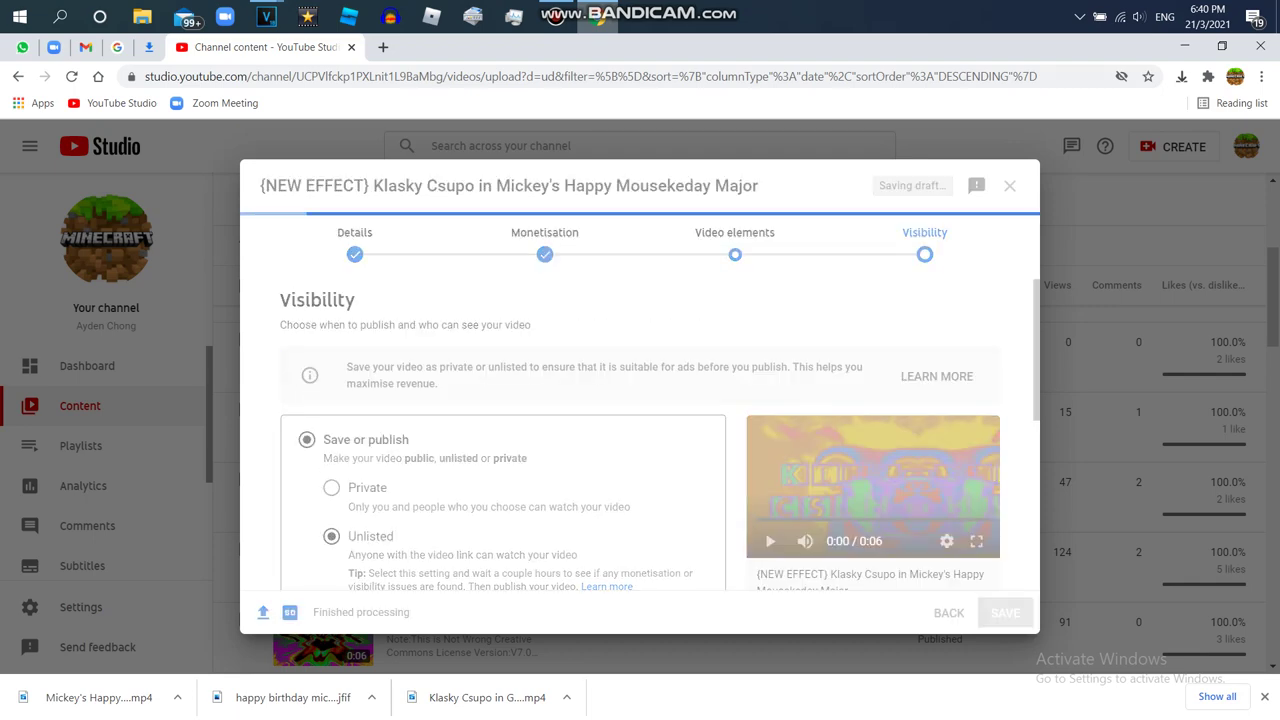